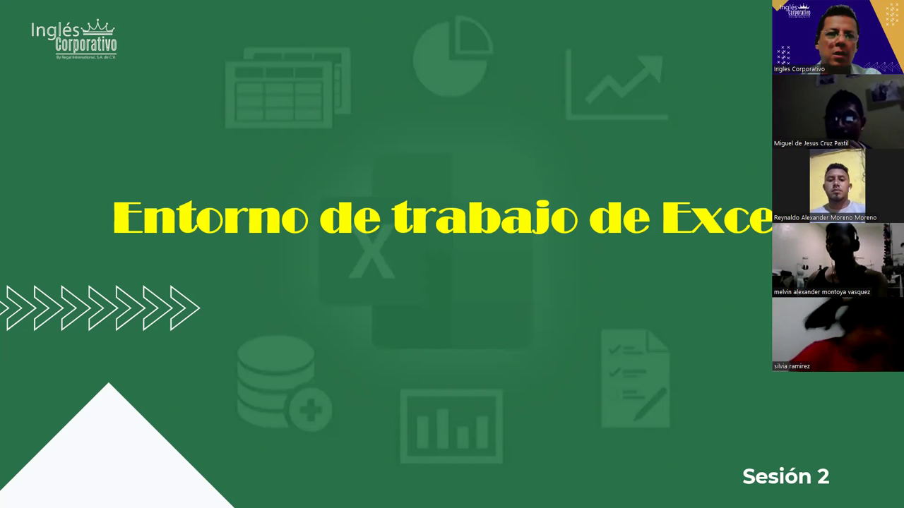
- Advance to the Objetivo slide, then bring up the blank Libro1 Excel workbook
key(Right)
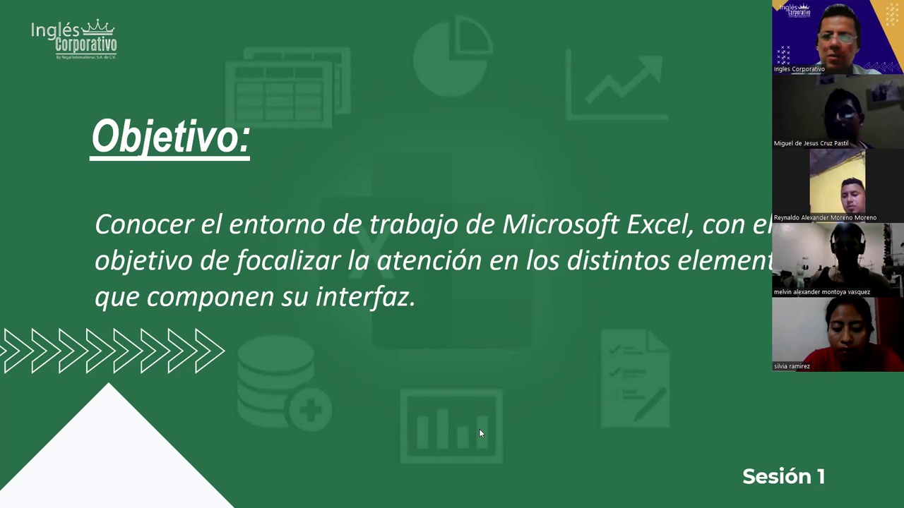
key(alt+Tab)
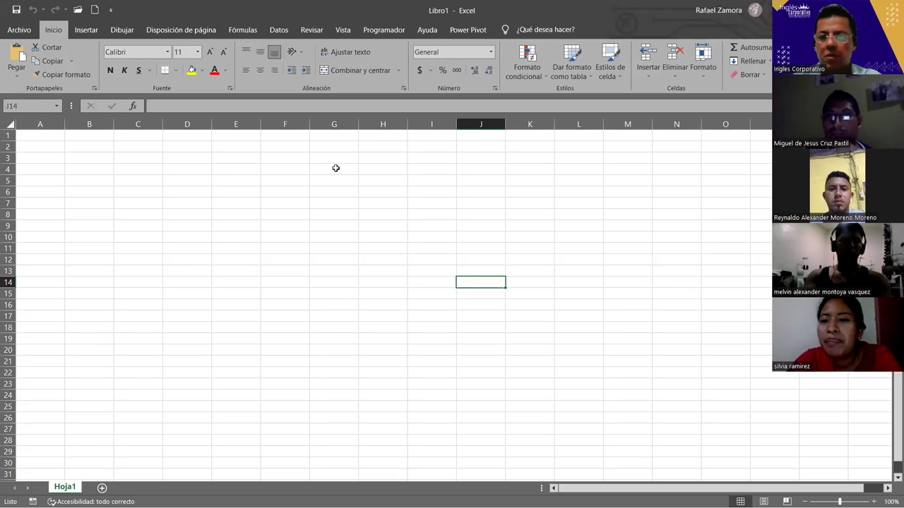
- Move the active cell from E4 to K10 and finally to E8
click(251, 167)
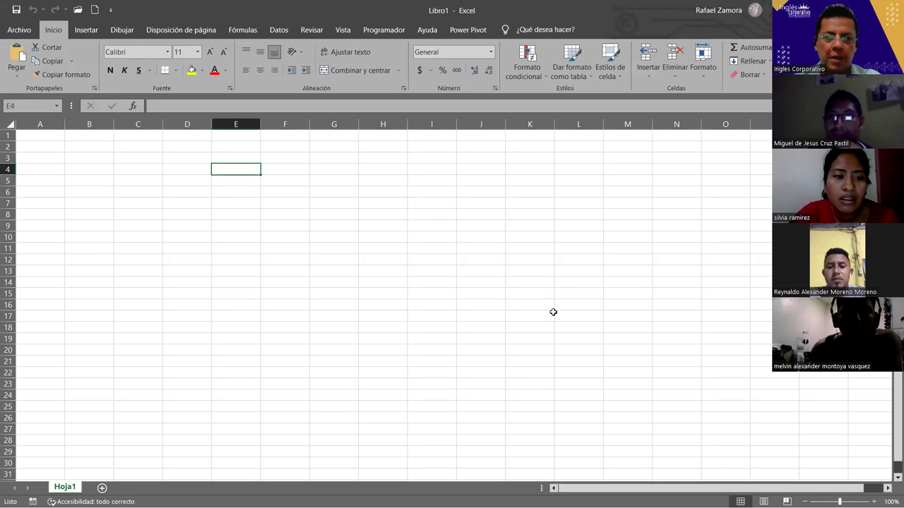
click(530, 238)
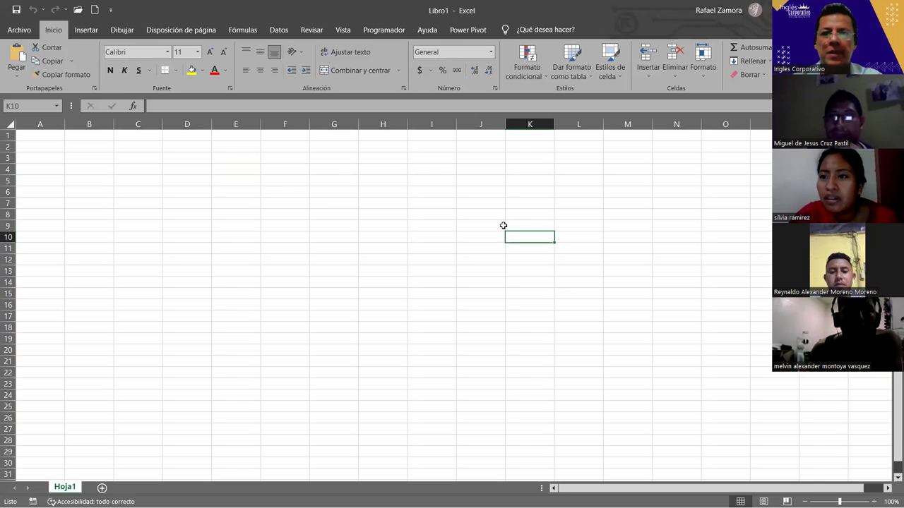
click(222, 214)
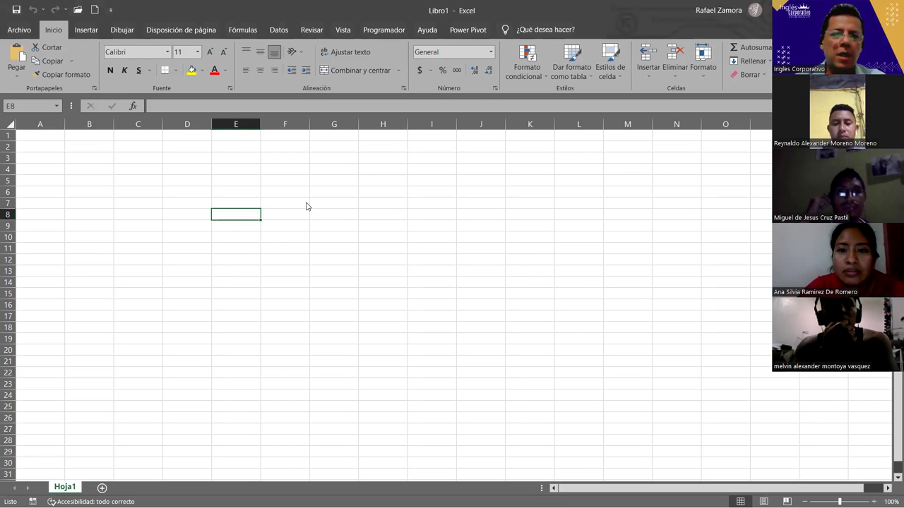
key(Left)
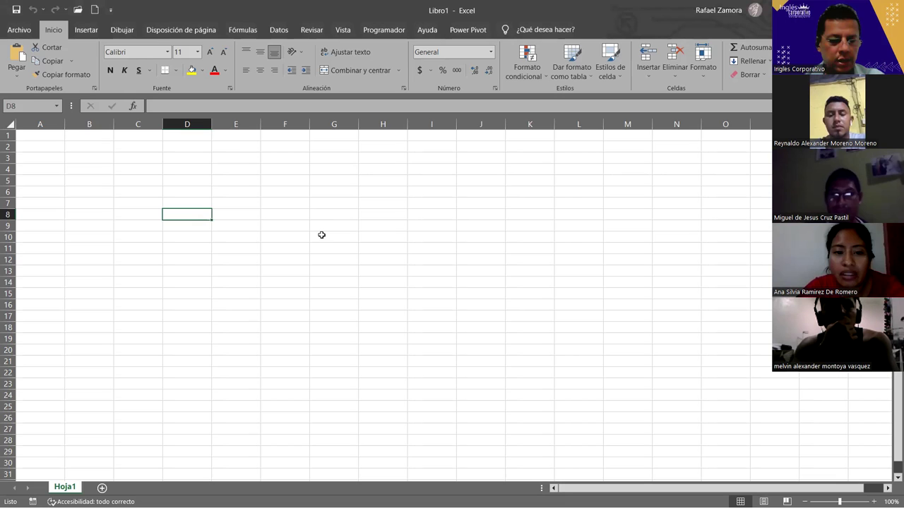
text(2)
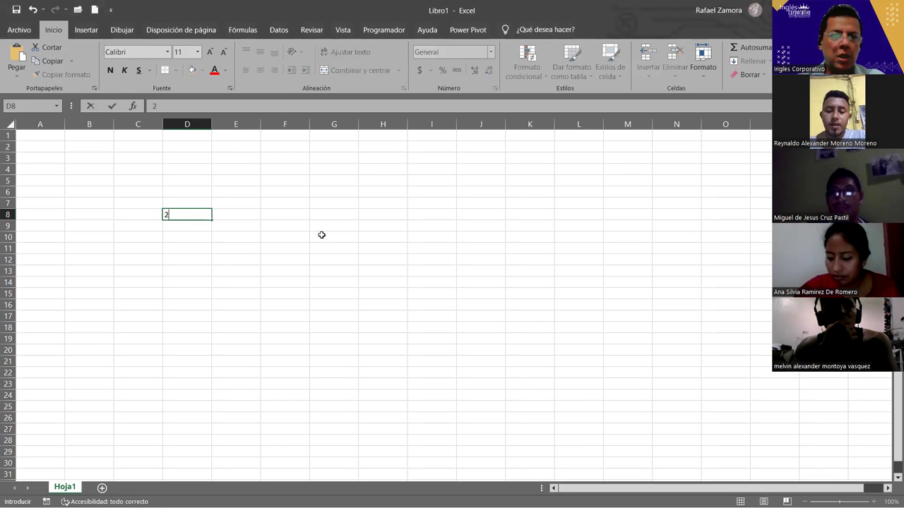
key(Escape)
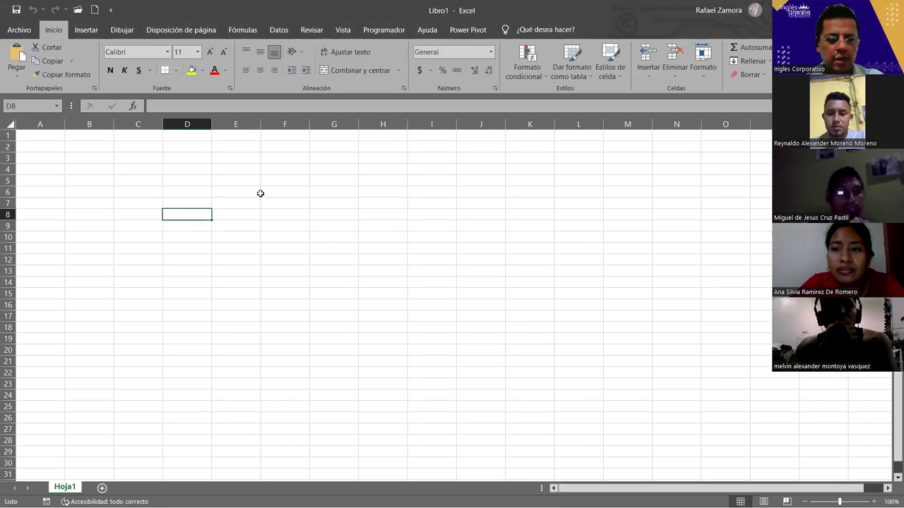
click(256, 216)
click(179, 194)
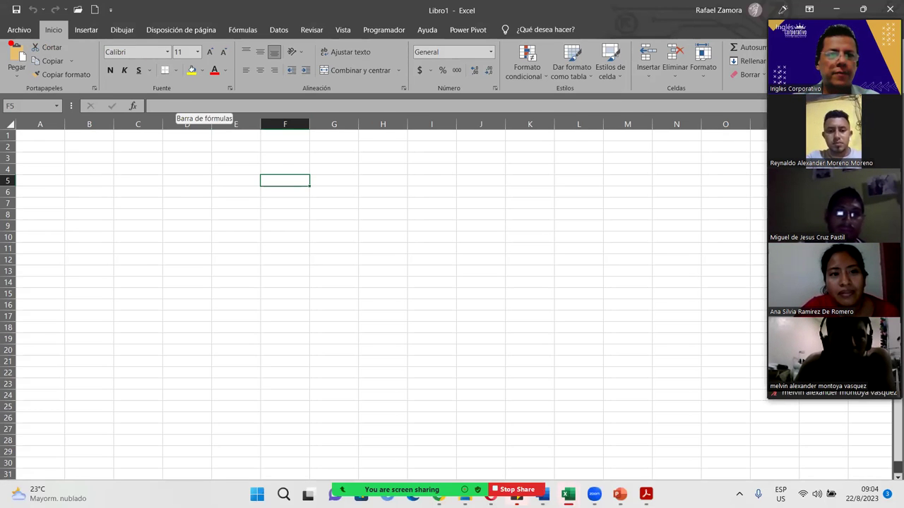
drag(8, 41, 766, 92)
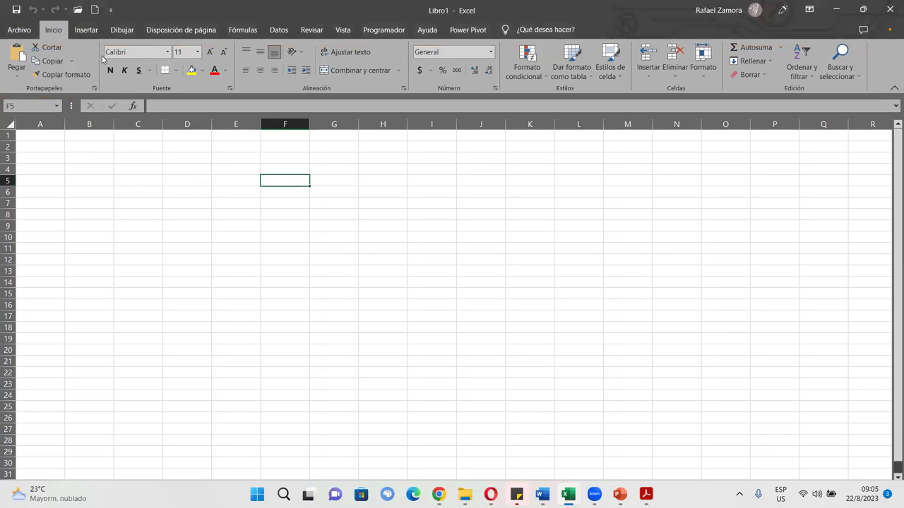
- Enter 2 in F5, make I10 active, then select the range F5:F6
text(2)
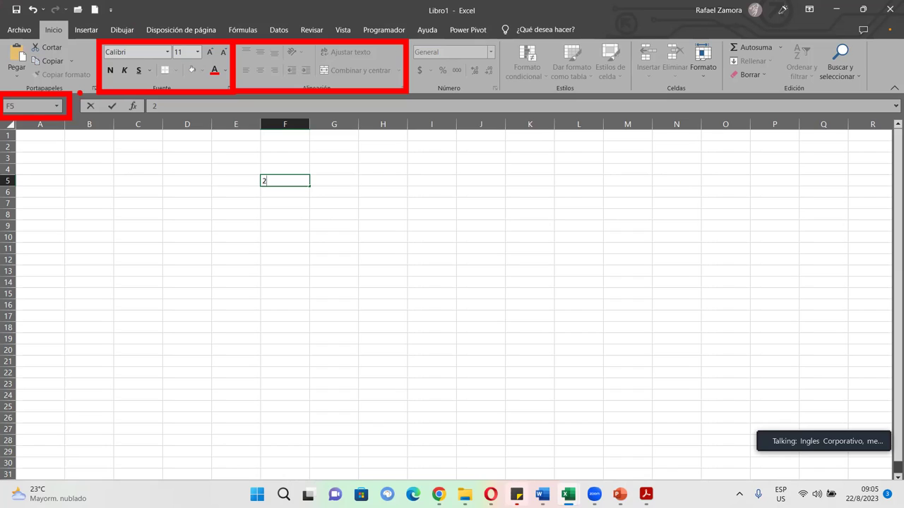
mouse_move(75, 93)
mouse_down()
mouse_move(88, 106)
mouse_move(216, 118)
mouse_move(597, 123)
mouse_up()
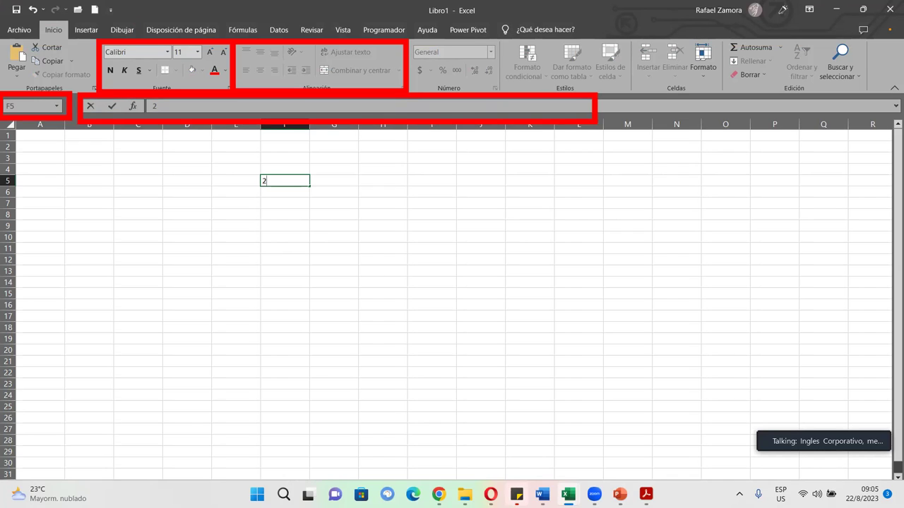
key(Escape)
click(439, 235)
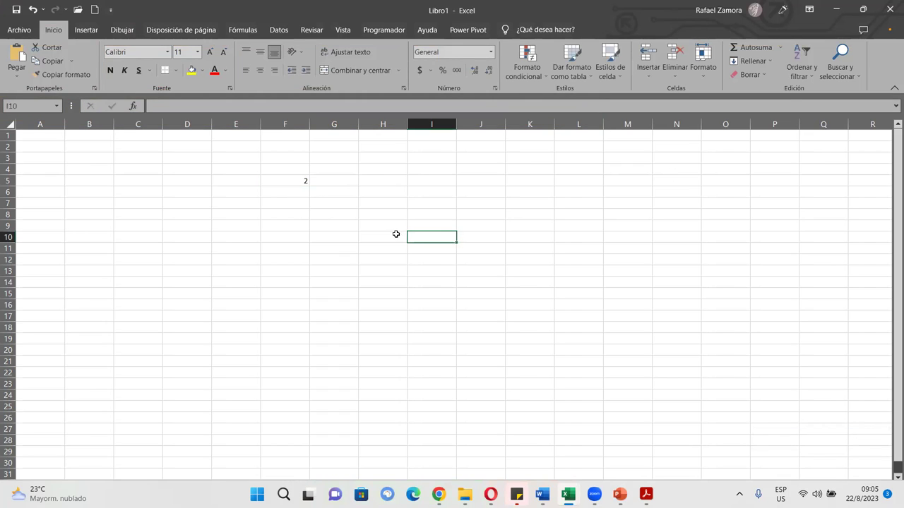
drag(308, 183, 302, 201)
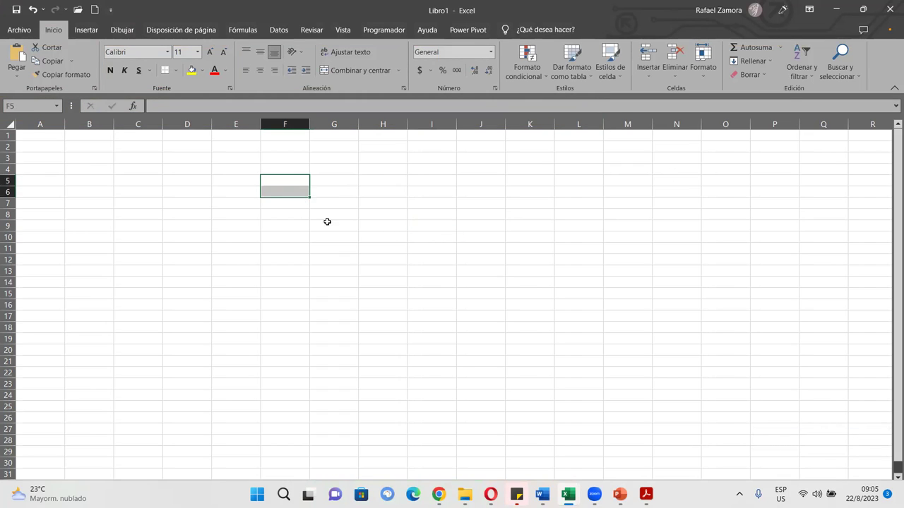
- Delete the 2 from F5 and make J21 the active cell
key(Delete)
click(460, 358)
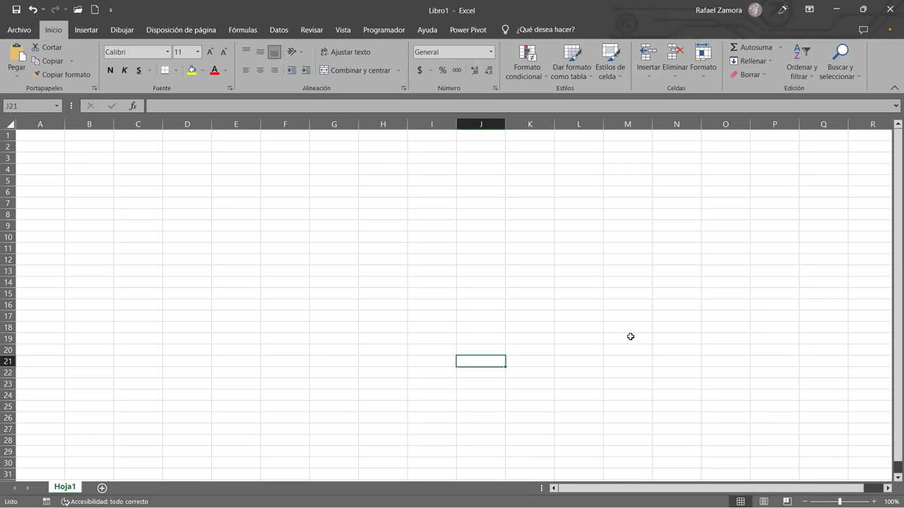
click(264, 201)
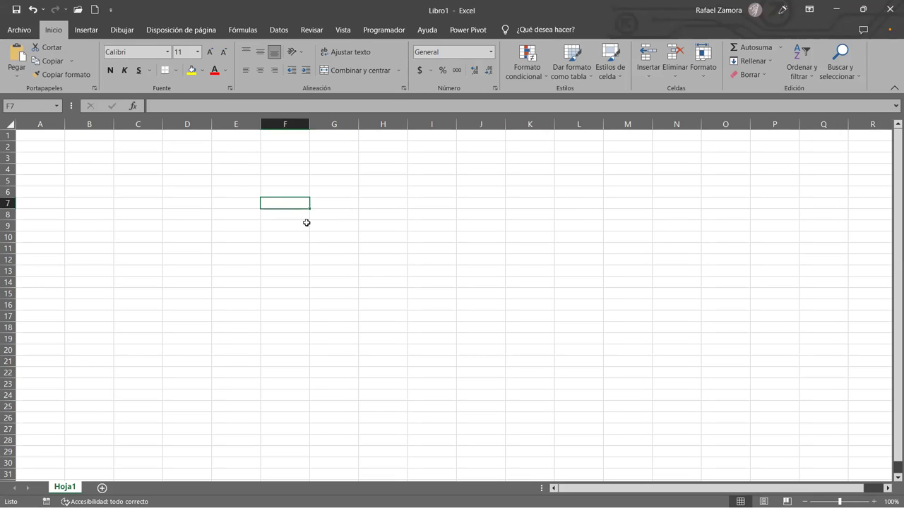
click(247, 216)
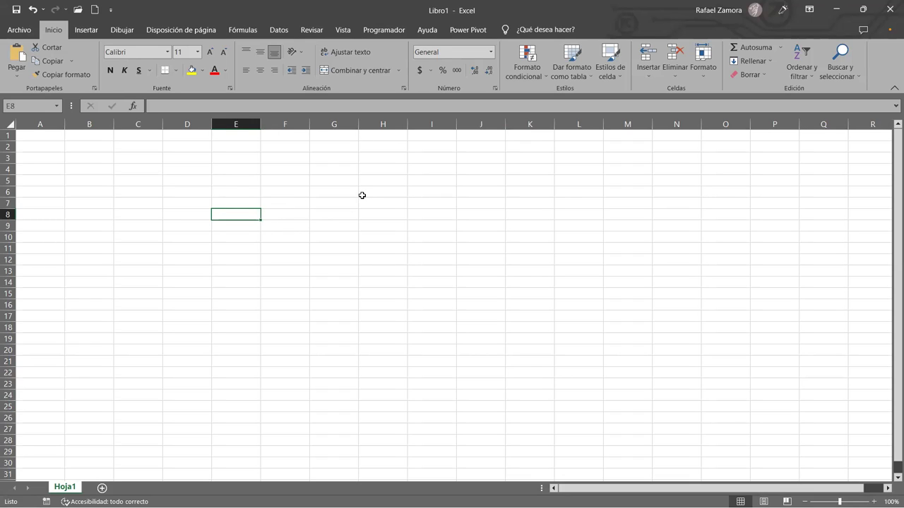
click(223, 170)
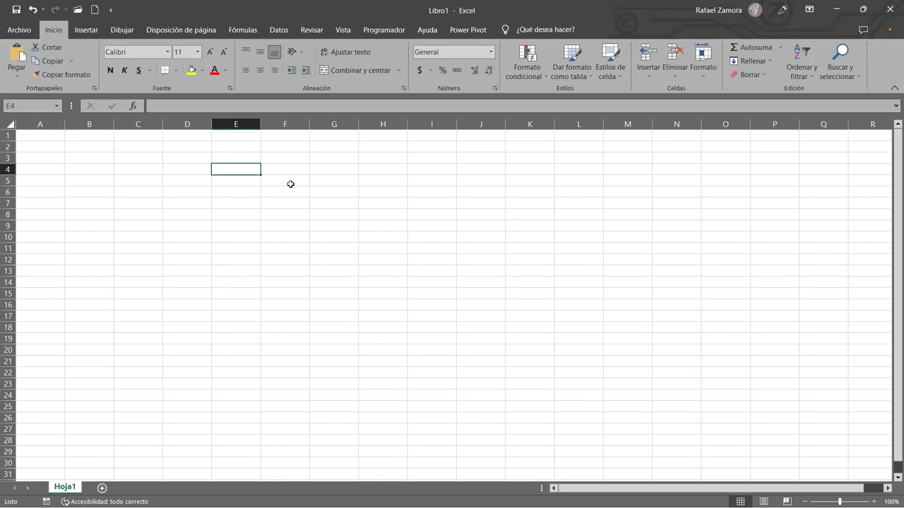
click(137, 136)
click(60, 137)
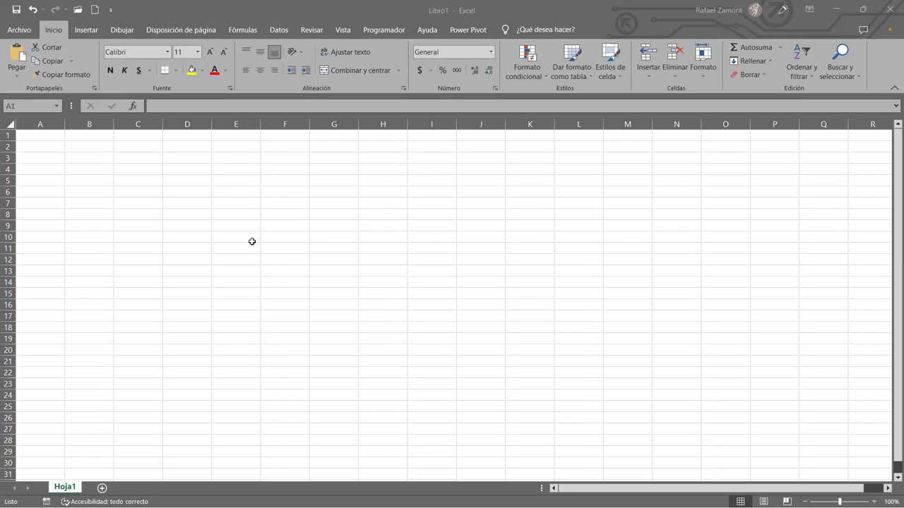
click(132, 147)
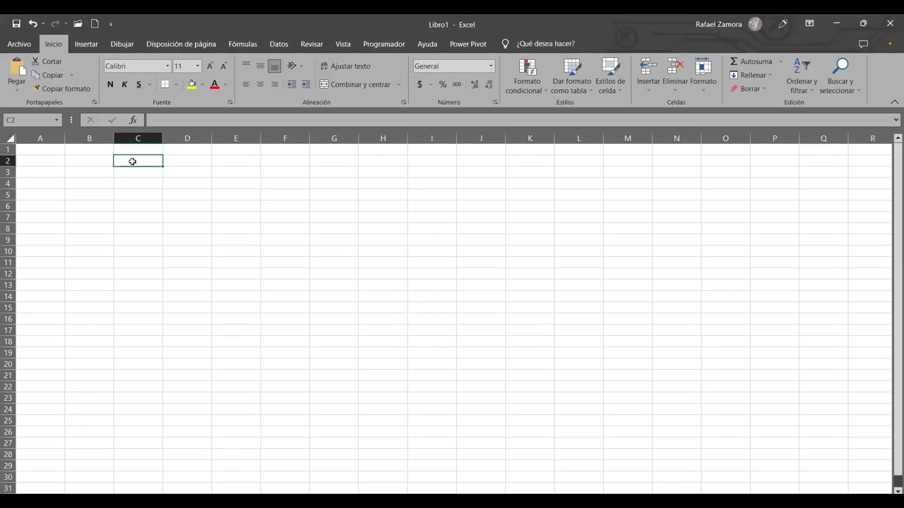
- Type 'Backstage' into C2, fixing a typo, and commit it by selecting C8
text(Backstag)
key(BackSpace)
key(BackSpace)
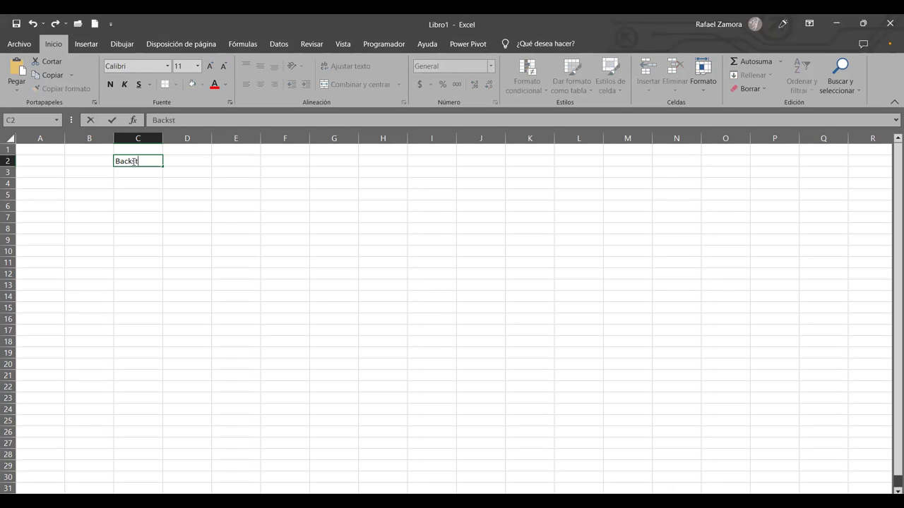
text(age)
click(161, 227)
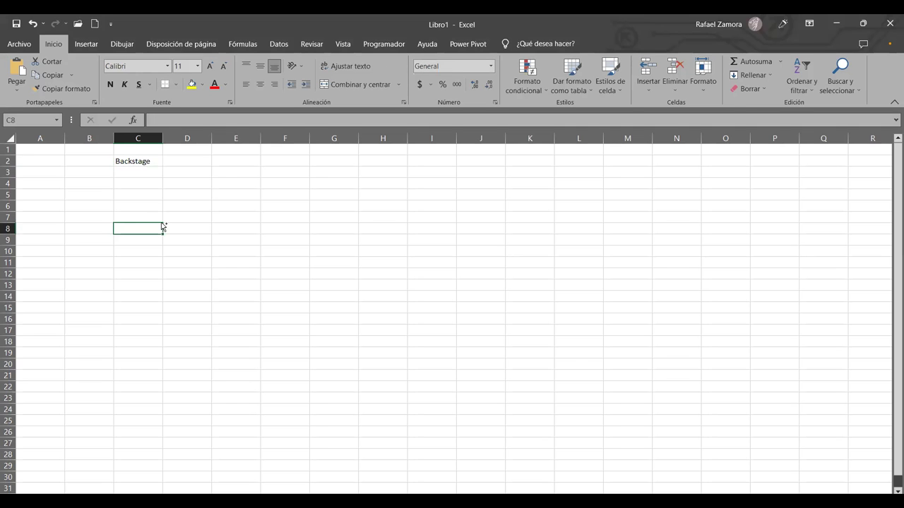
scroll(161, 225, up, 3)
scroll(161, 222, up, 2)
scroll(161, 222, up, 3)
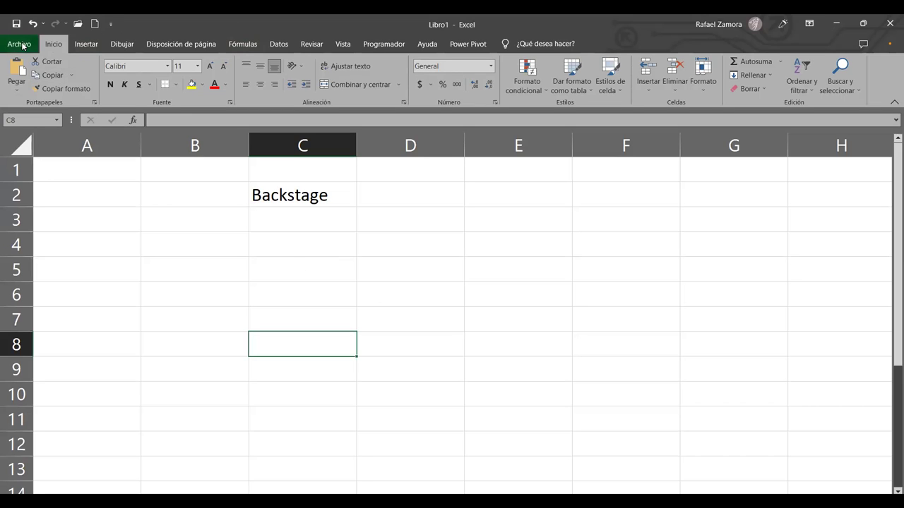
click(19, 44)
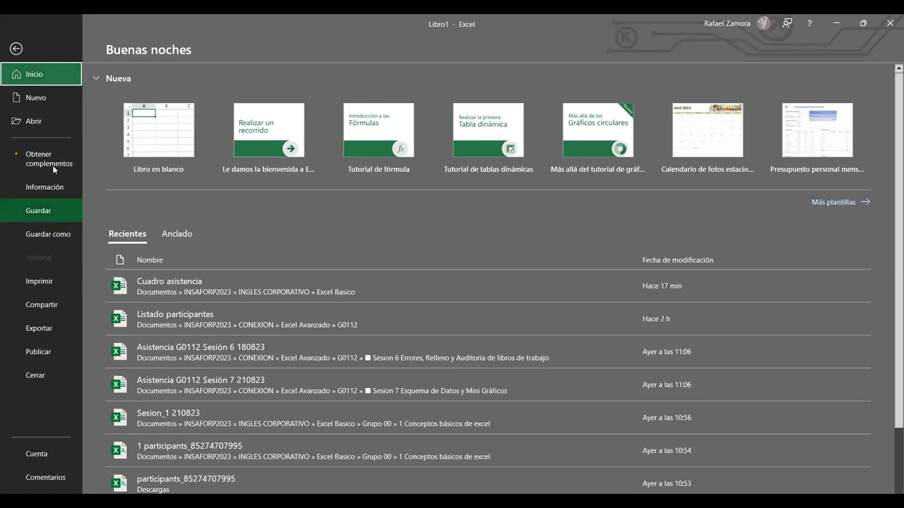
click(15, 48)
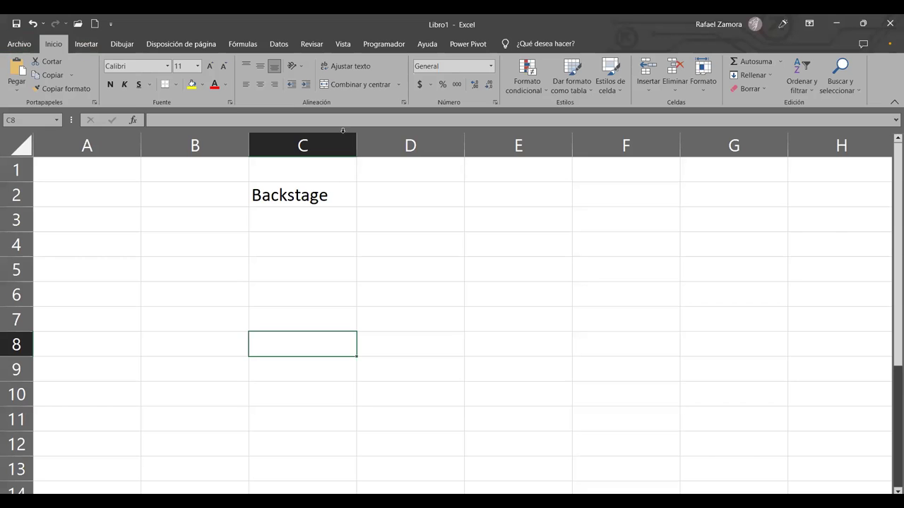
ctrl+scroll(353, 254, down, 1)
ctrl+scroll(353, 253, down, 1)
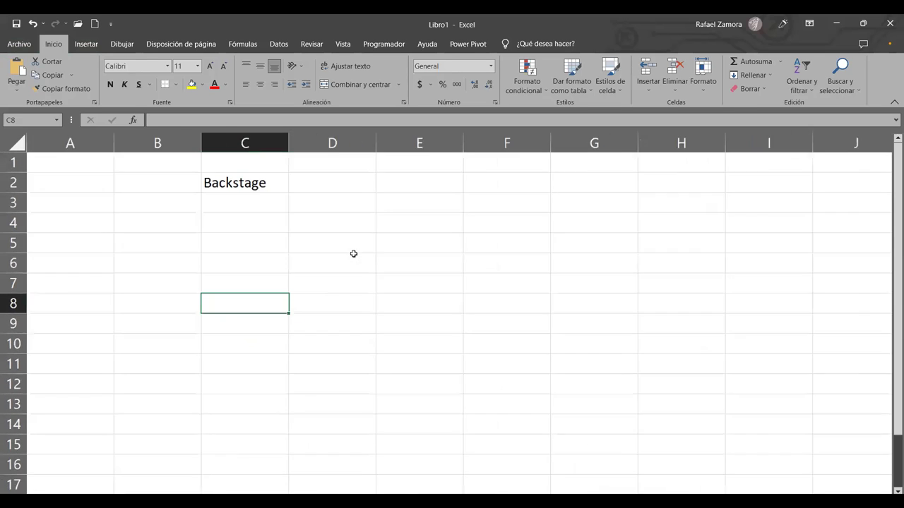
ctrl+scroll(353, 253, down, 1)
ctrl+scroll(351, 255, down, 1)
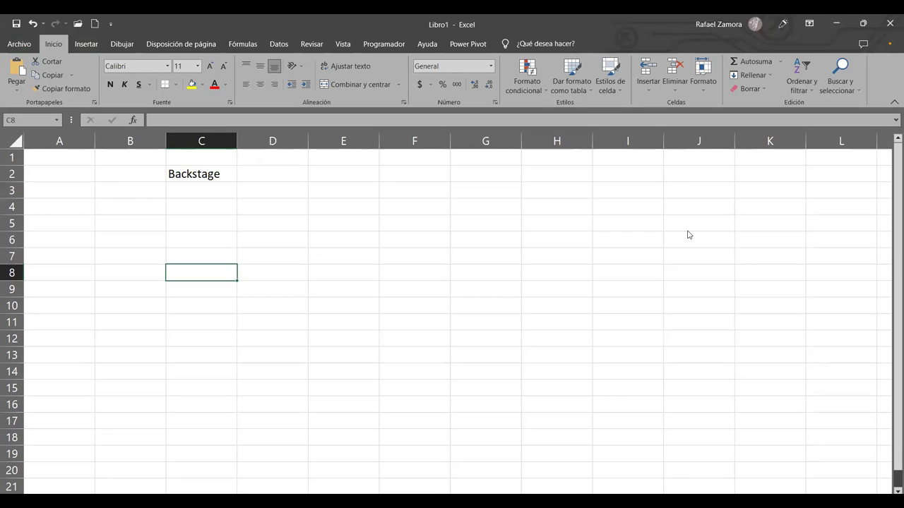
- Select cells J5, E7, D4, E4 and E8 in turn, moving the active cell with arrow keys
click(688, 231)
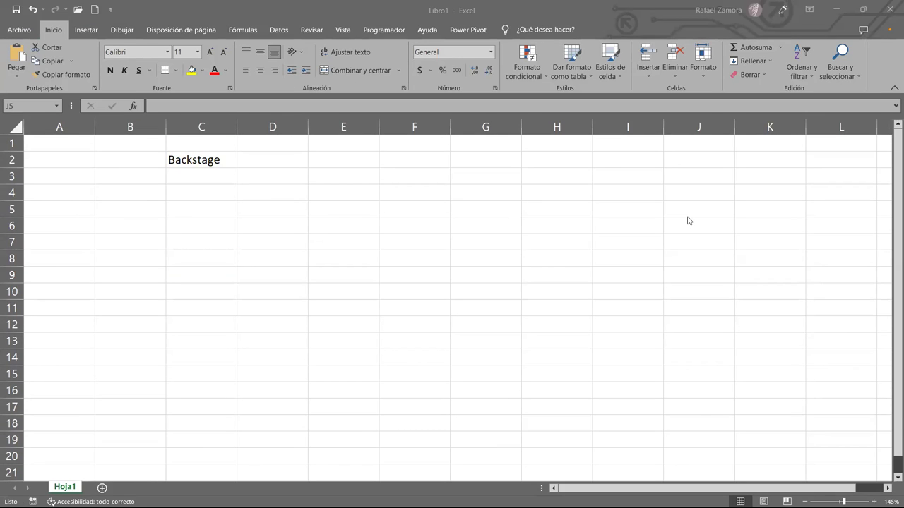
click(324, 245)
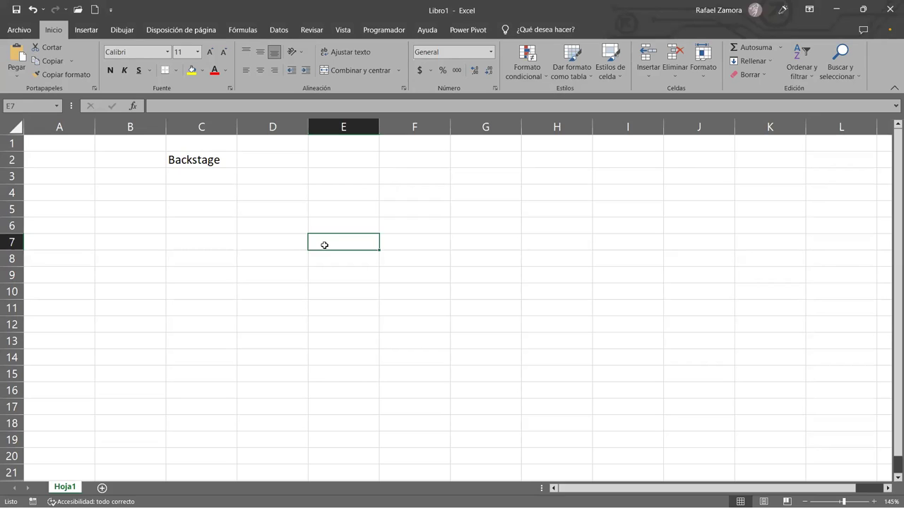
click(287, 191)
key(Down)
key(Down)
key(Down)
click(322, 194)
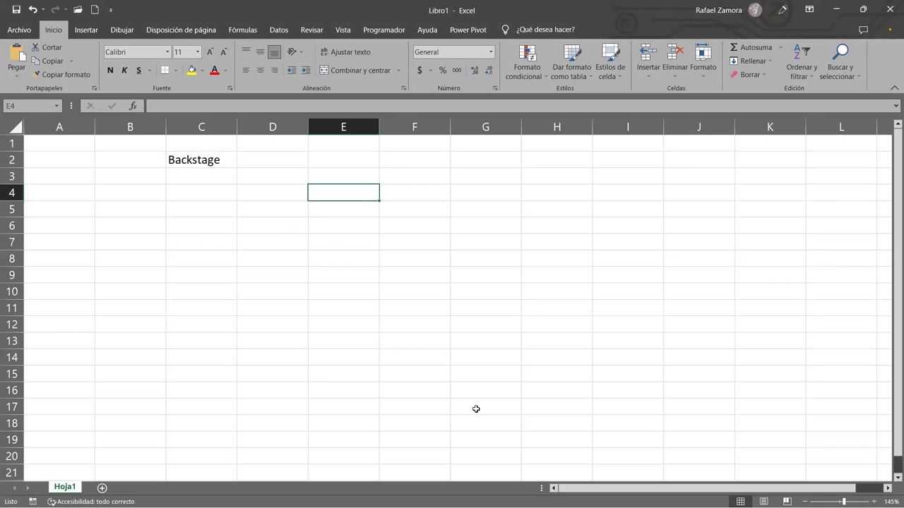
click(339, 255)
key(Up)
key(Up)
key(Up)
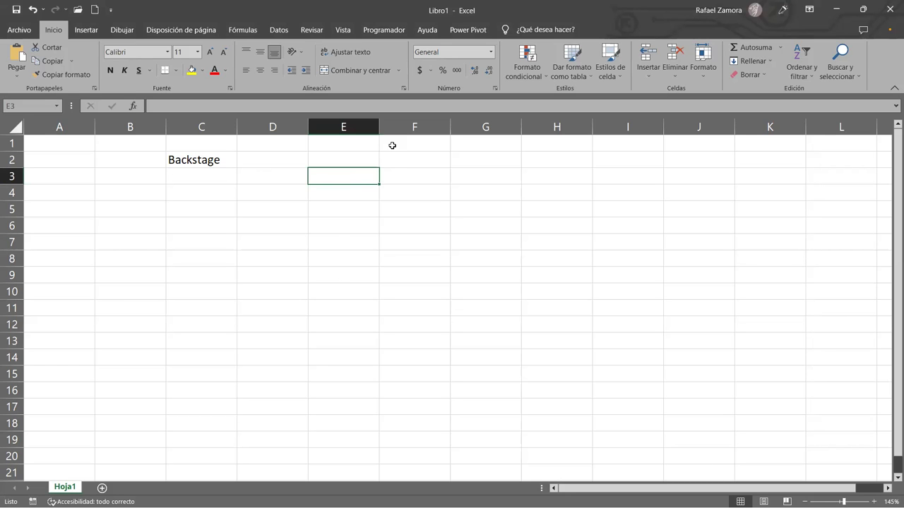
- Select the range F1:F19, then whole columns F, G, H, I and J one after another
drag(410, 141, 409, 439)
click(486, 127)
click(407, 127)
click(473, 124)
click(565, 126)
click(622, 120)
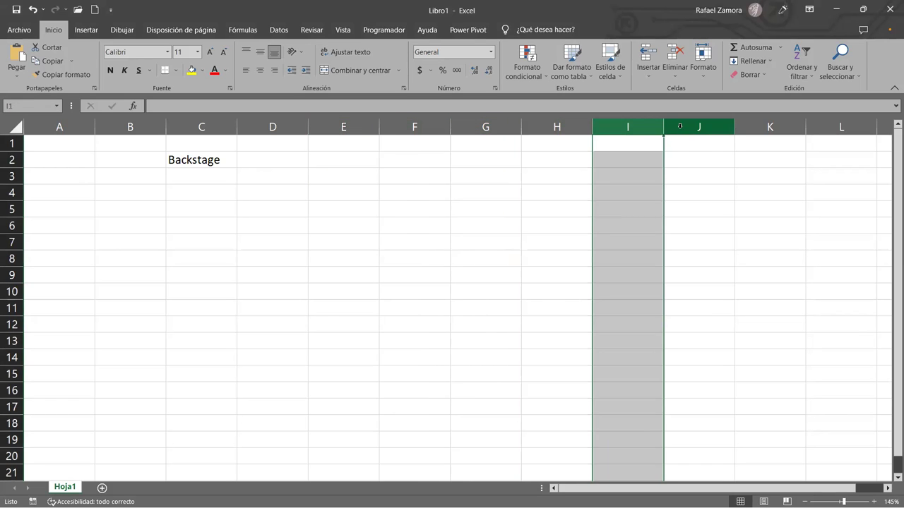
click(680, 127)
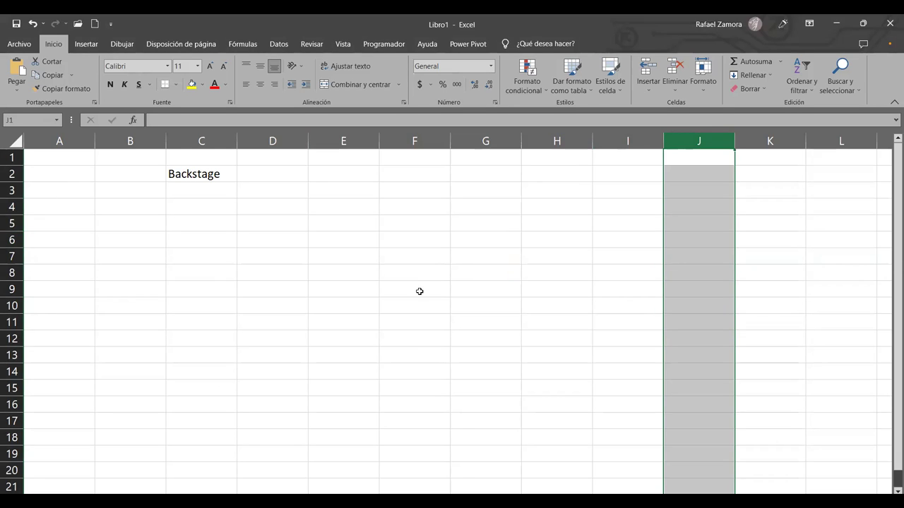
- Select cell F9 alone, dropping the whole-column J selection
click(419, 291)
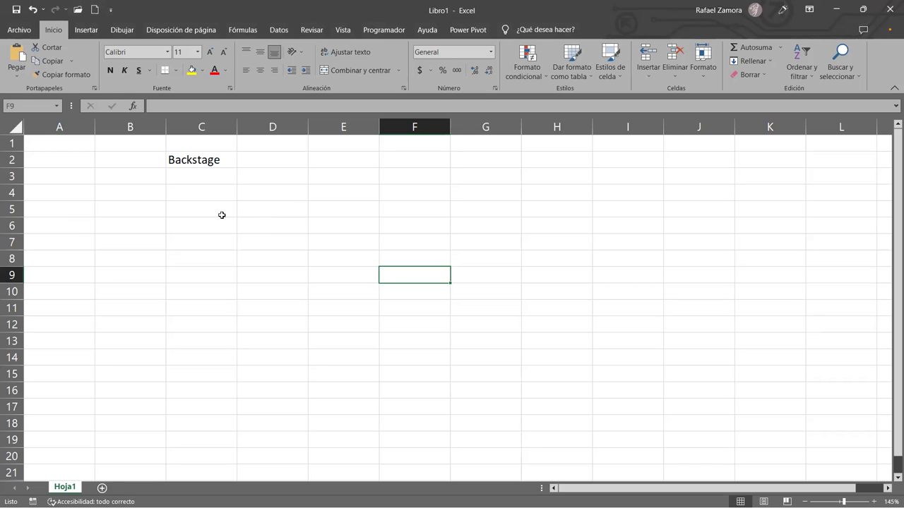
- Select cell B5 on Hoja1 as the only active cell
click(126, 213)
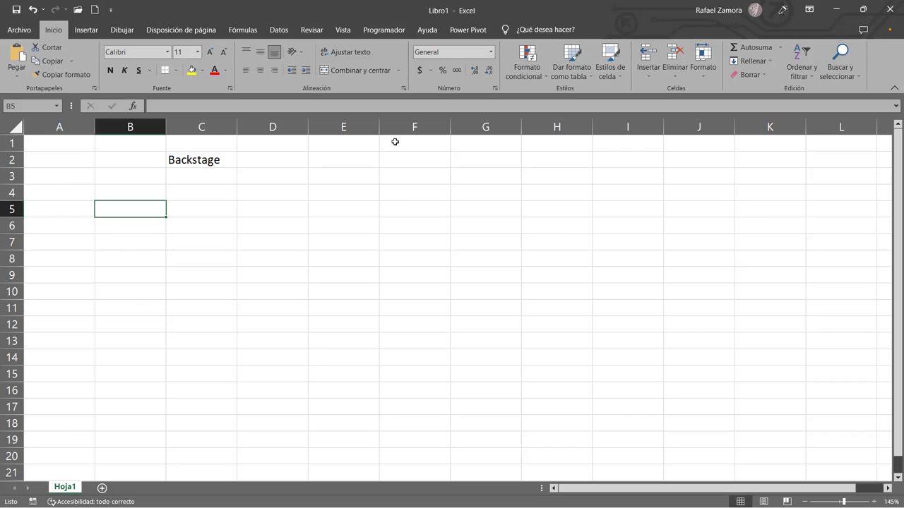
- Select F1, then F2, put F2 into editing, and return to F1
click(395, 141)
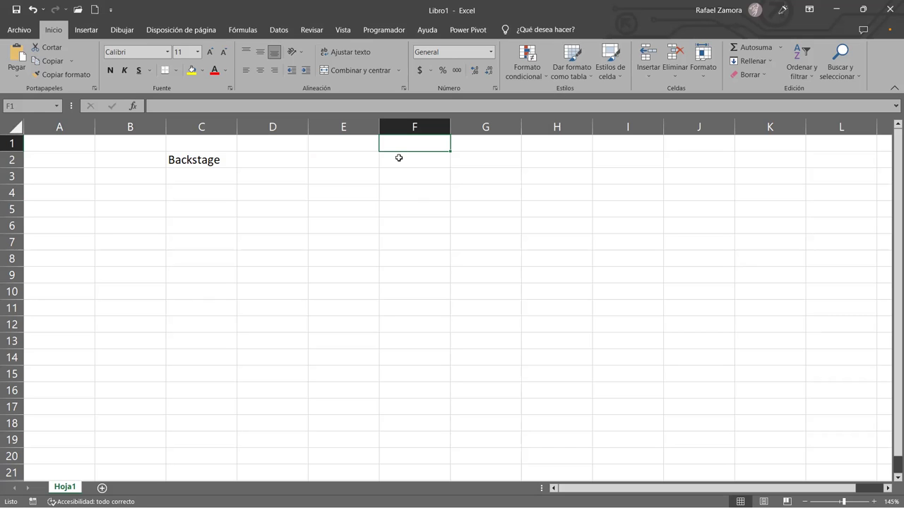
click(399, 158)
double_click(399, 156)
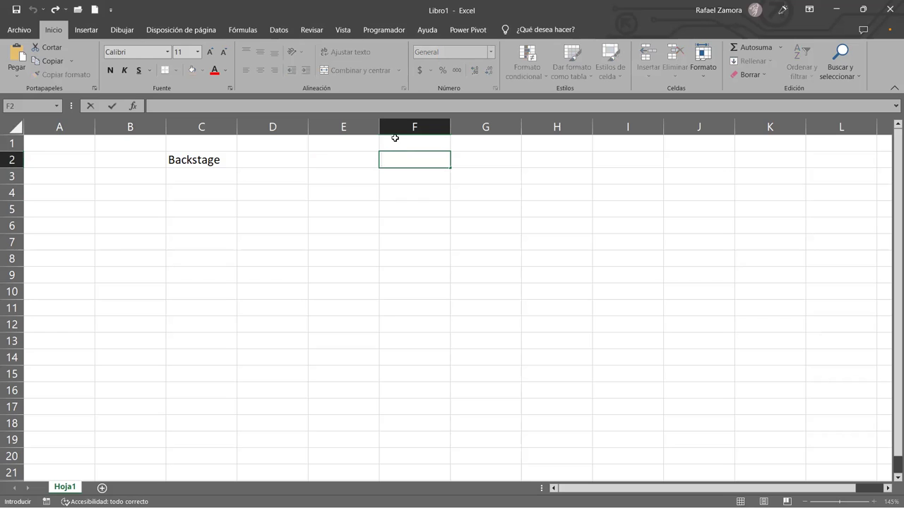
click(399, 142)
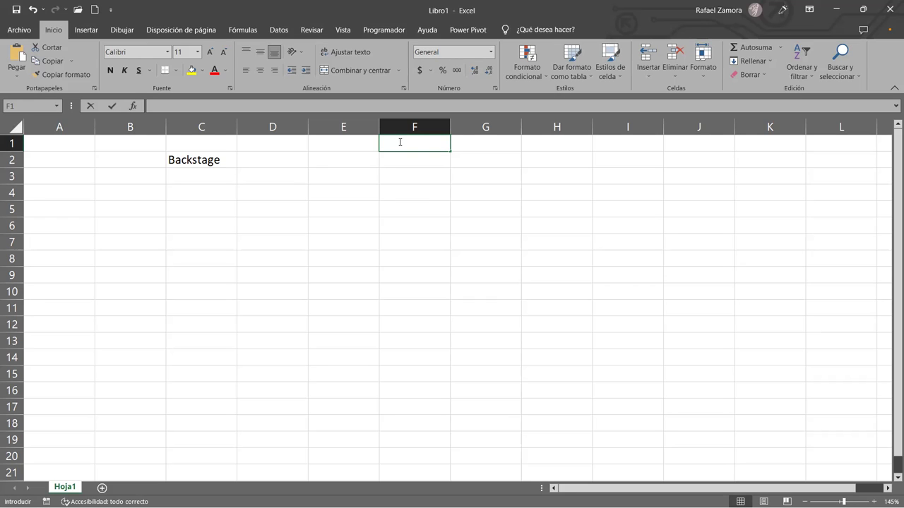
- Switch F1 into Modificar (Edit) mode with F2, then cancel with Esc back to Listo
key(F2)
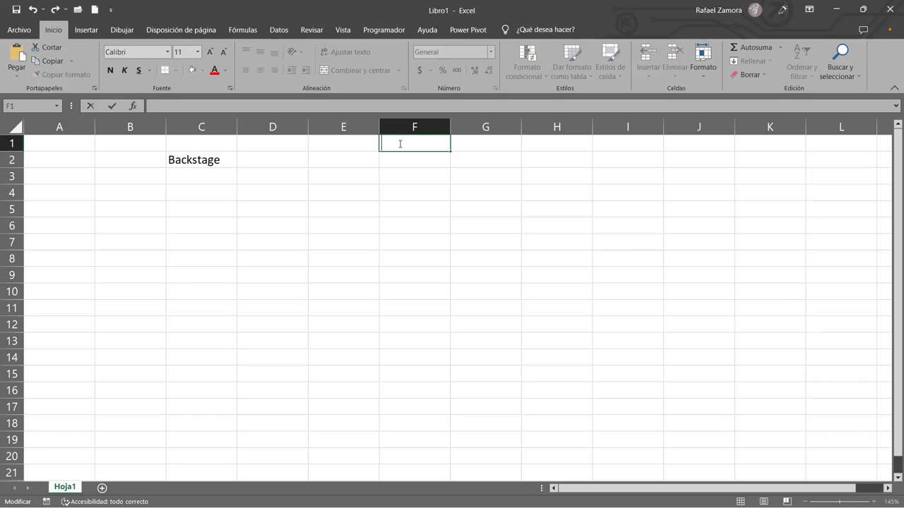
key(Escape)
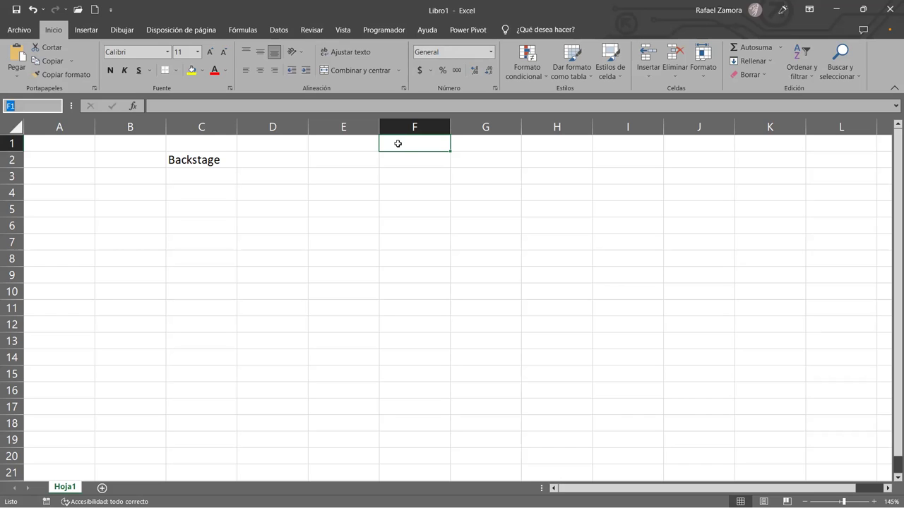
drag(398, 143, 402, 178)
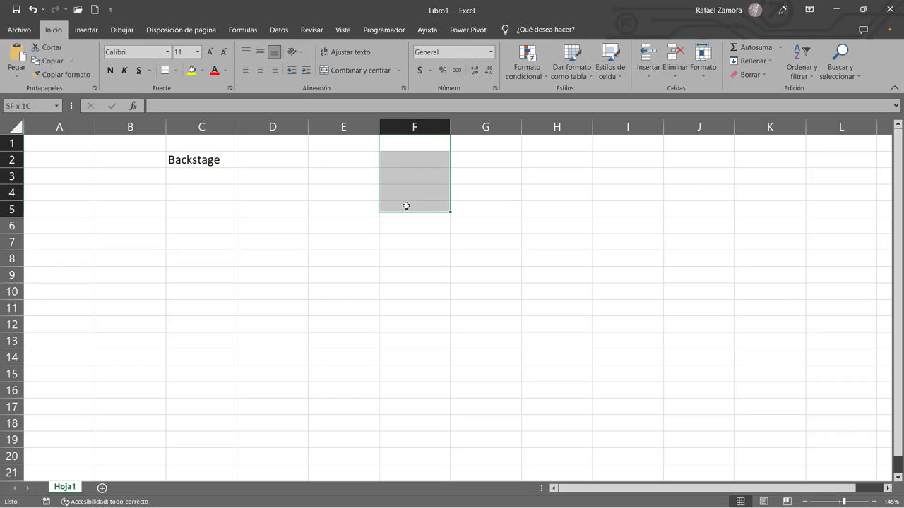
drag(402, 179, 413, 262)
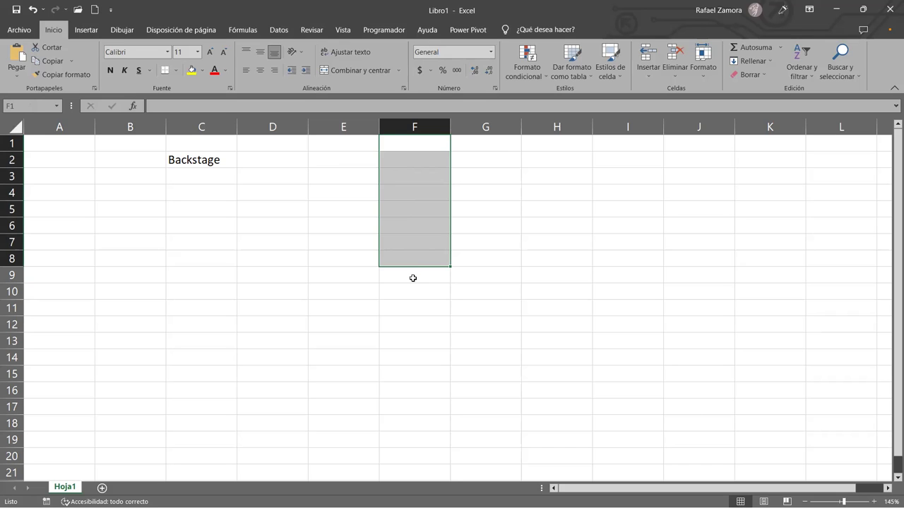
click(402, 142)
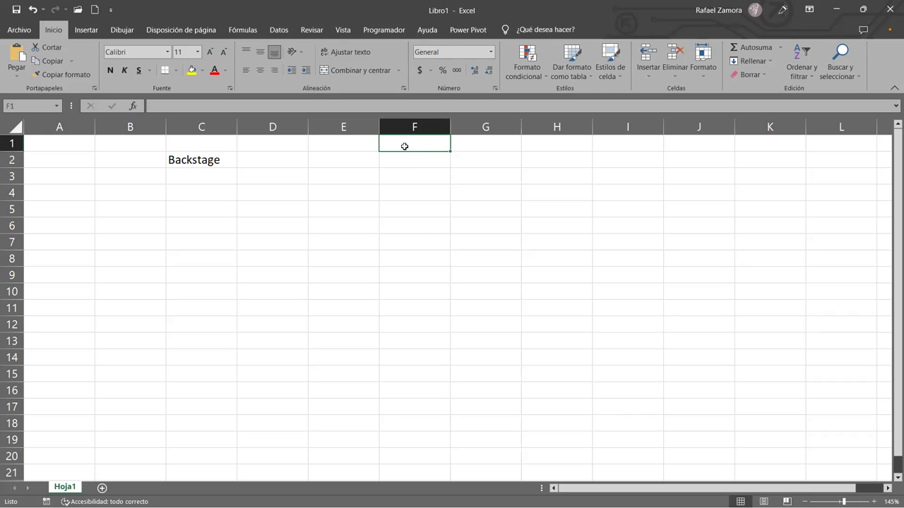
drag(402, 146, 408, 157)
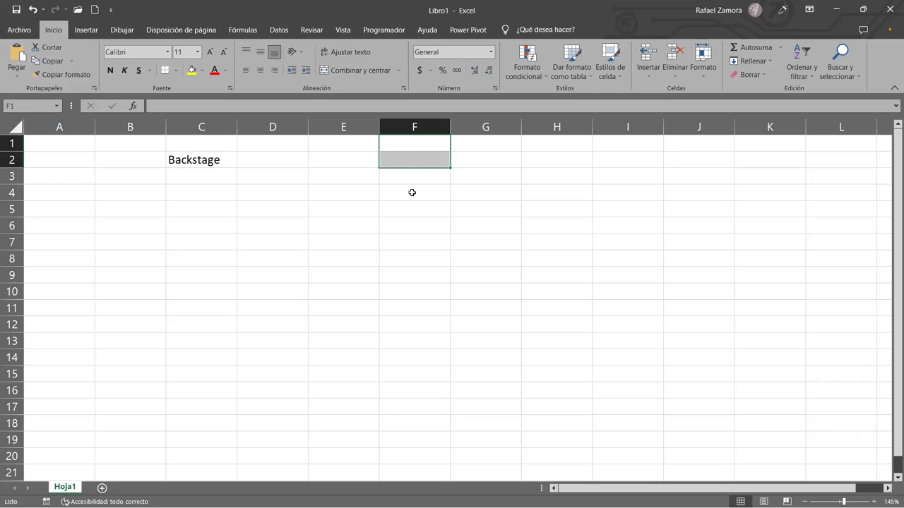
click(409, 141)
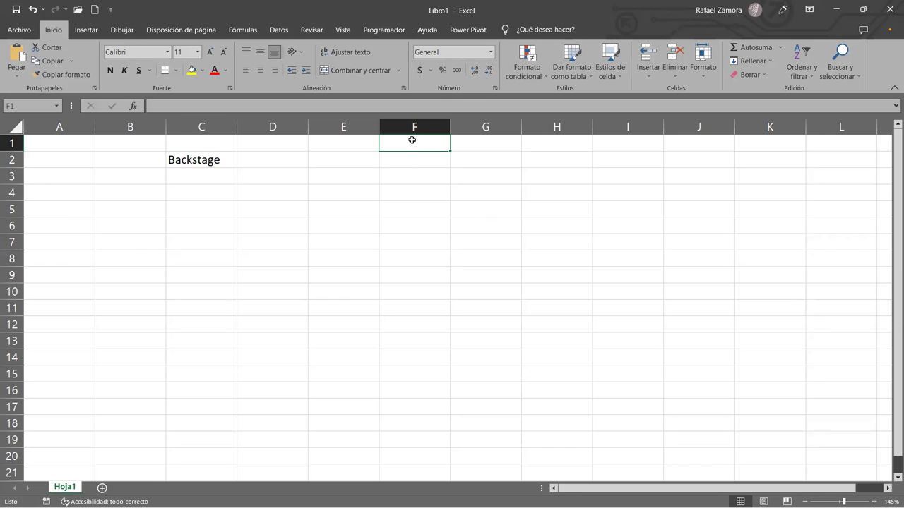
drag(412, 162, 417, 197)
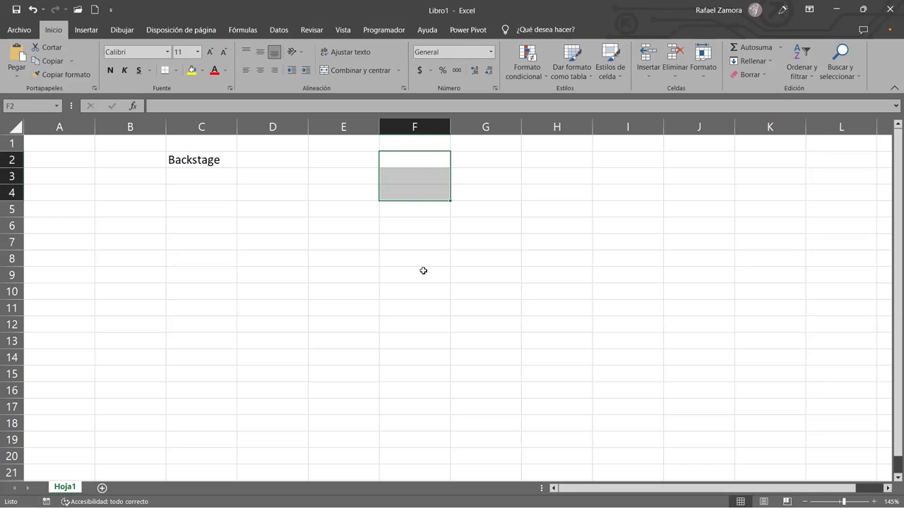
click(409, 225)
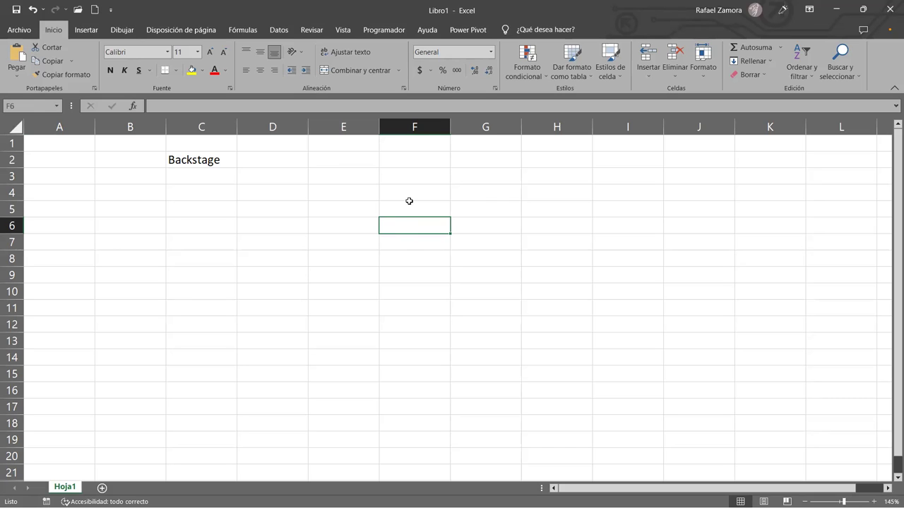
click(424, 148)
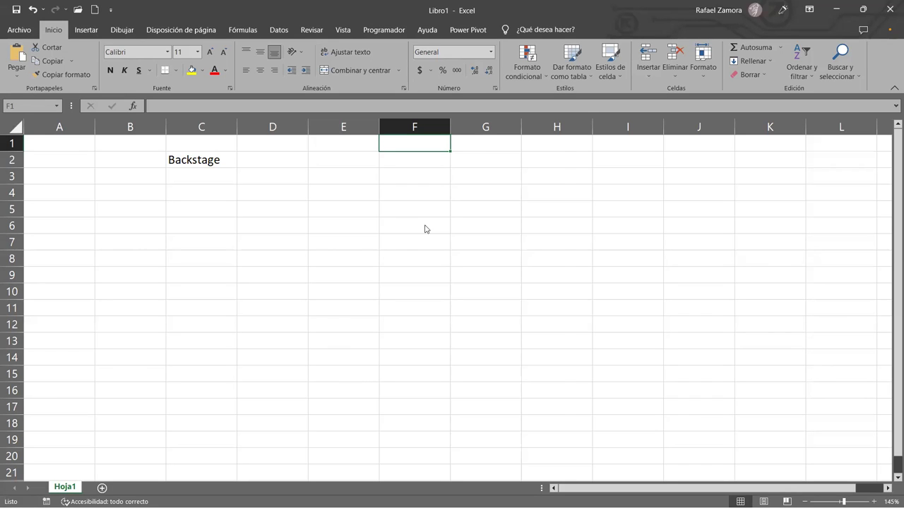
- Open and dismiss F1's context menu, move the selection to F3, then briefly edit F1
right_click(424, 144)
key(Escape)
drag(430, 170, 428, 181)
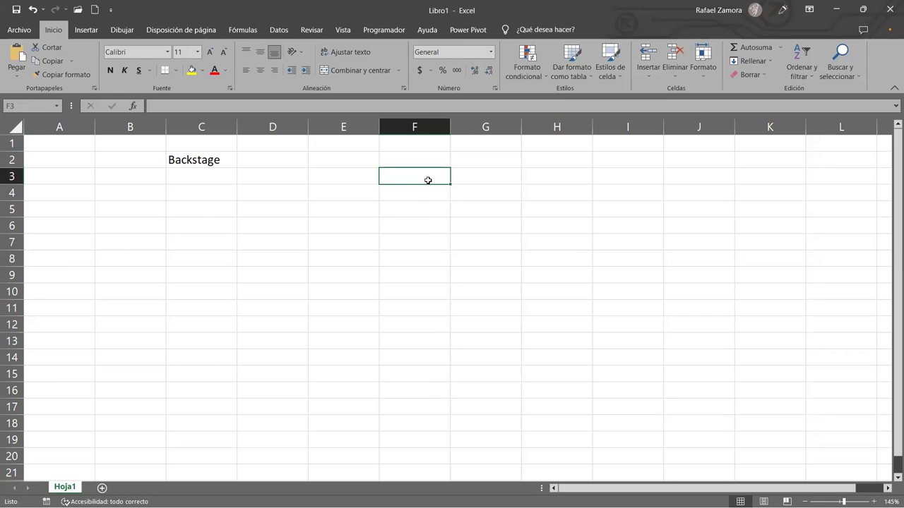
double_click(420, 144)
click(425, 177)
- Select the ranges F1:F10, E1:E13 and F1:F15 in turn, clicking H5, G5 and H7 between them
drag(416, 141, 414, 296)
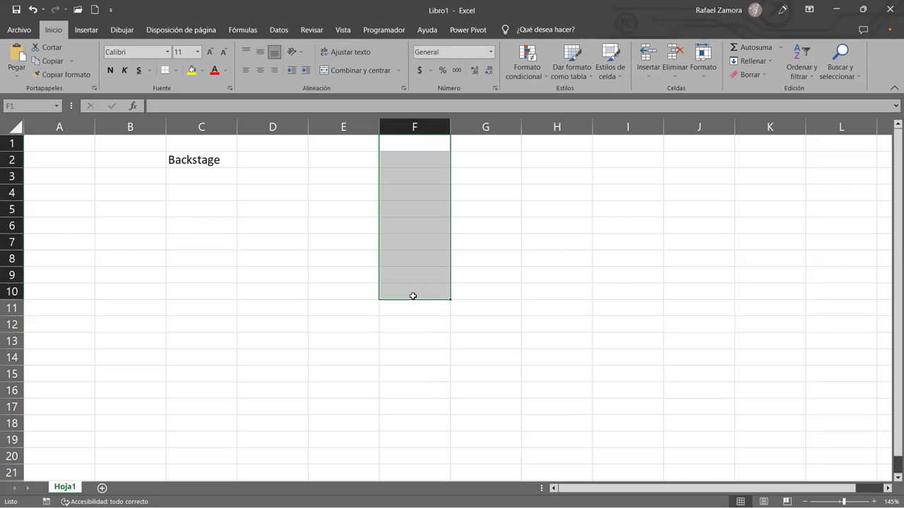
click(579, 208)
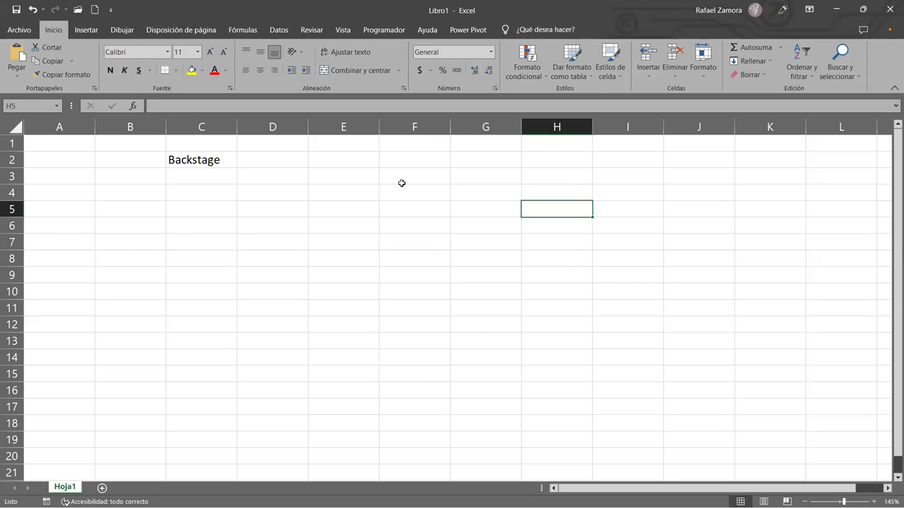
click(349, 144)
drag(357, 280, 356, 347)
click(512, 210)
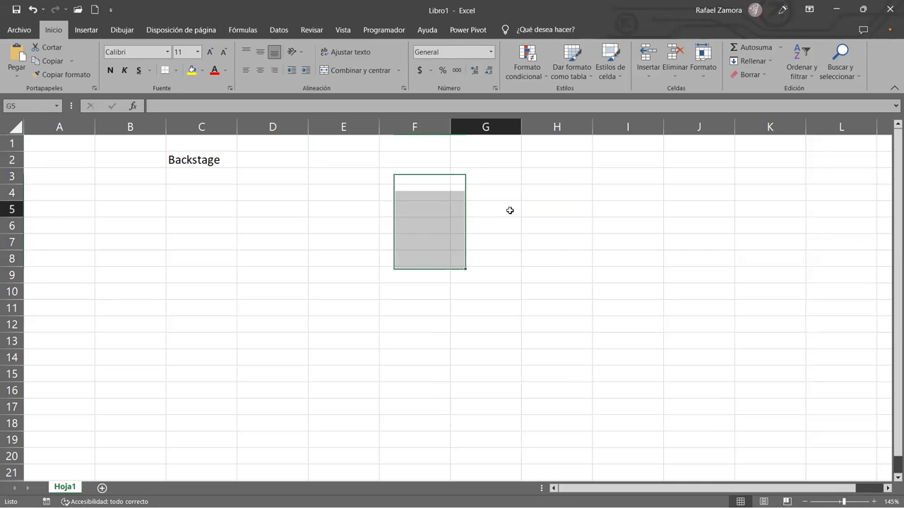
drag(423, 137, 434, 370)
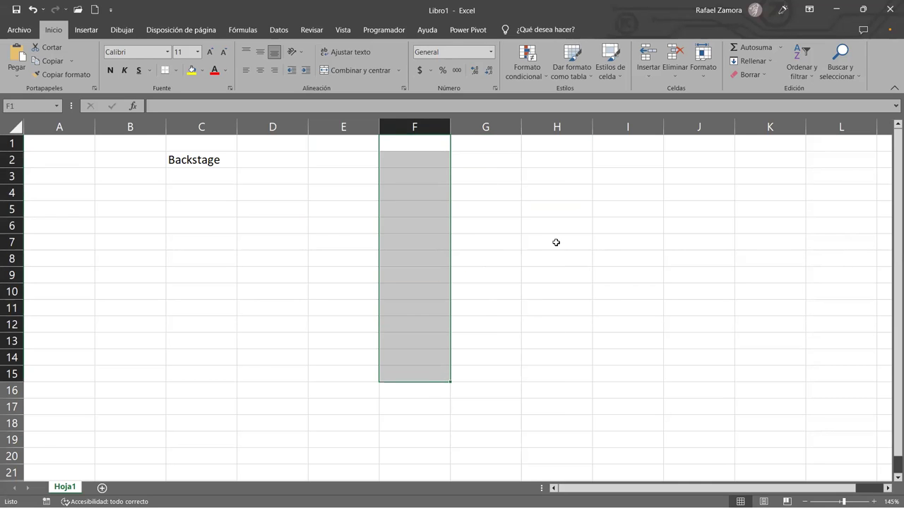
click(530, 242)
- Make F1 the active cell with nothing else selected
click(417, 144)
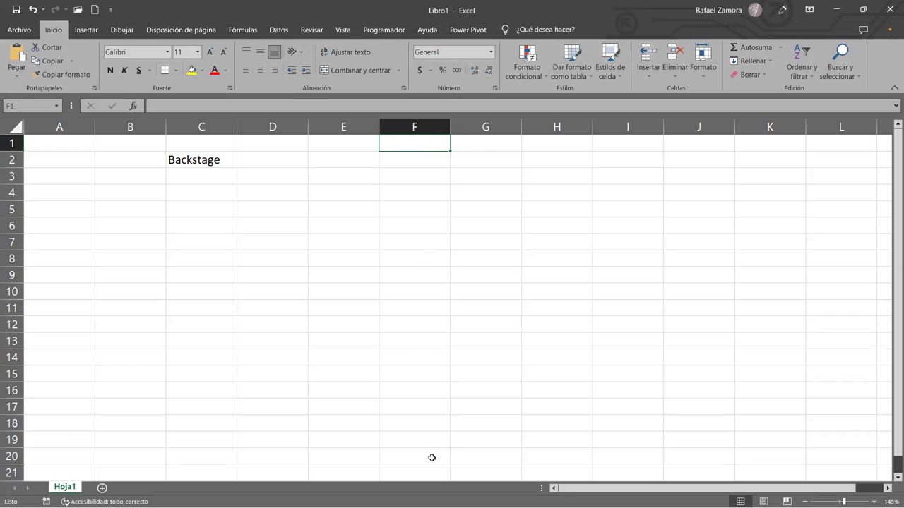
- Add F20 to the selection with F1 and use Enter to switch the active cell between F1 and F20
ctrl+click(431, 458)
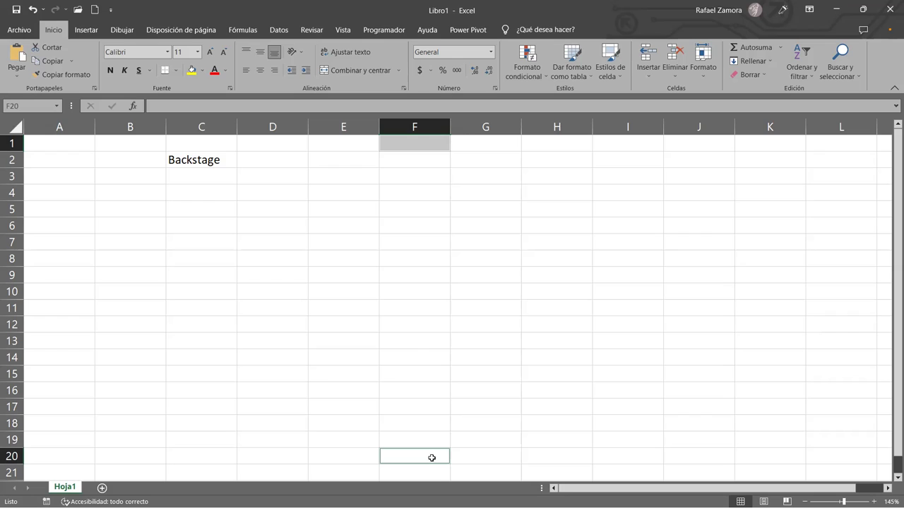
key(Return)
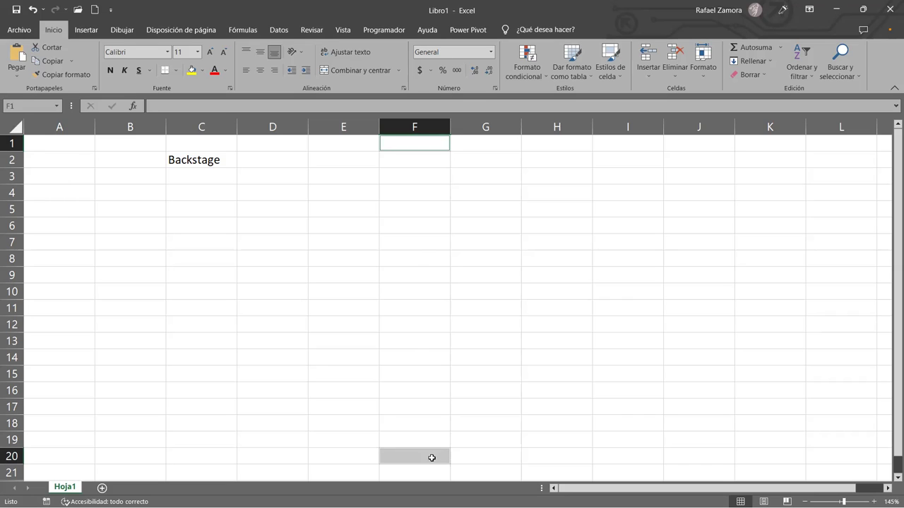
key(Return)
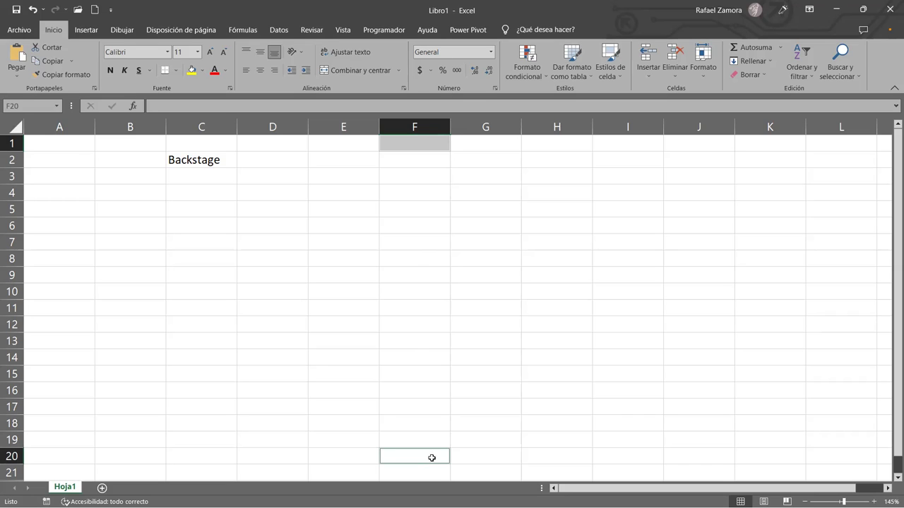
key(Return)
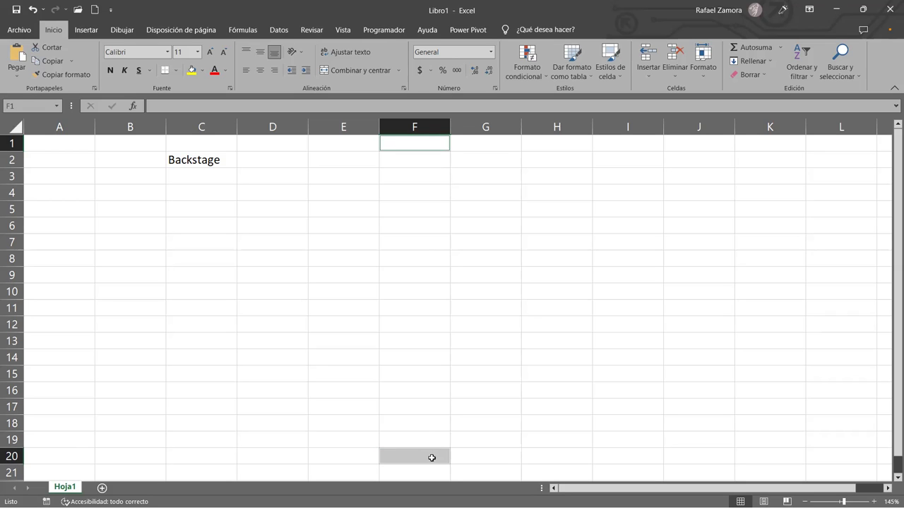
key(Return)
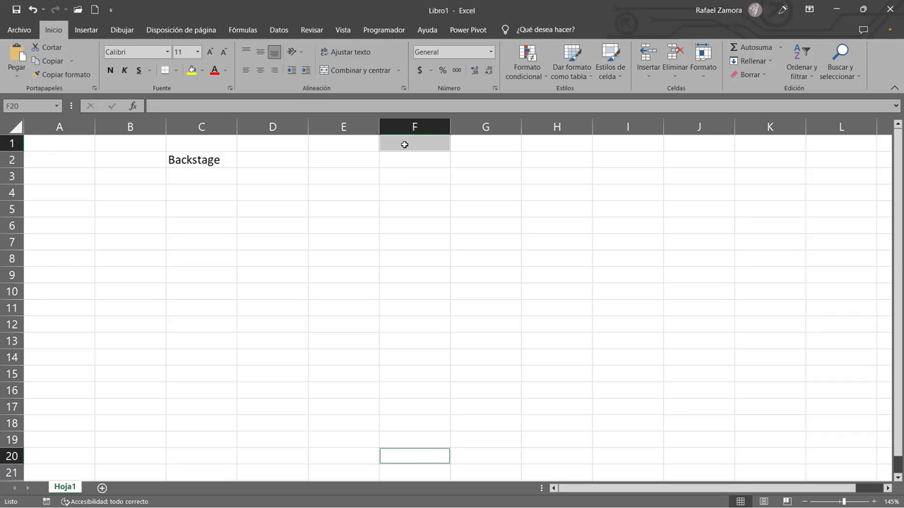
key(Return)
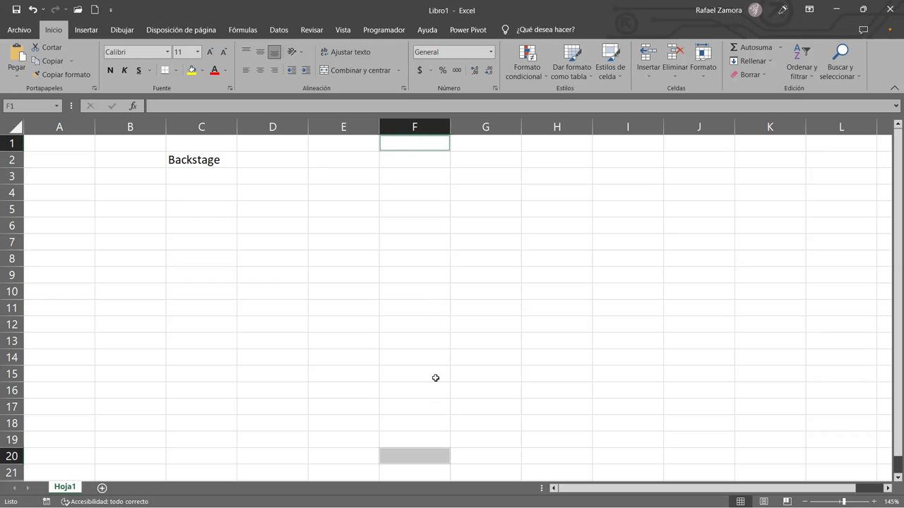
click(406, 142)
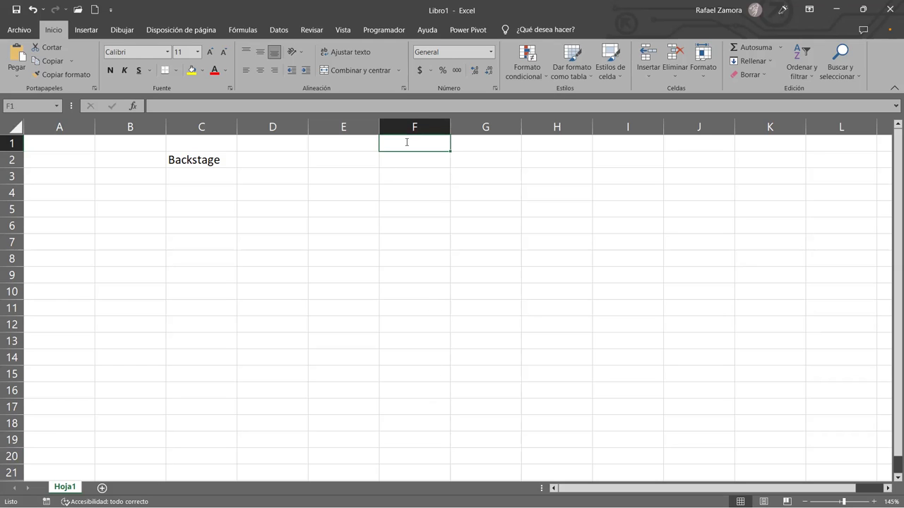
double_click(407, 142)
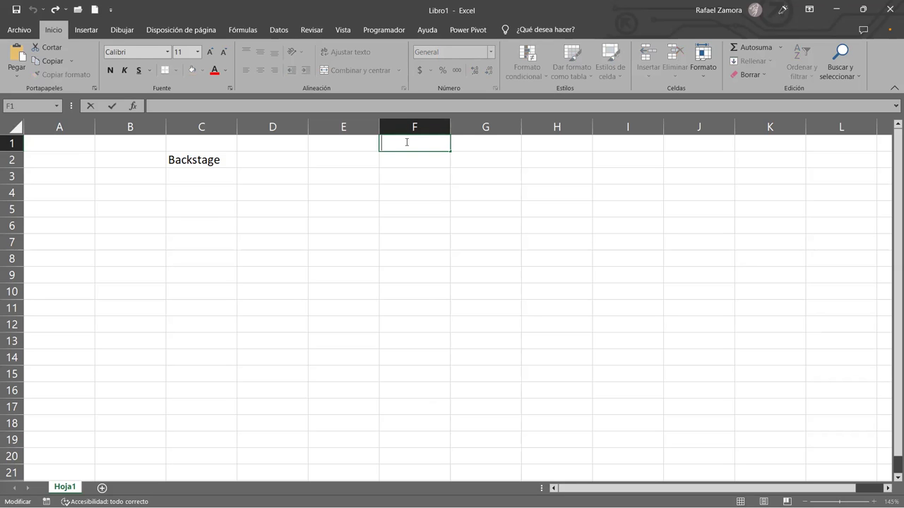
key(Escape)
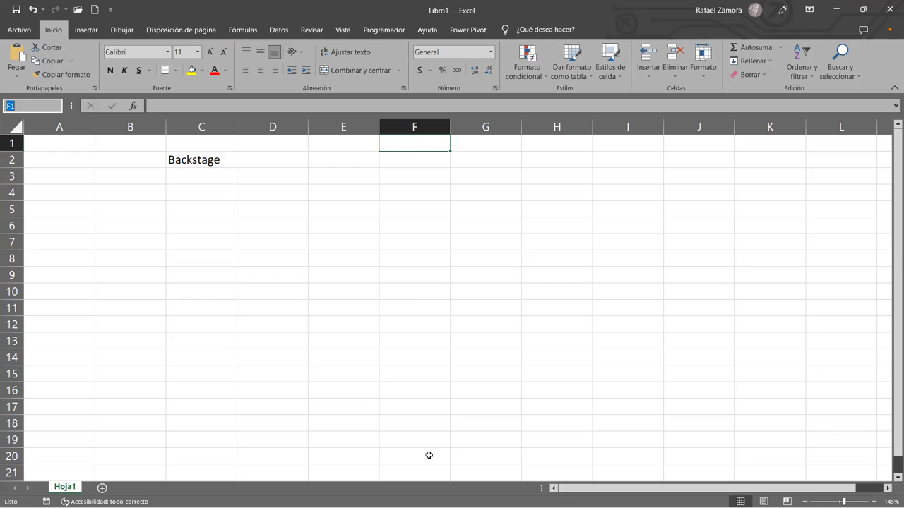
- Select the column range F1:F20, then select cell A4
drag(428, 455, 428, 456)
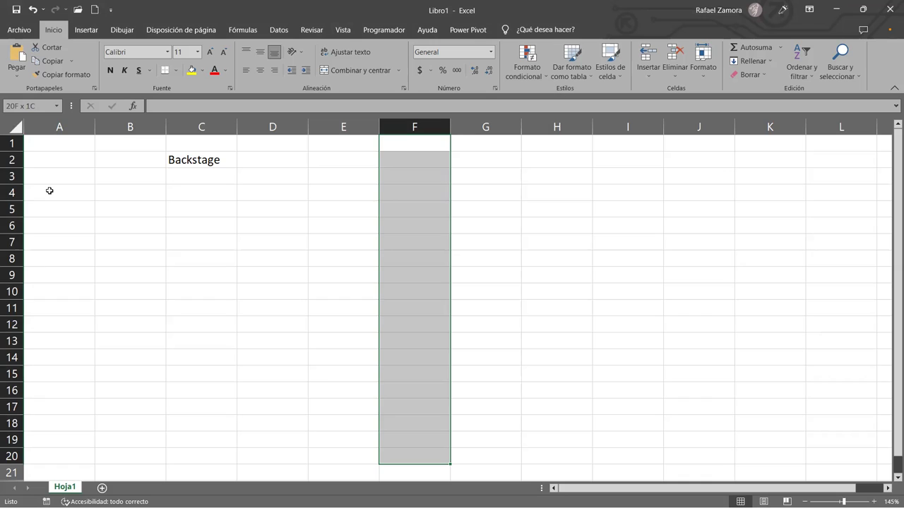
click(49, 190)
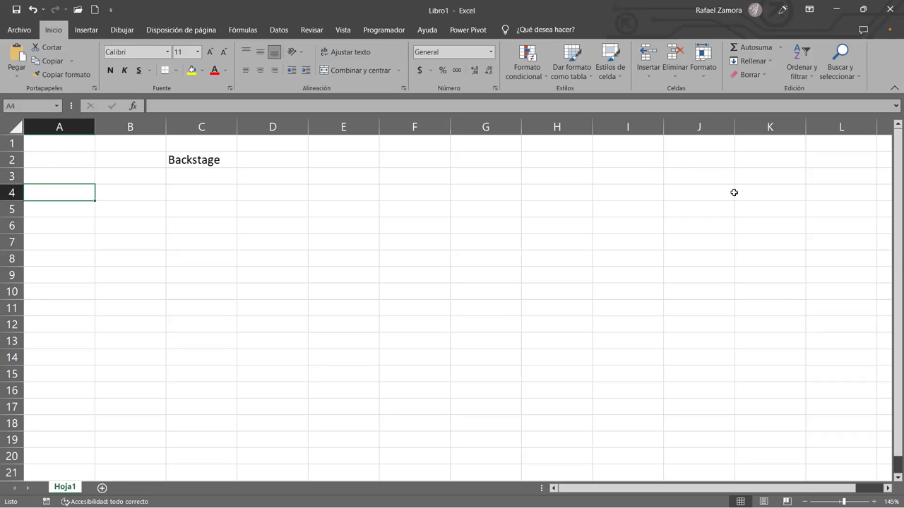
- Select J4, then select A4 and extend the selection across to I4
click(734, 192)
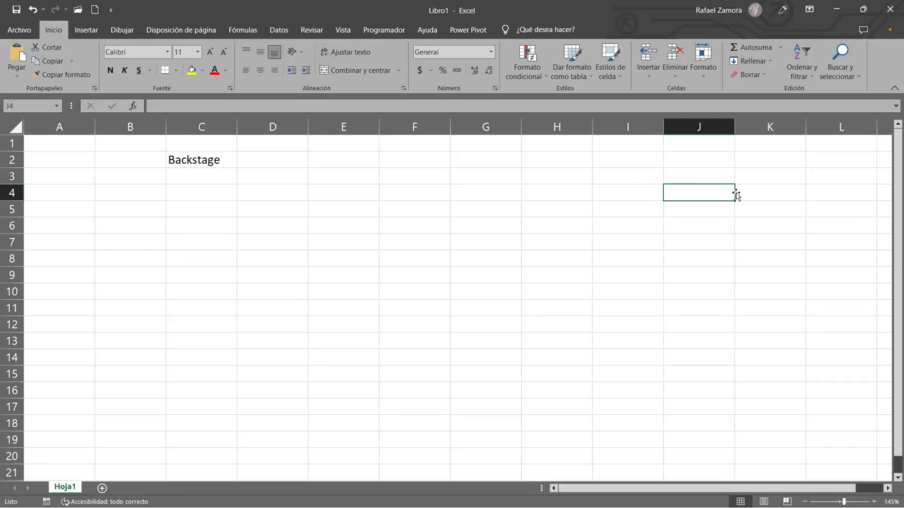
click(45, 187)
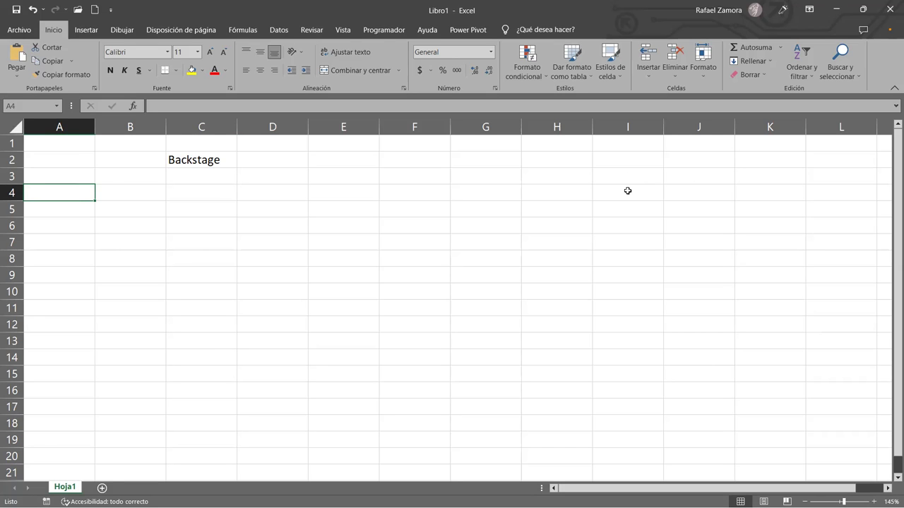
shift+click(627, 191)
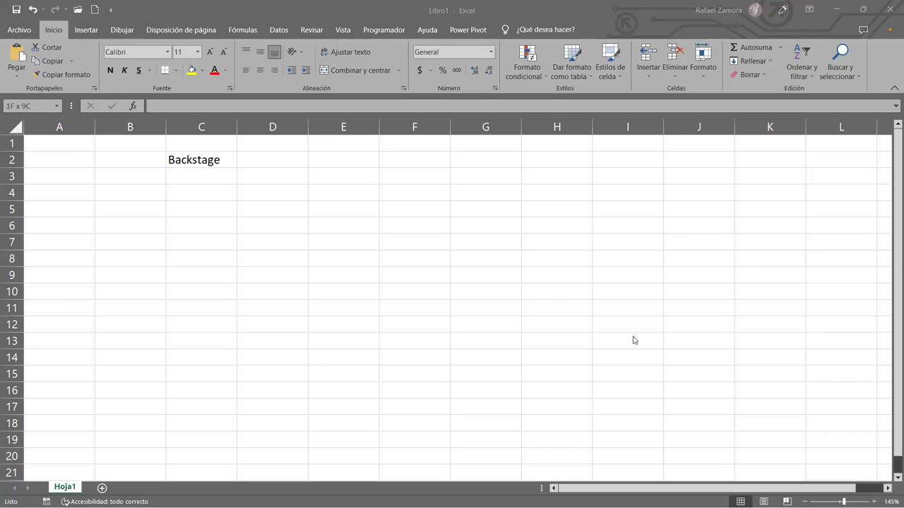
- Reselect A4:I4, then move through A3 and C2 to end on the empty cell B2
drag(676, 237, 670, 202)
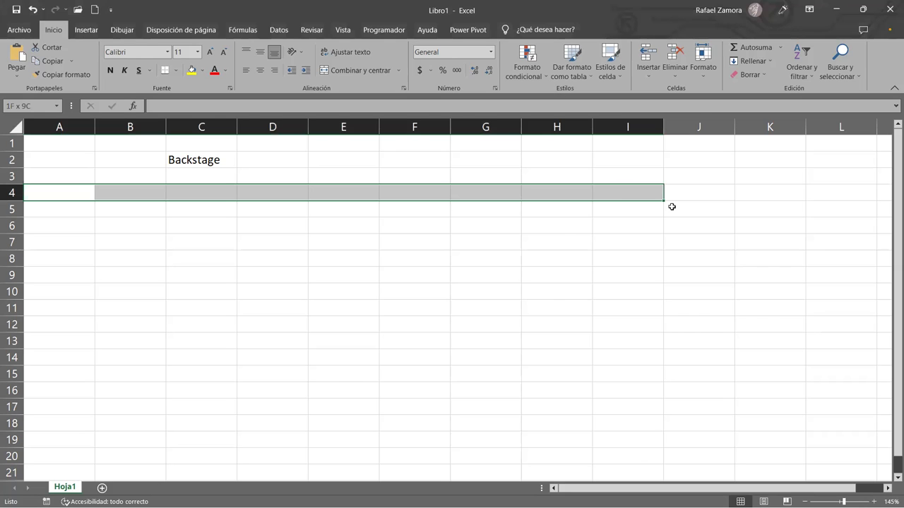
click(71, 169)
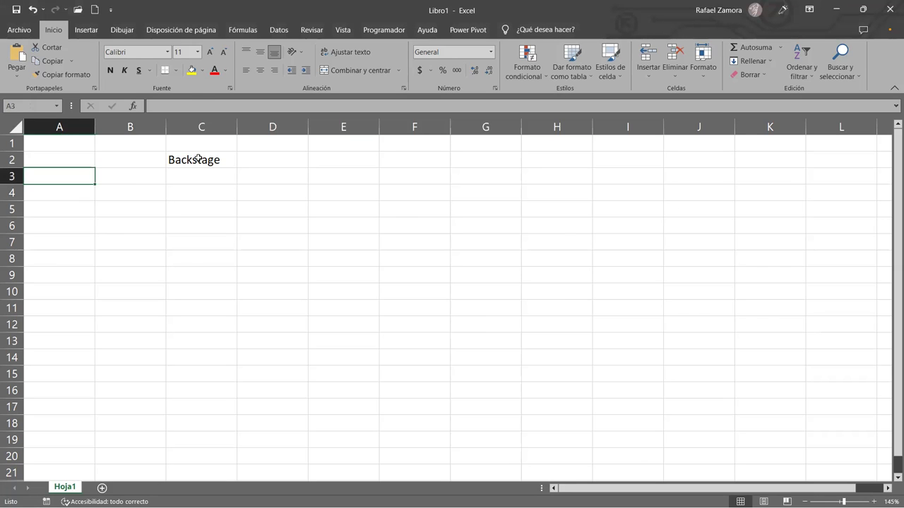
click(199, 158)
click(134, 166)
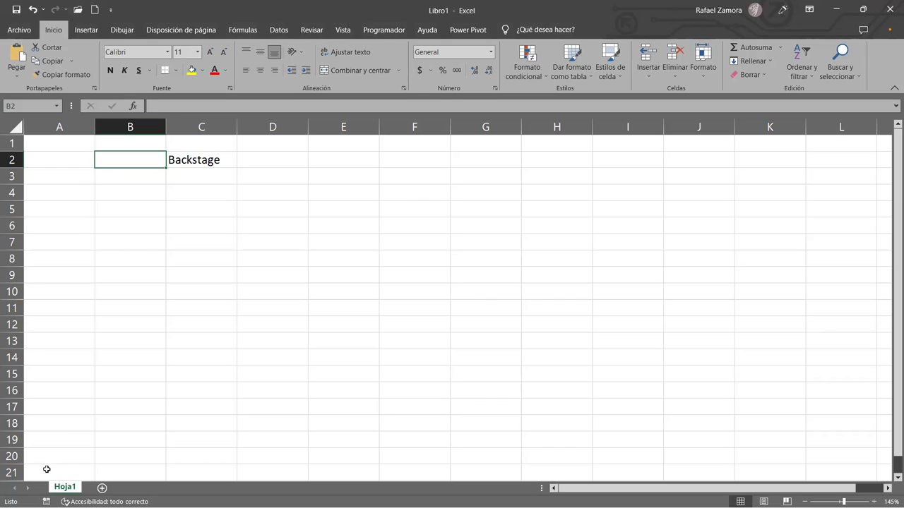
- Select D5 and extend the selection down to D10, keeping D5 active
click(266, 205)
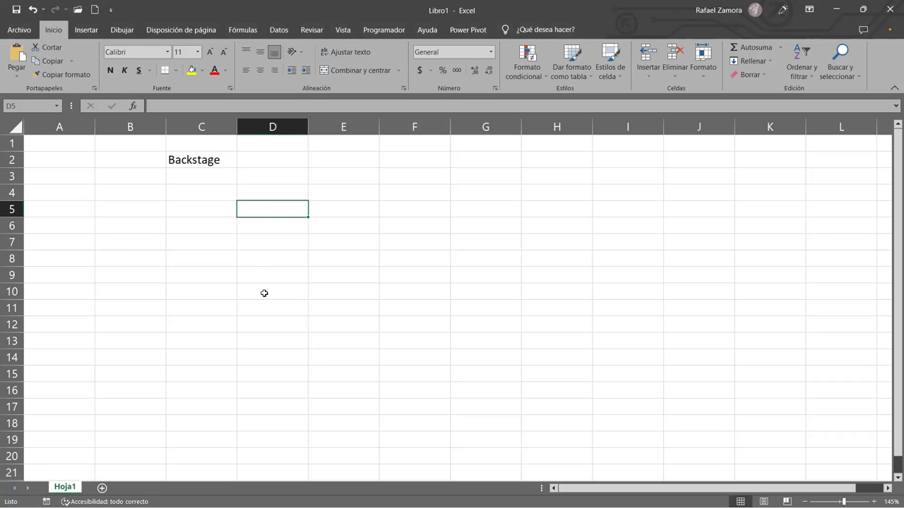
shift+click(264, 293)
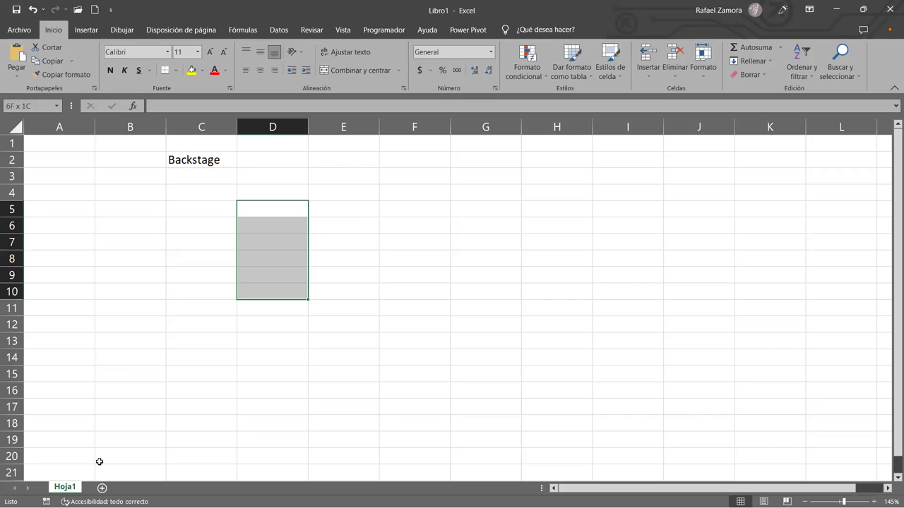
click(215, 276)
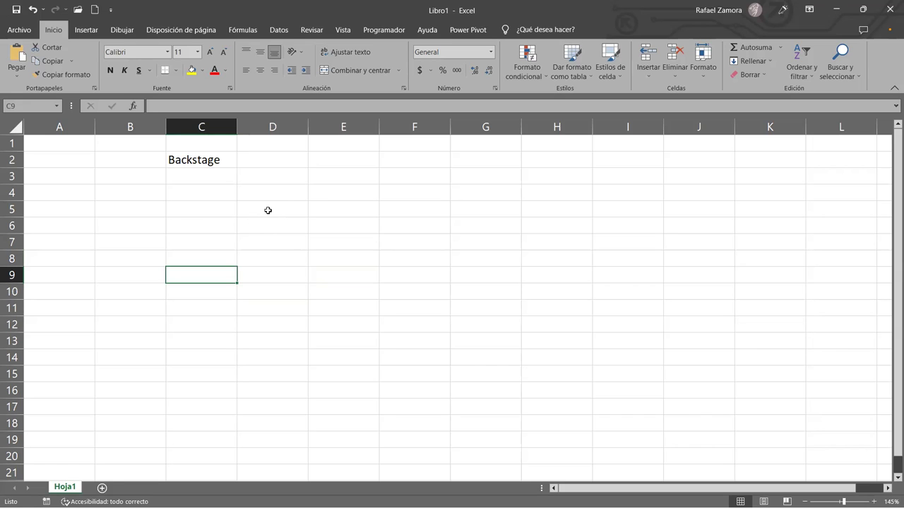
click(269, 210)
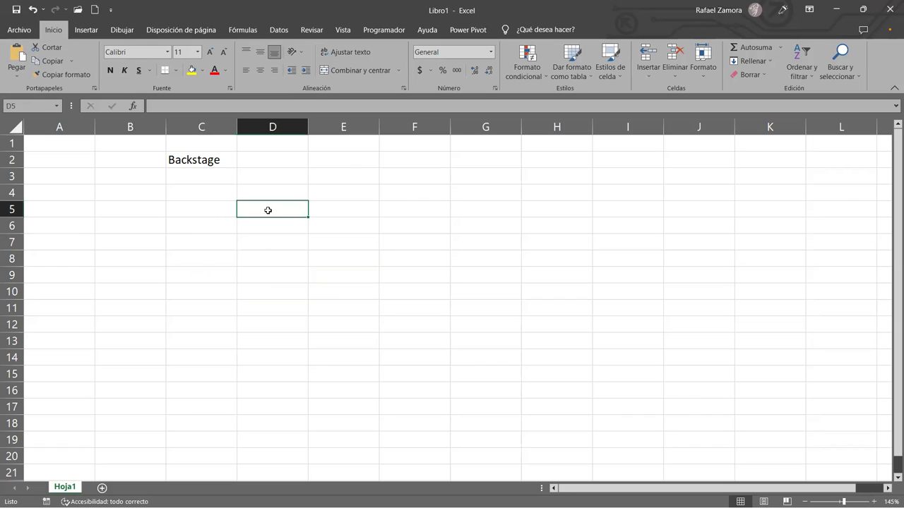
shift+click(264, 288)
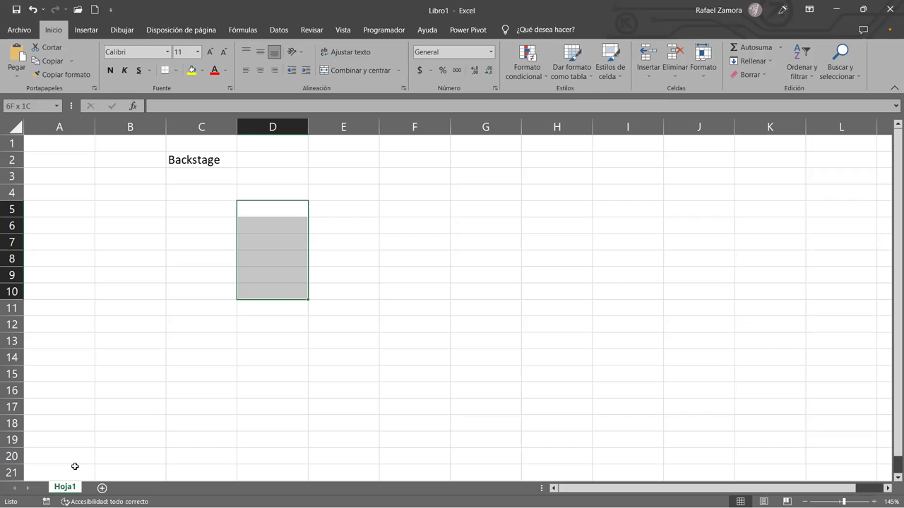
- Edit the Backstage text in C2 from the formula bar and in-cell, leaving it unchanged
click(216, 155)
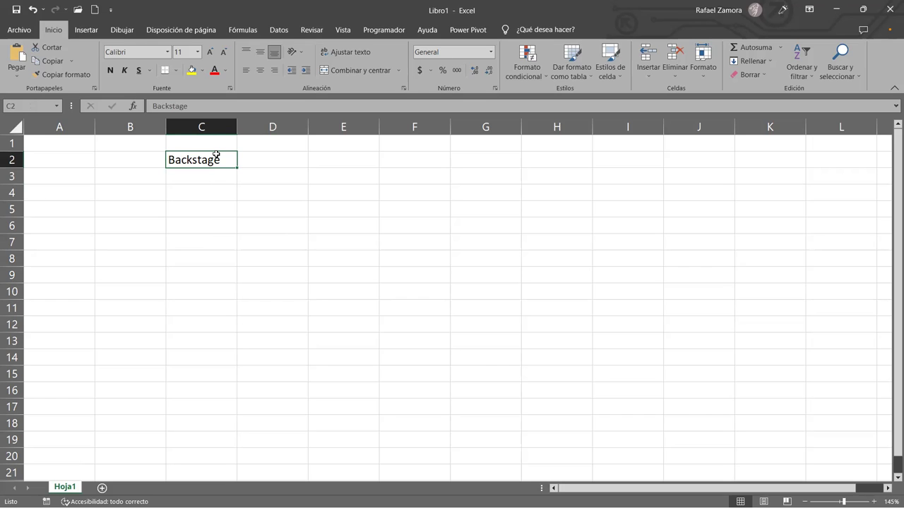
click(170, 100)
click(169, 101)
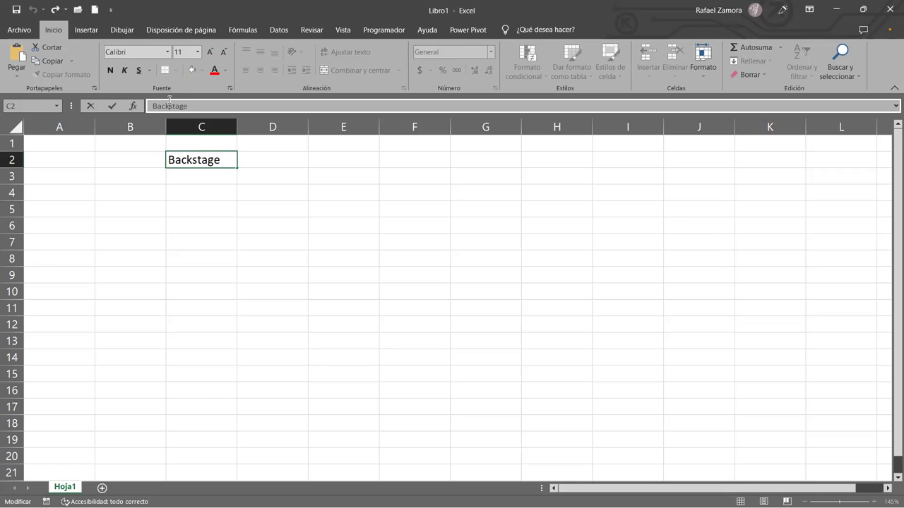
key(Escape)
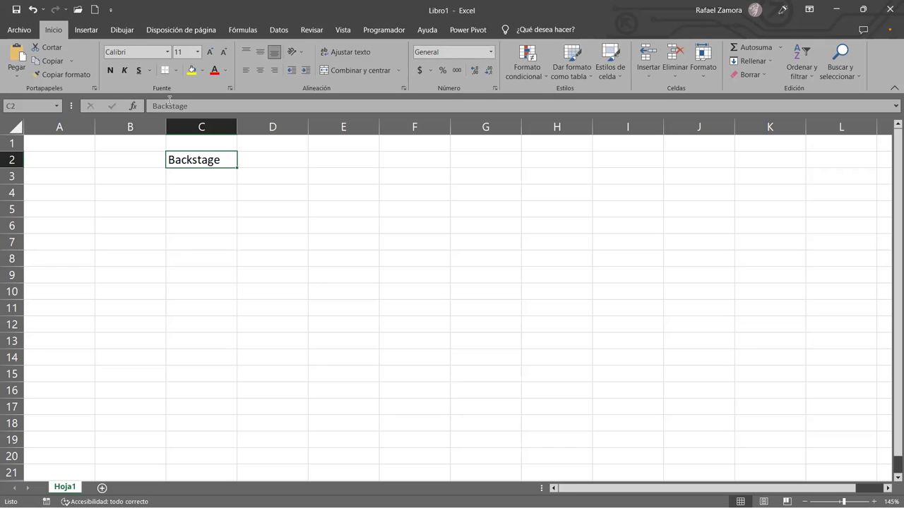
double_click(199, 160)
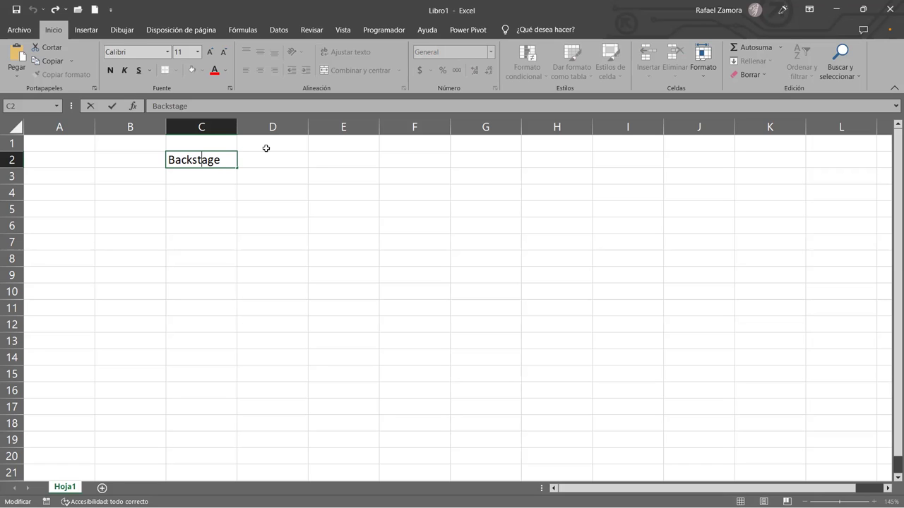
key(Escape)
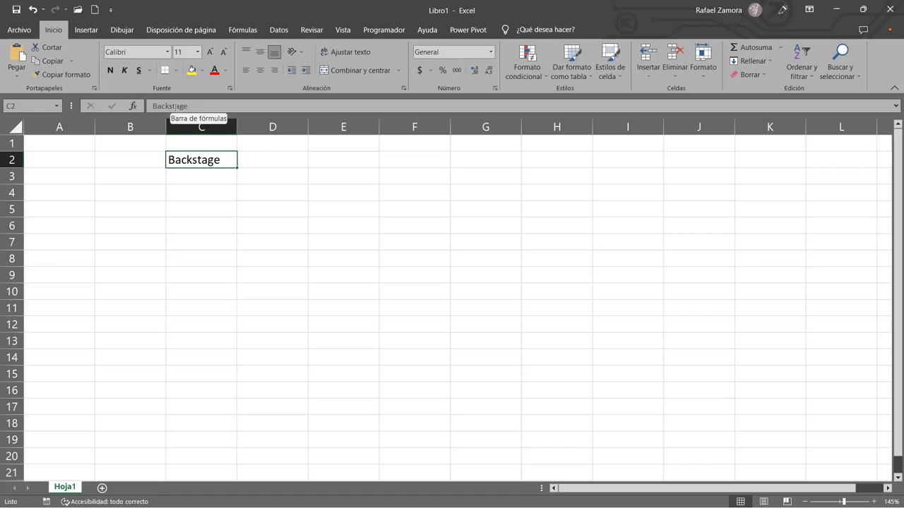
double_click(170, 105)
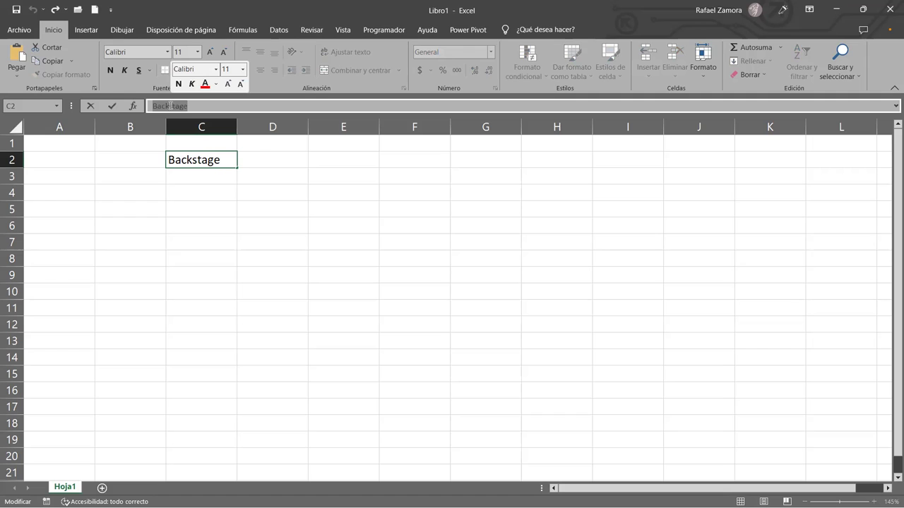
click(171, 105)
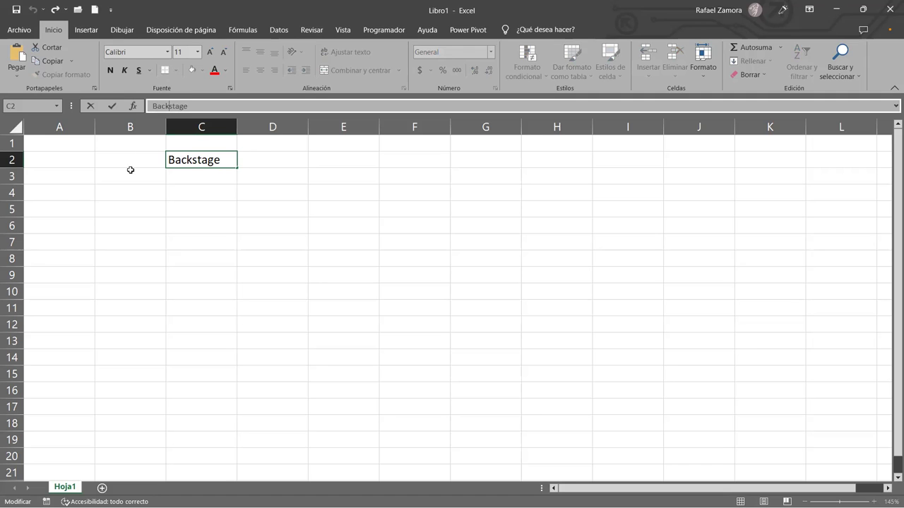
key(Escape)
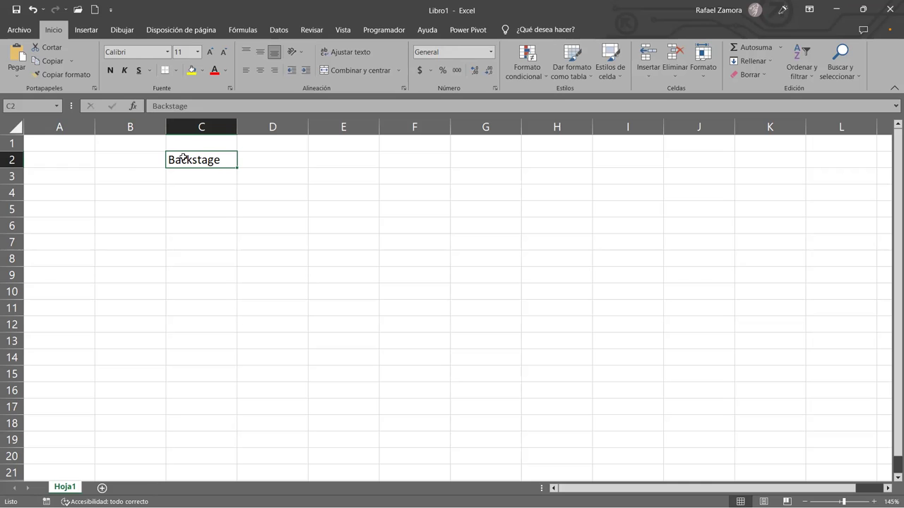
- Add a note to C2 with Shift+F2, undo it, and reselect C2
key(shift+F2)
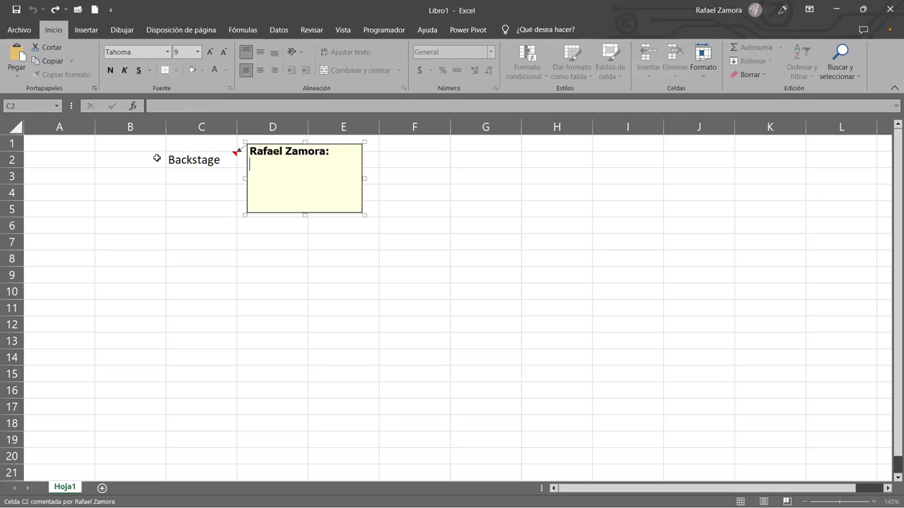
click(226, 204)
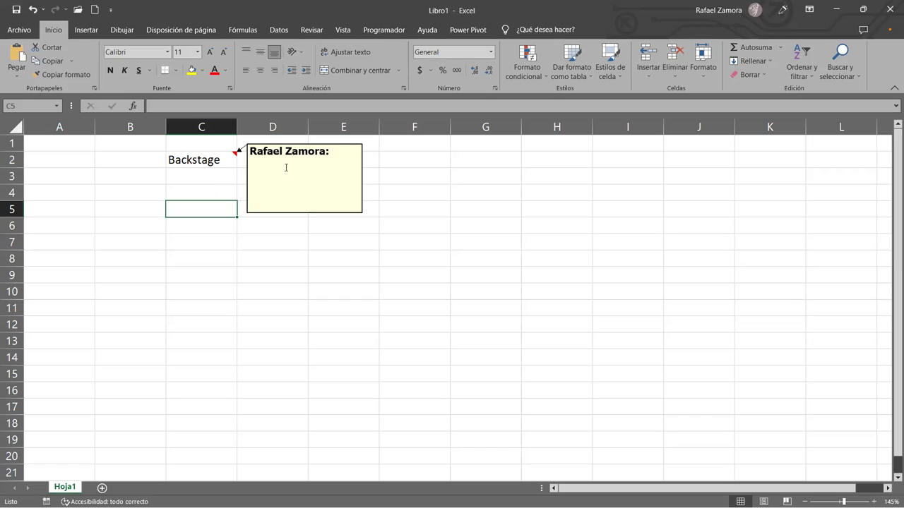
click(236, 249)
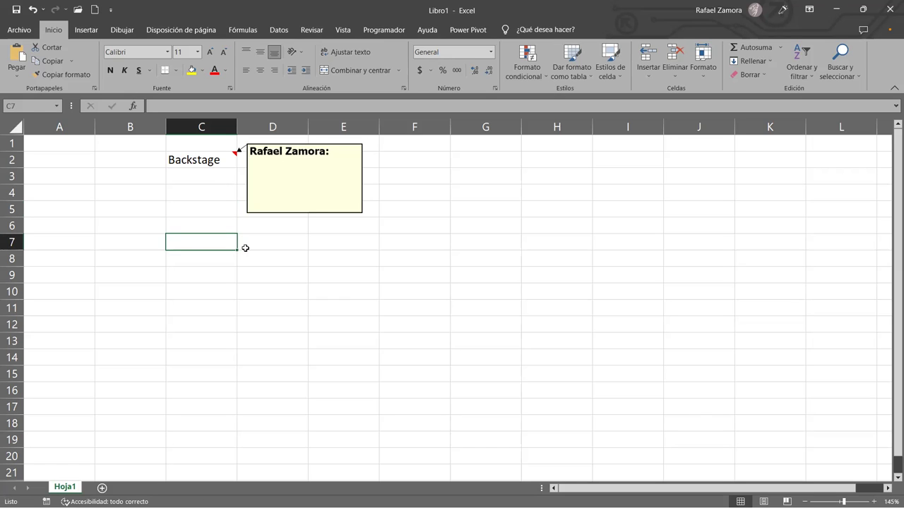
click(183, 195)
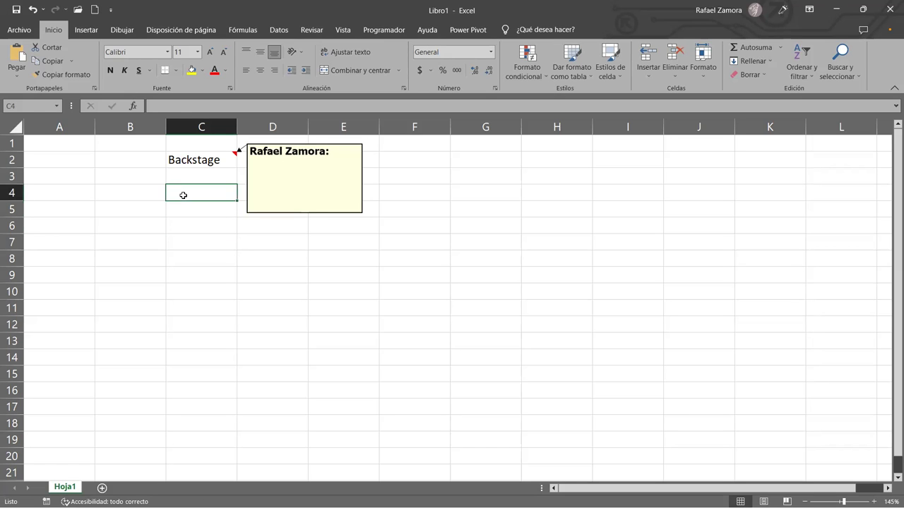
key(ctrl+z)
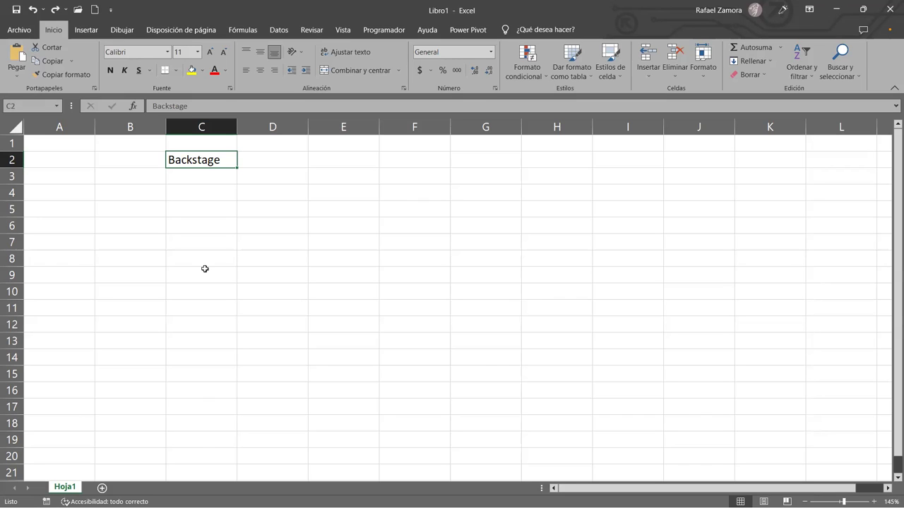
click(217, 197)
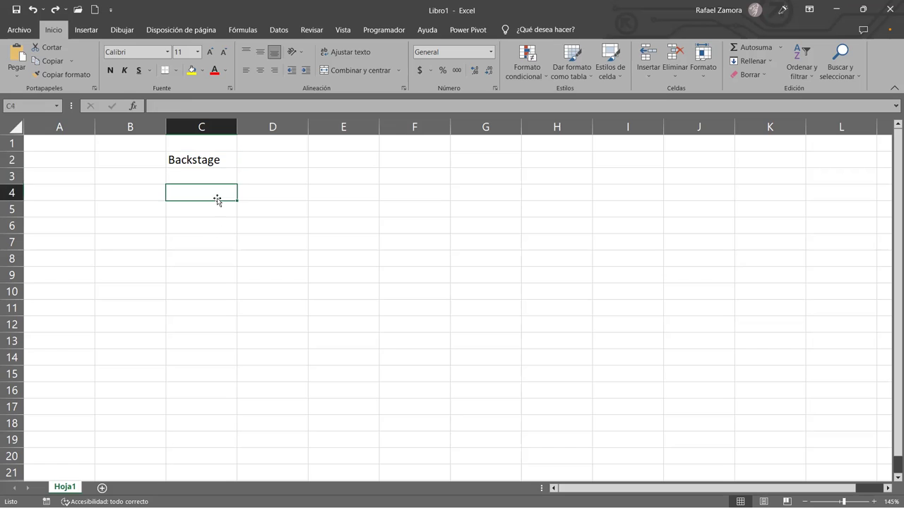
click(213, 158)
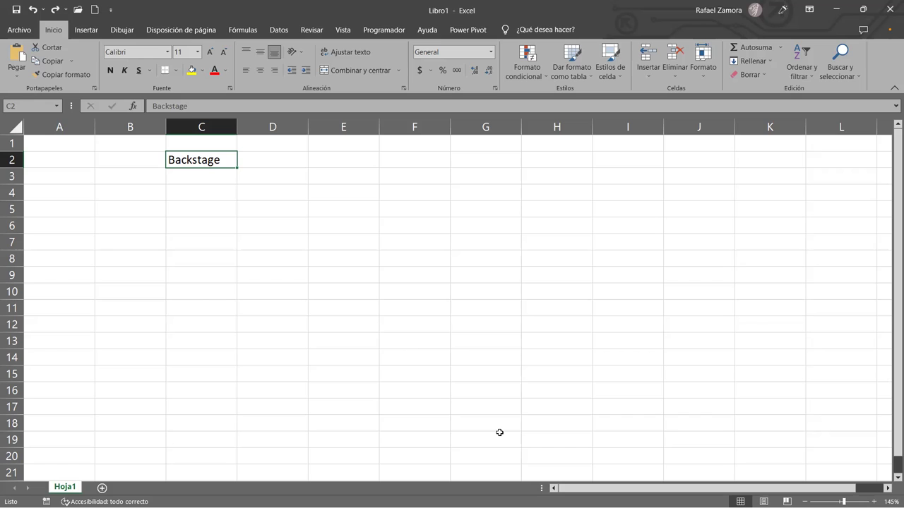
click(414, 209)
click(131, 223)
click(191, 159)
- Open and close Excel's help with F1, then try F12 from cell C7
key(F1)
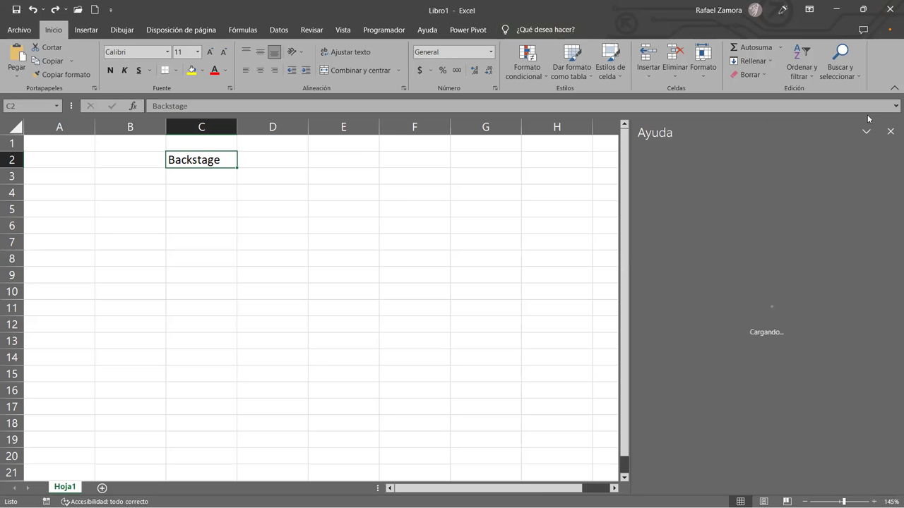
click(891, 131)
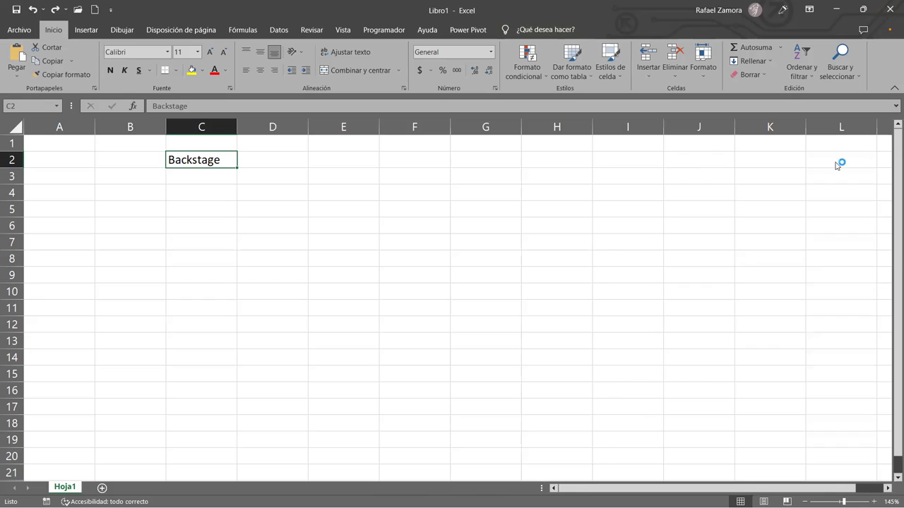
click(231, 242)
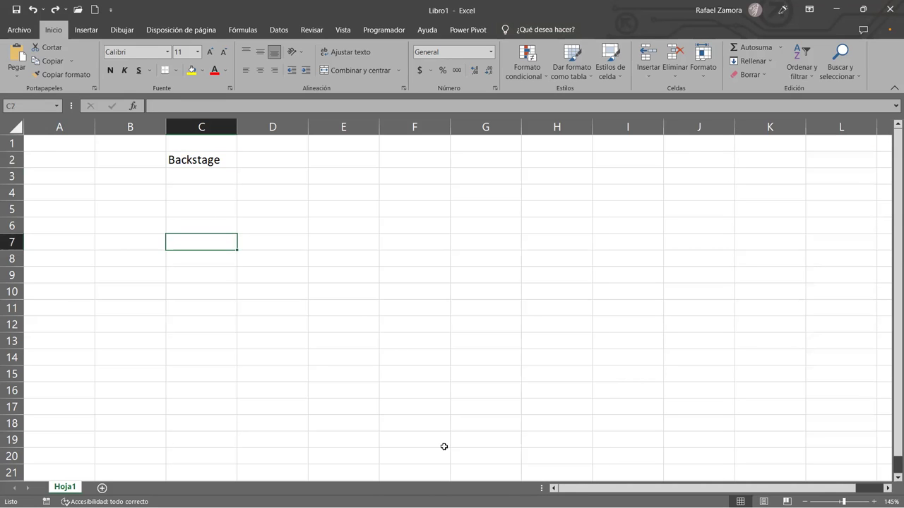
key(F12)
- Return to the workbook and select several empty cells in columns B and C around Backstage
click(227, 261)
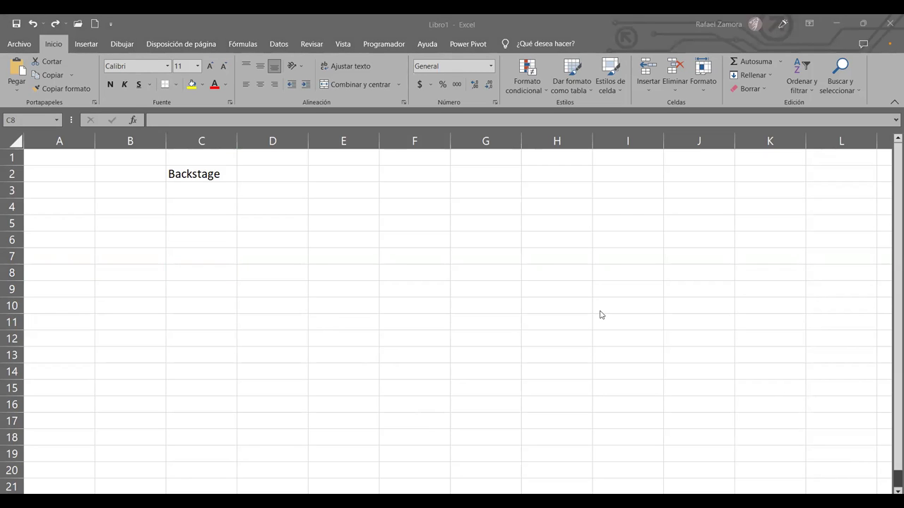
click(233, 177)
click(228, 221)
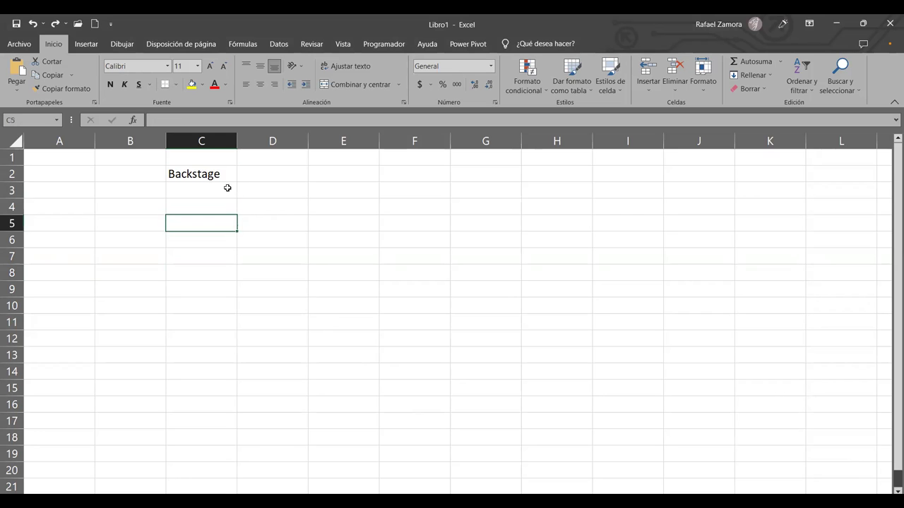
click(227, 186)
click(226, 175)
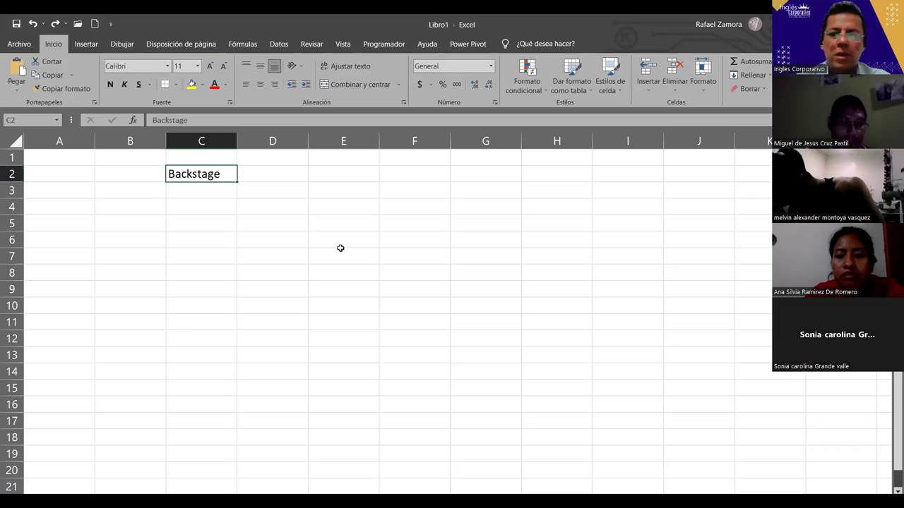
click(192, 341)
click(205, 296)
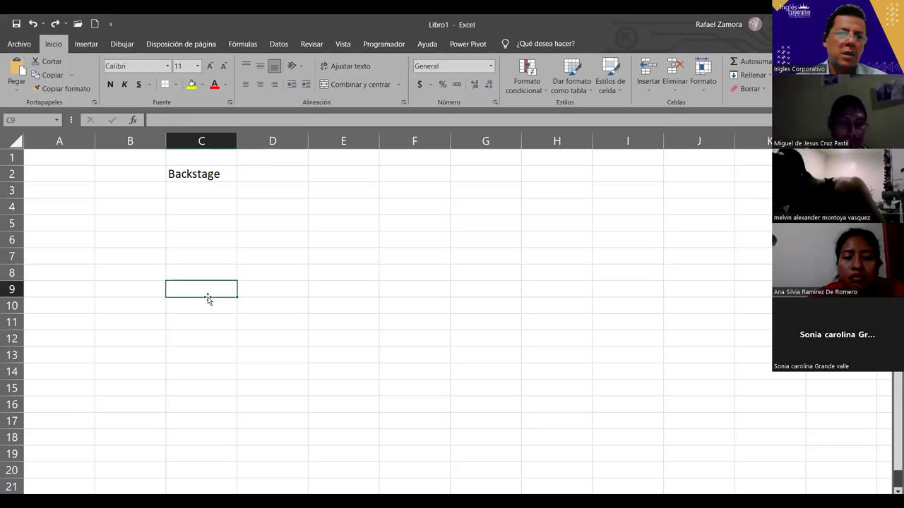
click(156, 360)
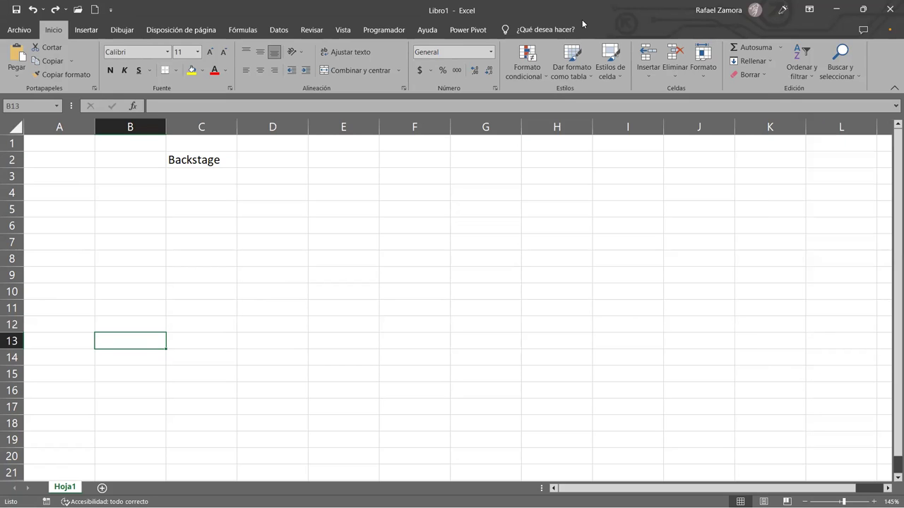
- Open and close help again from F7, select other empty cells, and leave entry mode
click(402, 242)
key(F1)
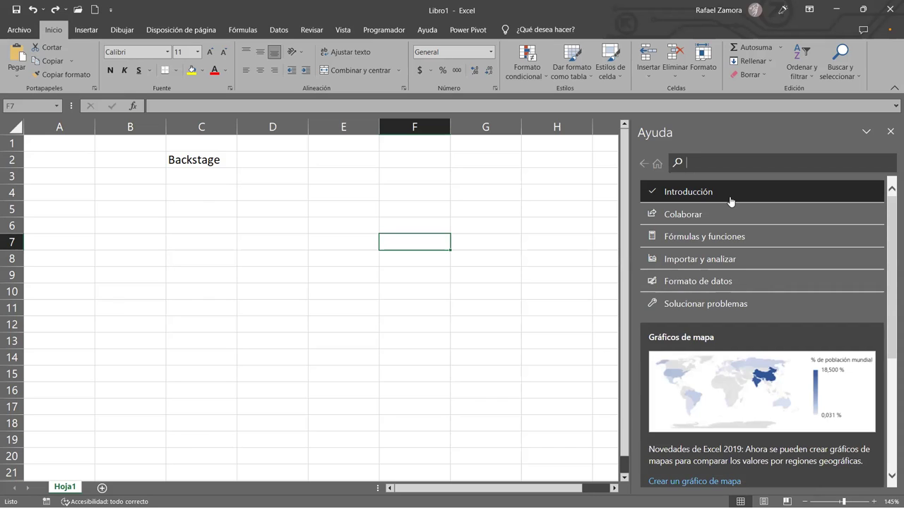
click(890, 133)
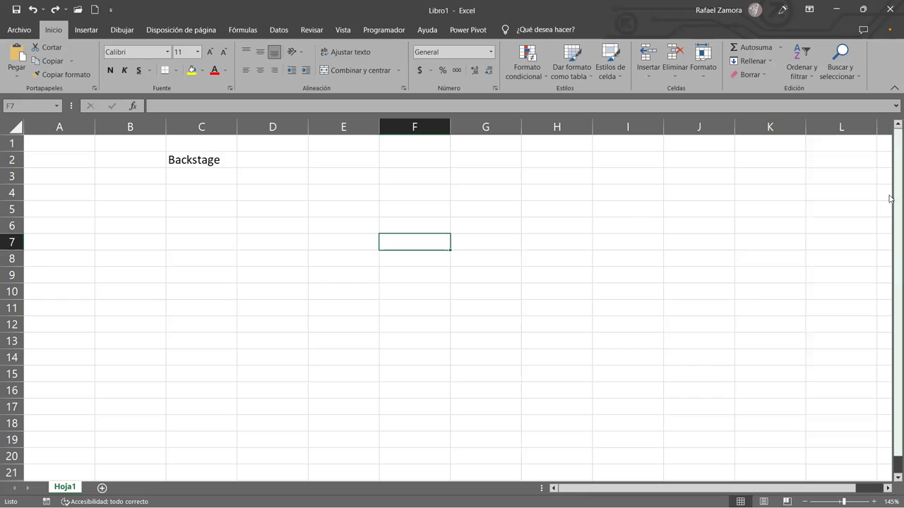
click(653, 256)
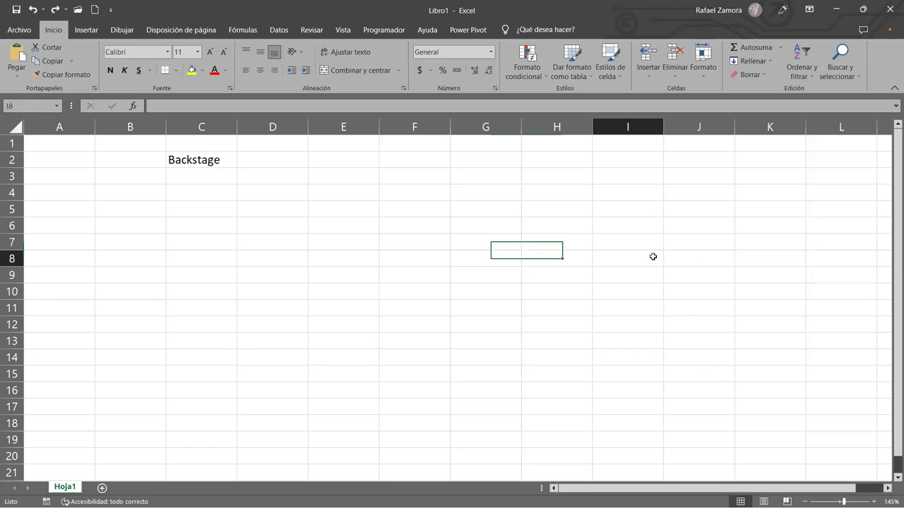
click(185, 237)
click(191, 205)
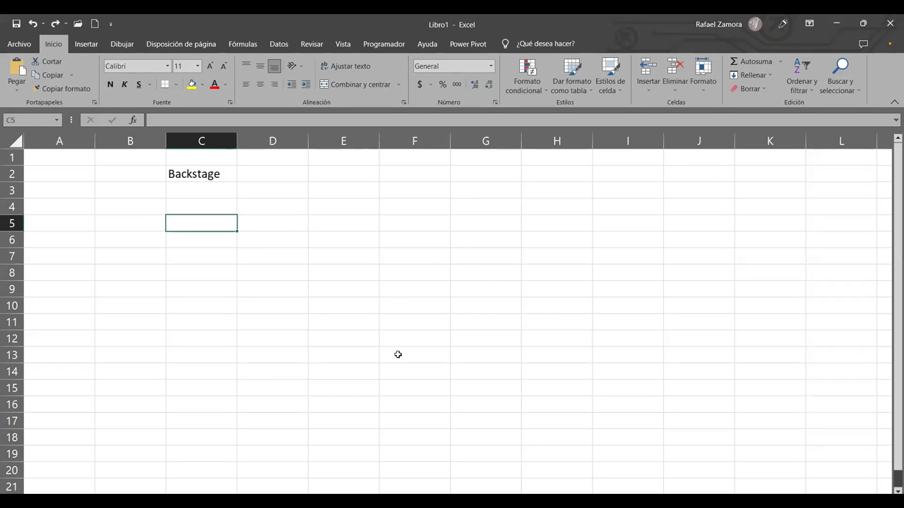
click(398, 354)
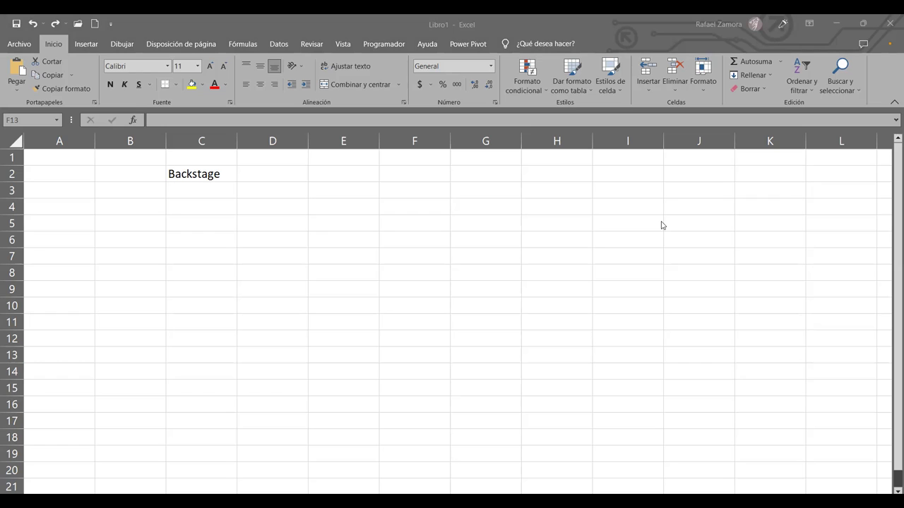
click(202, 303)
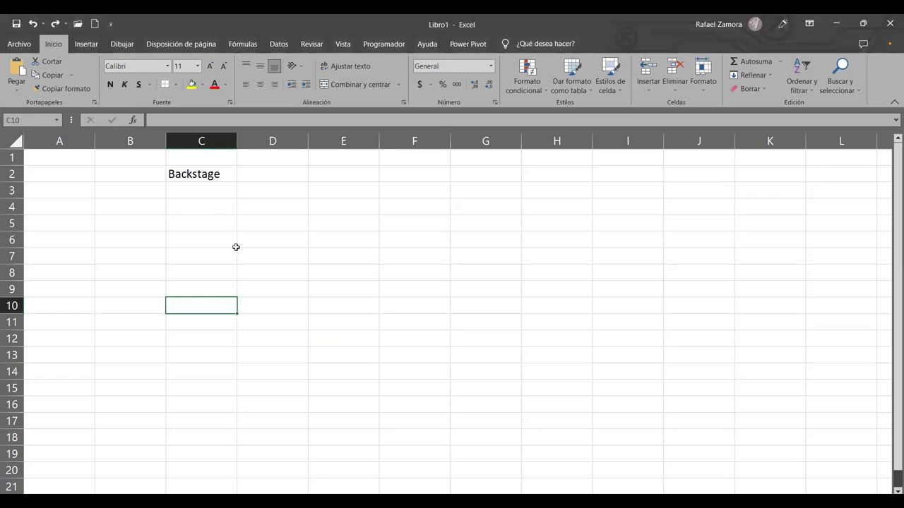
click(235, 247)
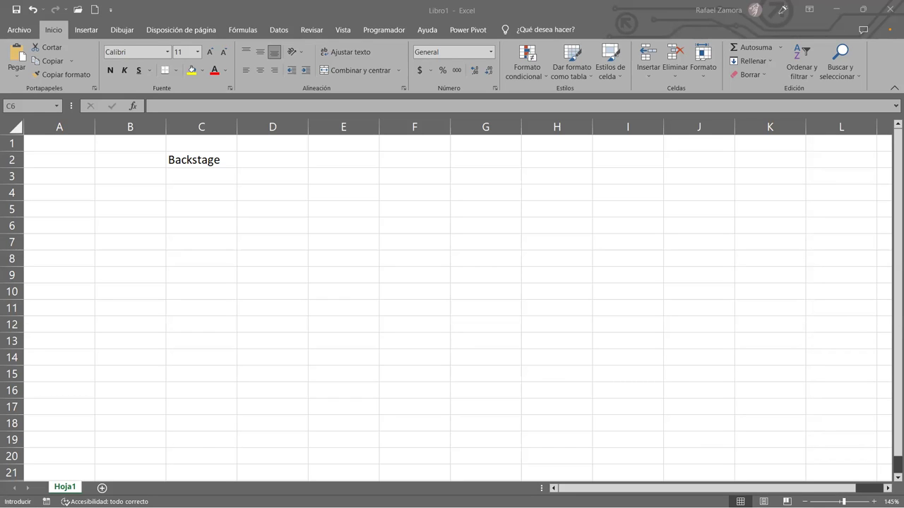
key(Escape)
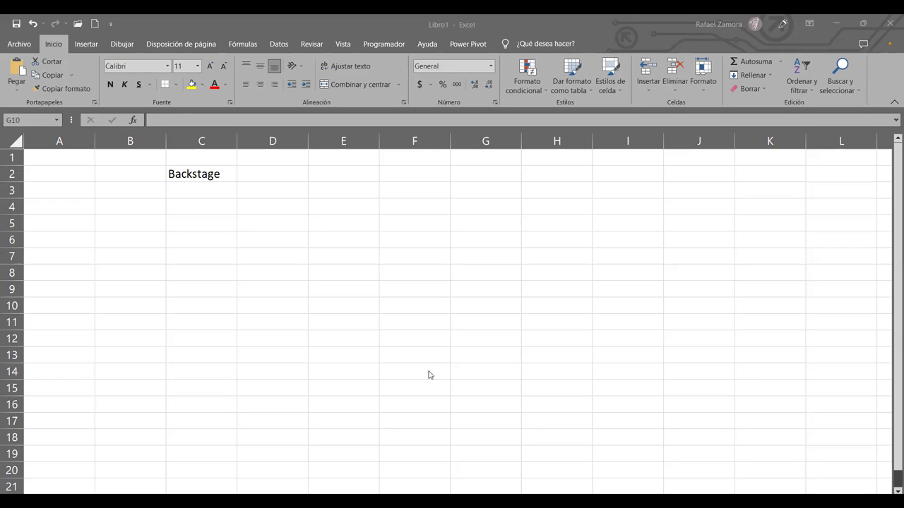
- Delete 'Backstage' from C2 and select cell A1
click(199, 182)
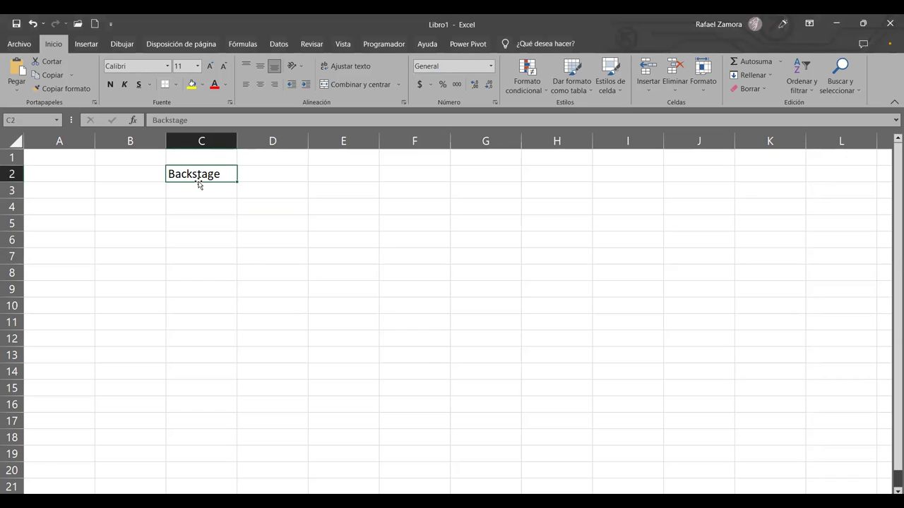
key(Delete)
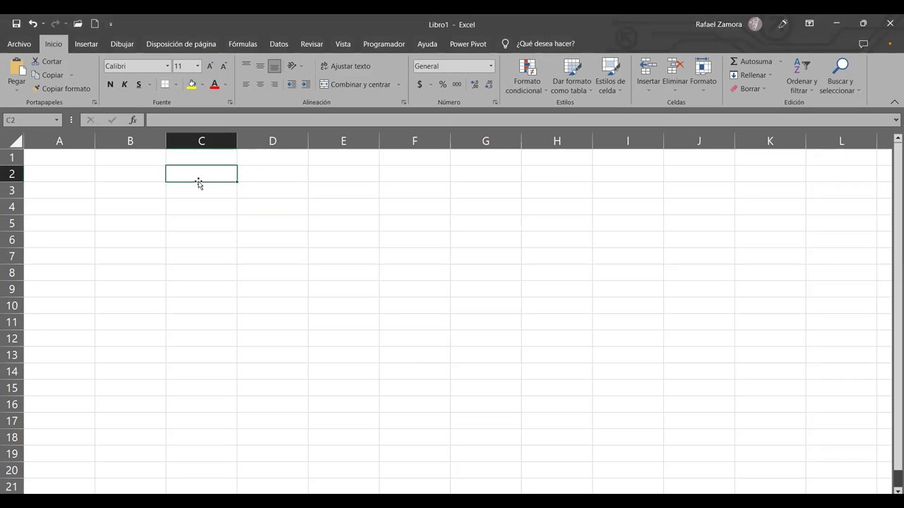
click(71, 155)
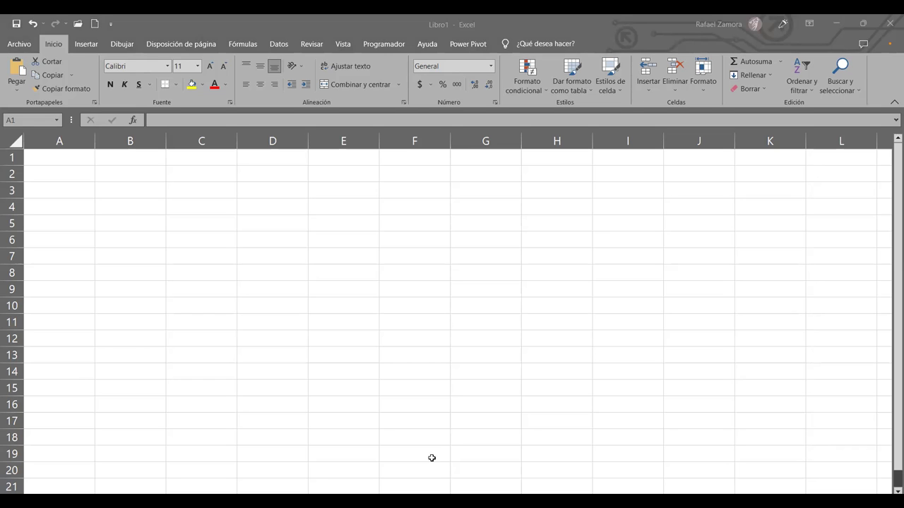
click(83, 161)
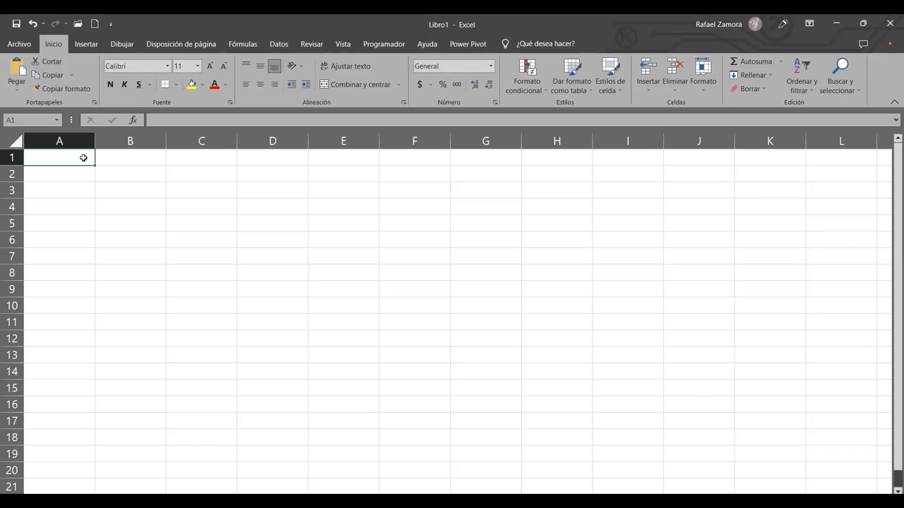
- Jump with Ctrl+Down and Ctrl+Right to the sheet's last cell, XFD1048576
key(ctrl+Down)
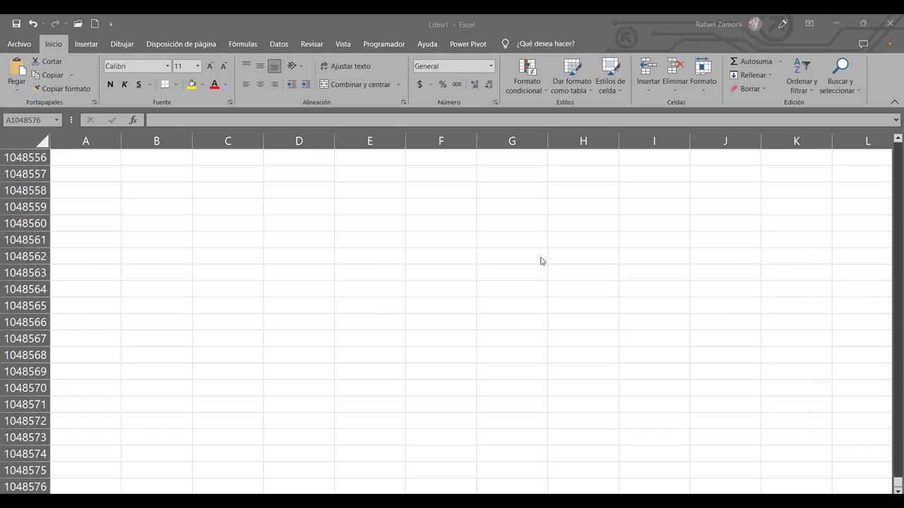
click(316, 249)
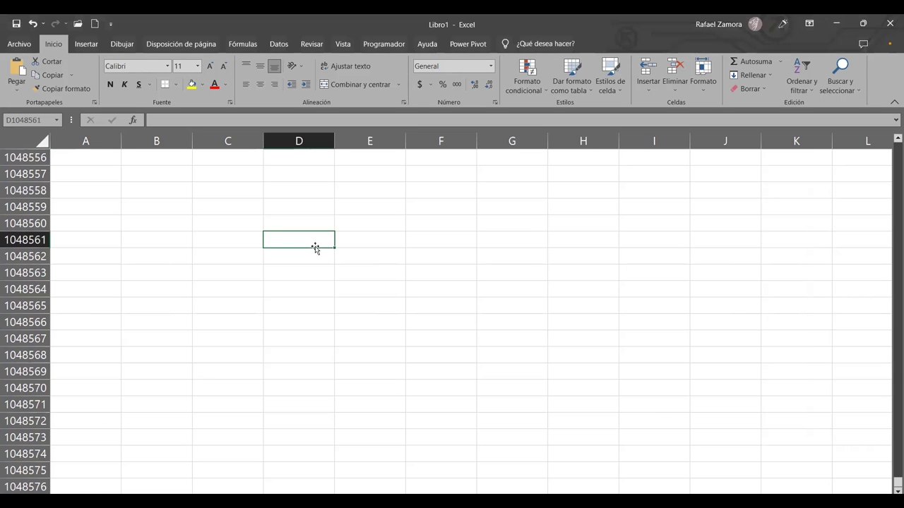
key(ctrl+Down)
key(ctrl+Right)
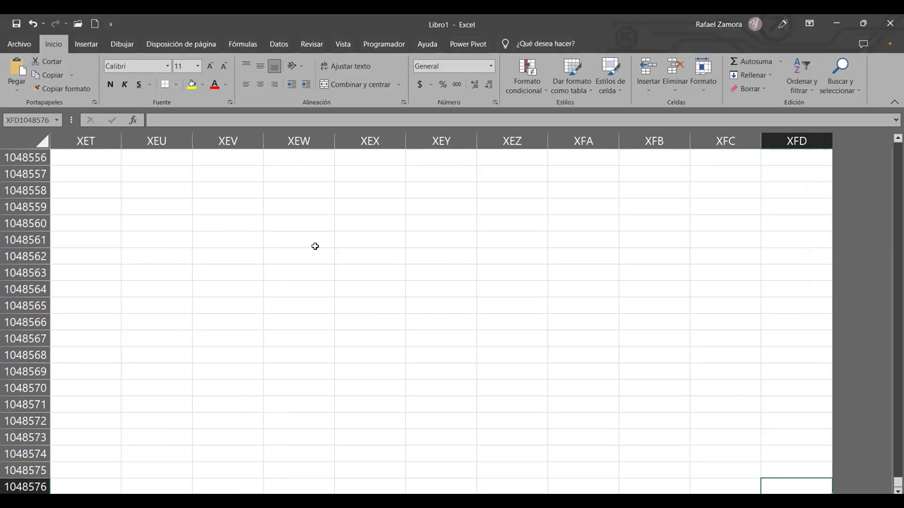
- Jump back to cell A1 with Ctrl+Home
key(ctrl+Home)
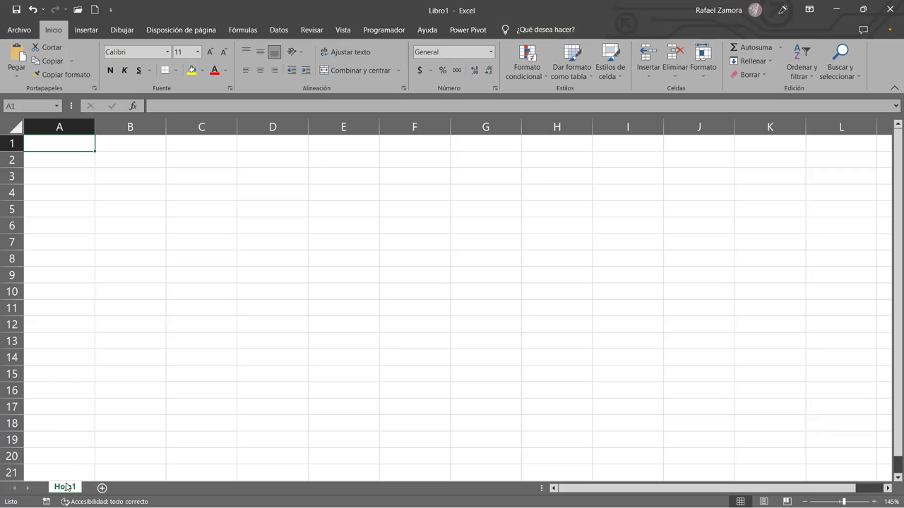
double_click(66, 487)
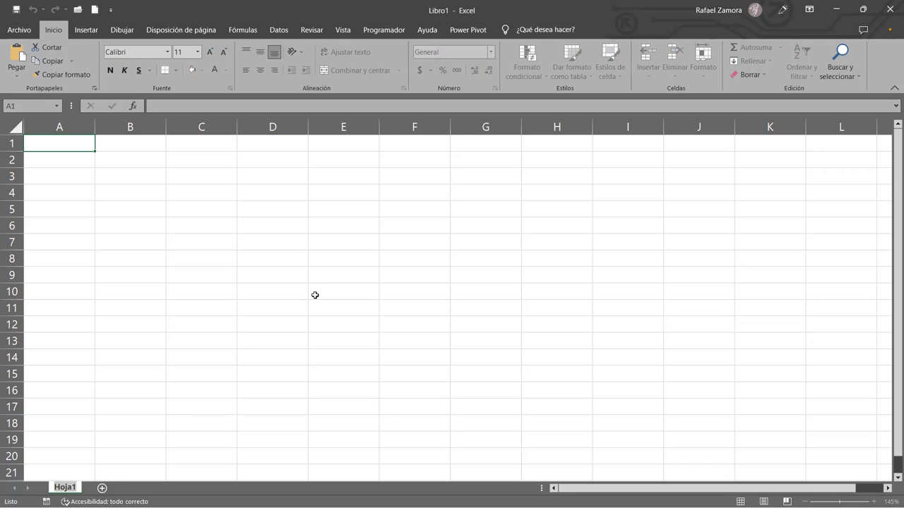
text(Combinacion teclas)
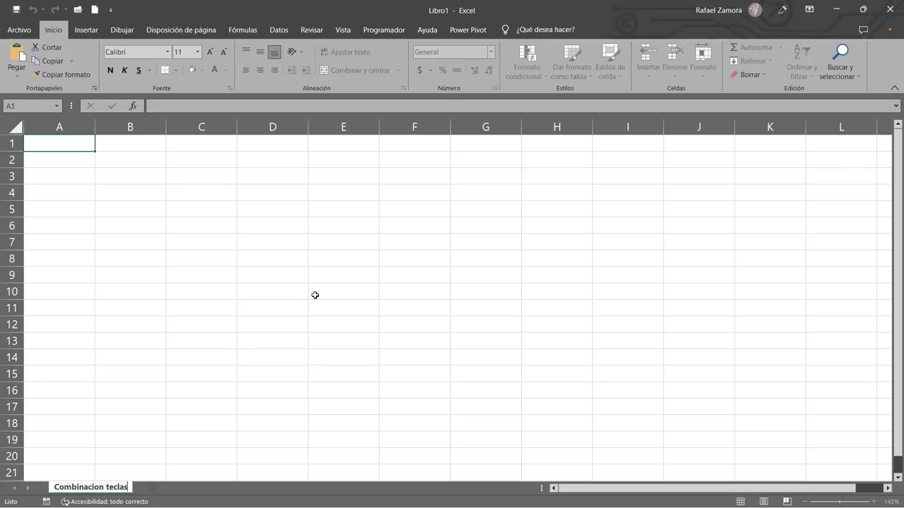
click(194, 208)
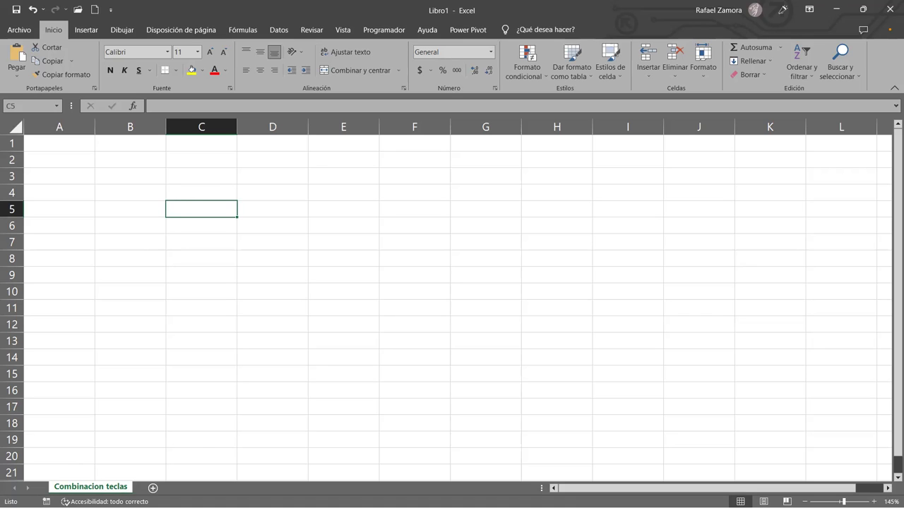
double_click(96, 487)
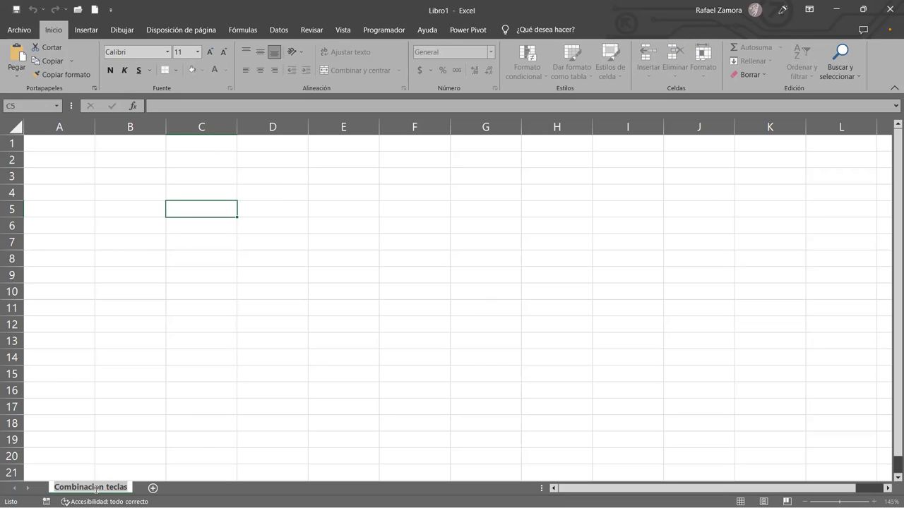
click(226, 329)
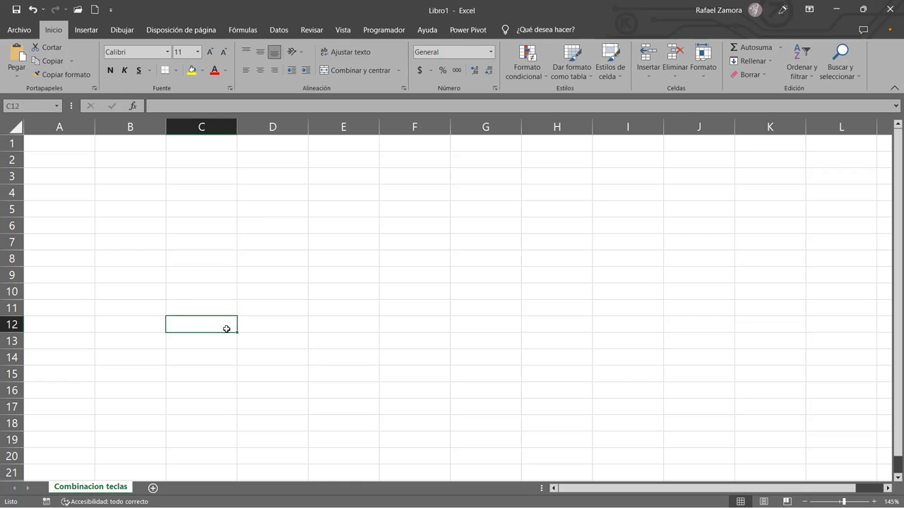
drag(422, 258, 422, 243)
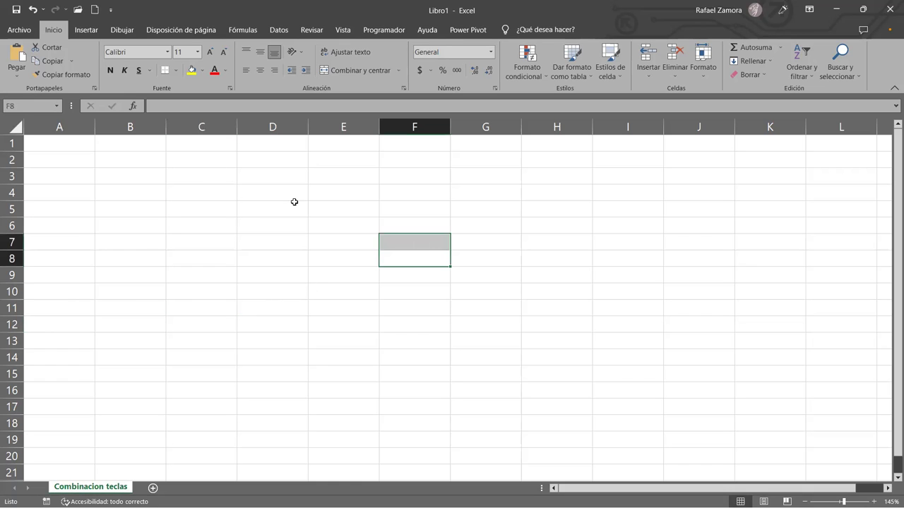
click(294, 202)
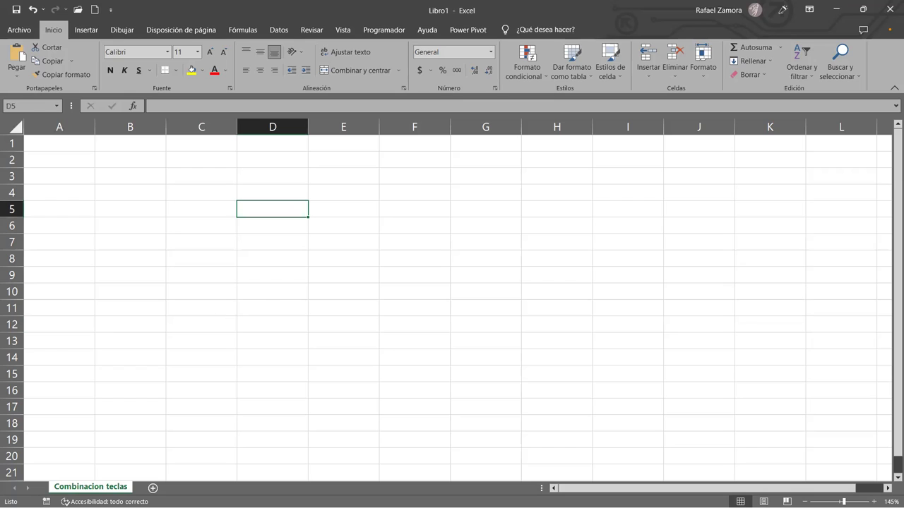
click(78, 161)
click(78, 147)
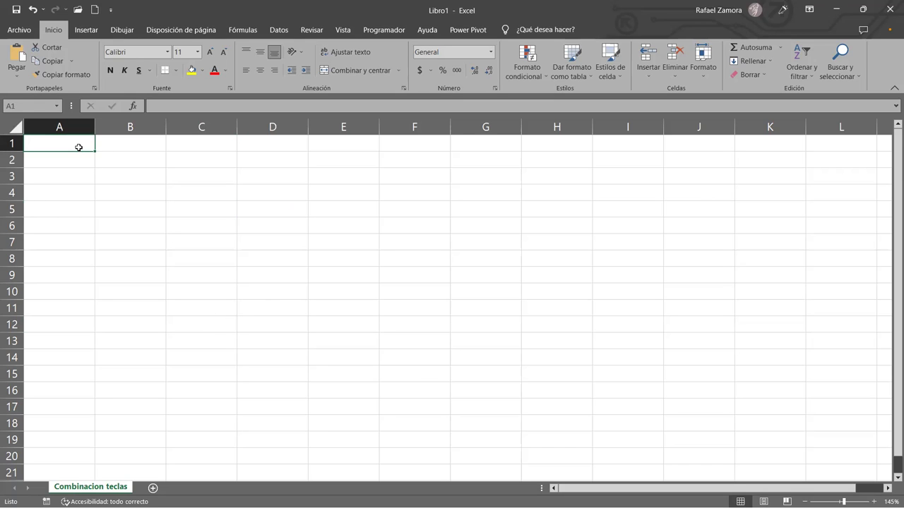
- Enter the title 'Combinación de teclas' in A1, correcting the accent typo
text(Combinaci[on de)
key(BackSpace)
key(BackSpace)
key(BackSpace)
key(BackSpace)
key(BackSpace)
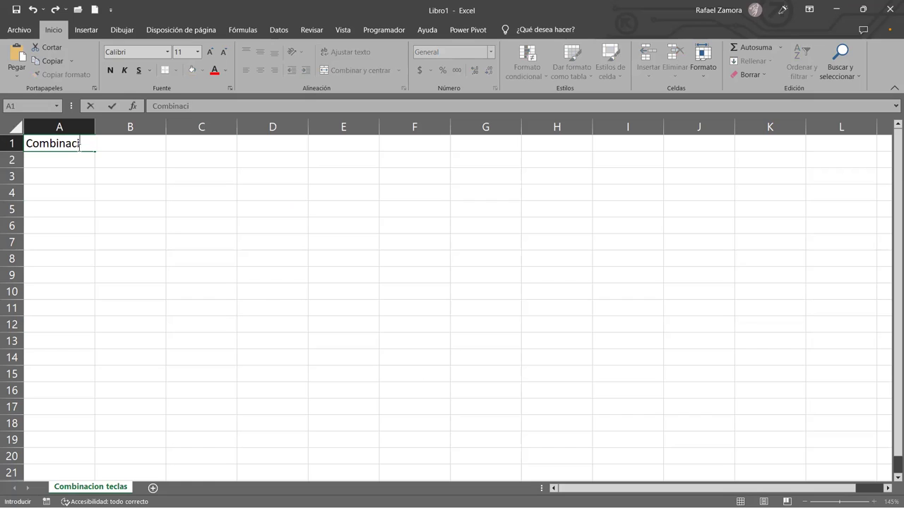
text(ón de teclas)
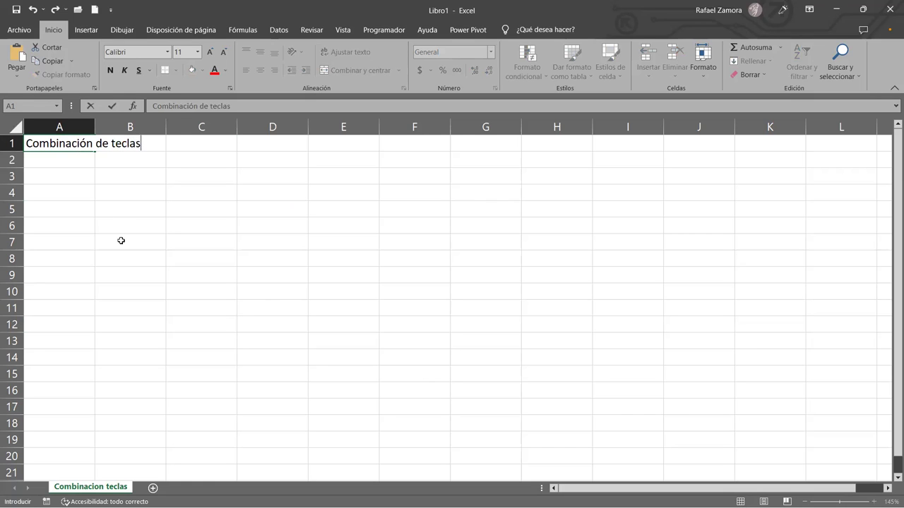
key(Return)
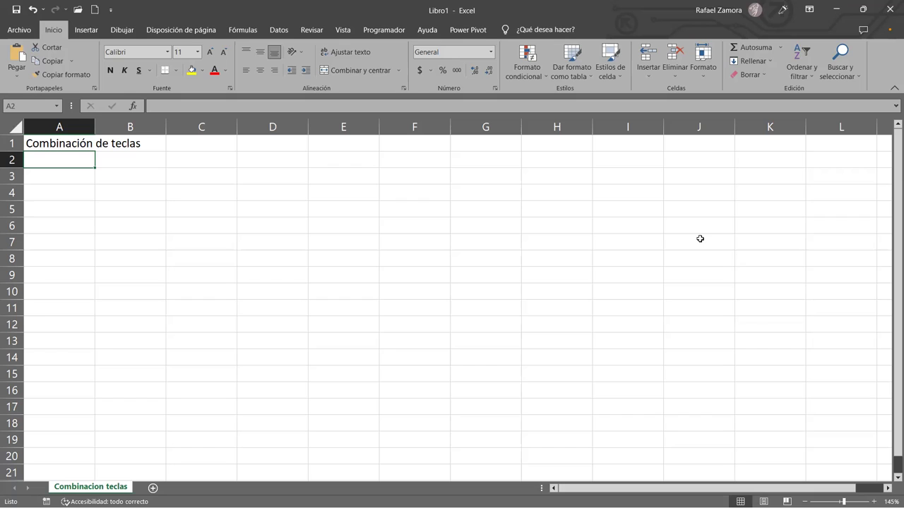
- Enter é in E1 and its code Alt. 130 in F1
click(328, 139)
text(J)
key(BackSpace)
text(é)
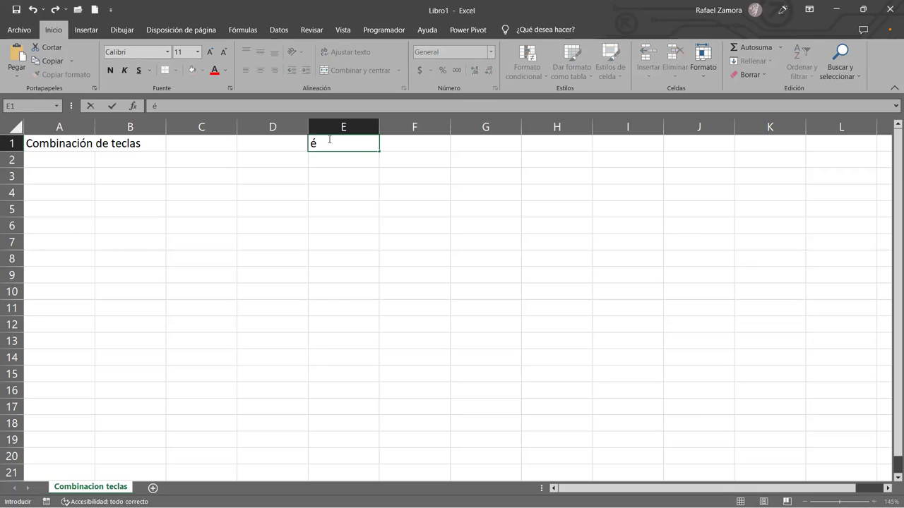
key(Tab)
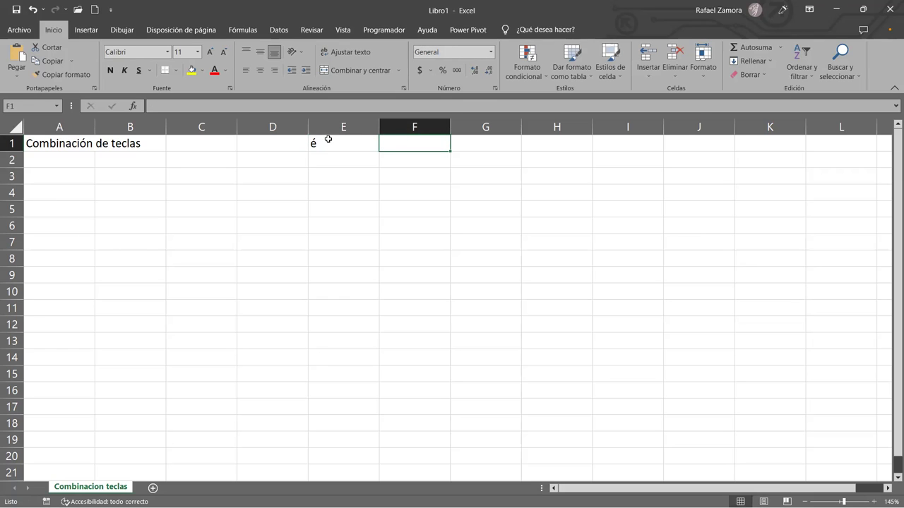
text(Alt. 130)
key(Return)
- Put á in E2 after discarding the é, ä and â attempts
key(Left)
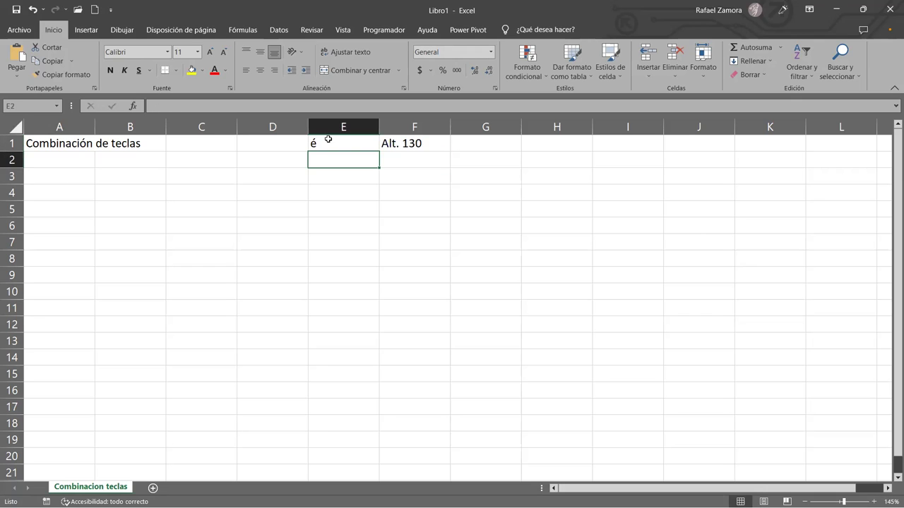
text(é)
key(BackSpace)
text(ä)
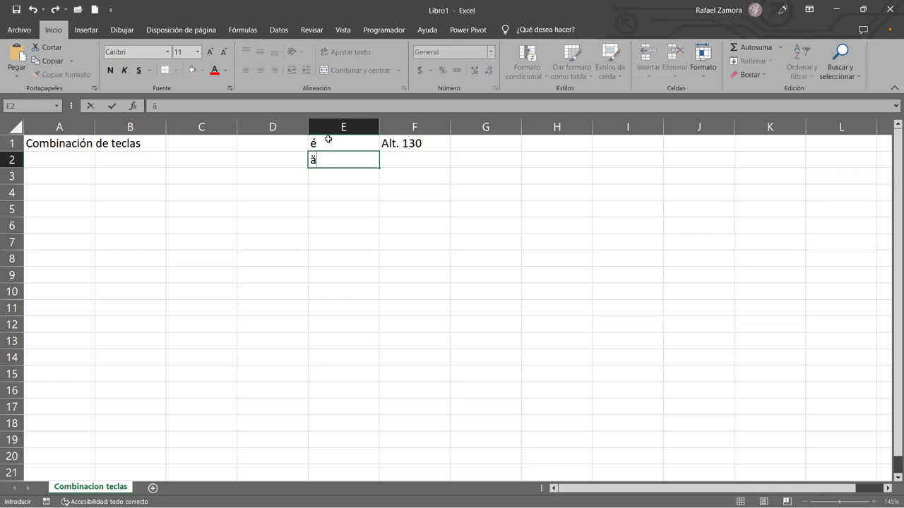
key(BackSpace)
text(â)
key(BackSpace)
text(á)
key(Tab)
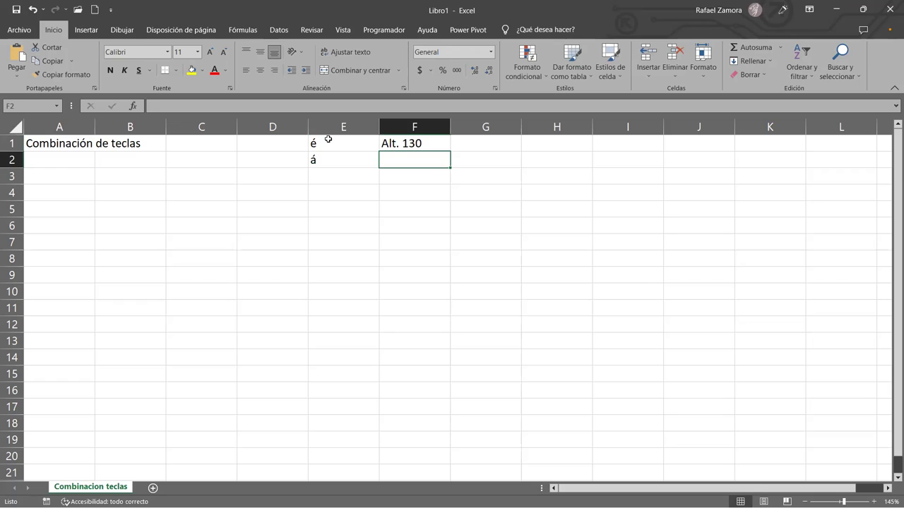
- Enter Alt. 160 in F2 by correcting the autocompleted Alt. 130
text(A)
key(Return)
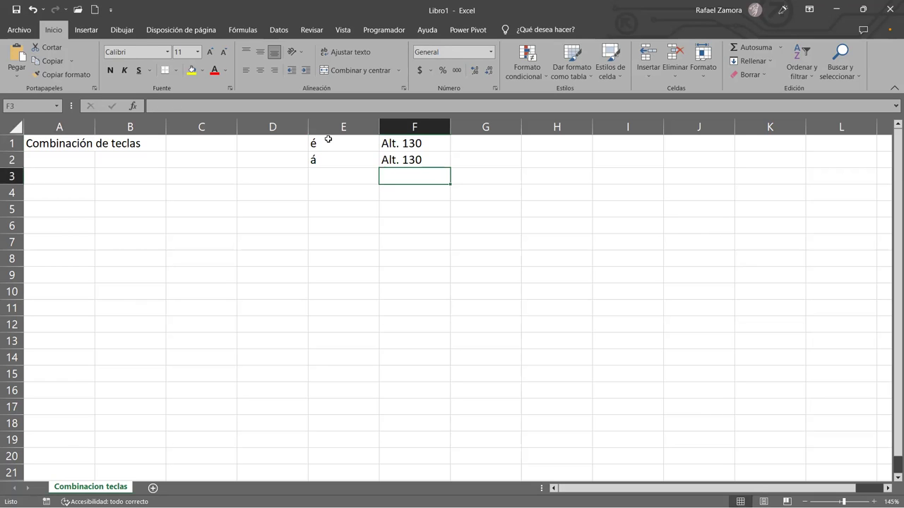
key(Up)
key(Up)
double_click(418, 159)
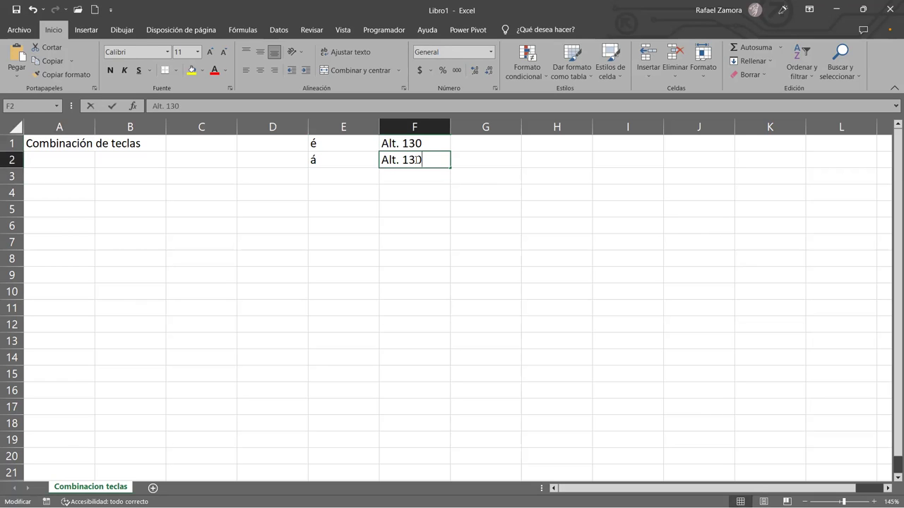
drag(411, 159, 416, 159)
text(6)
key(Return)
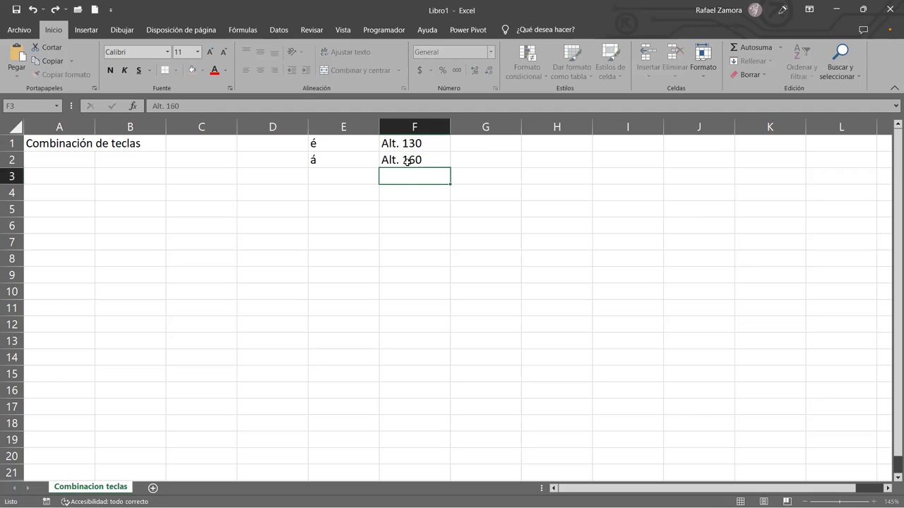
click(349, 176)
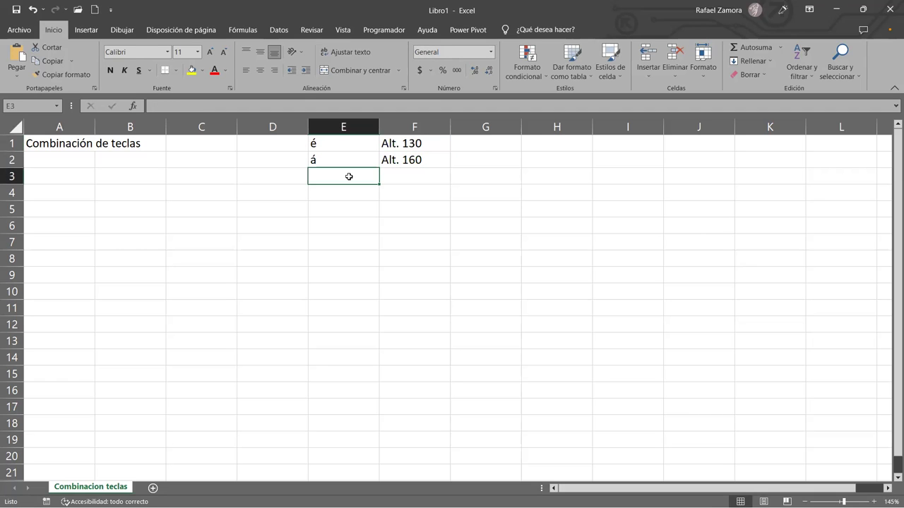
- Enter í in E3 and set F3 to Alt. 161 by copying and editing Alt. 160
text(í)
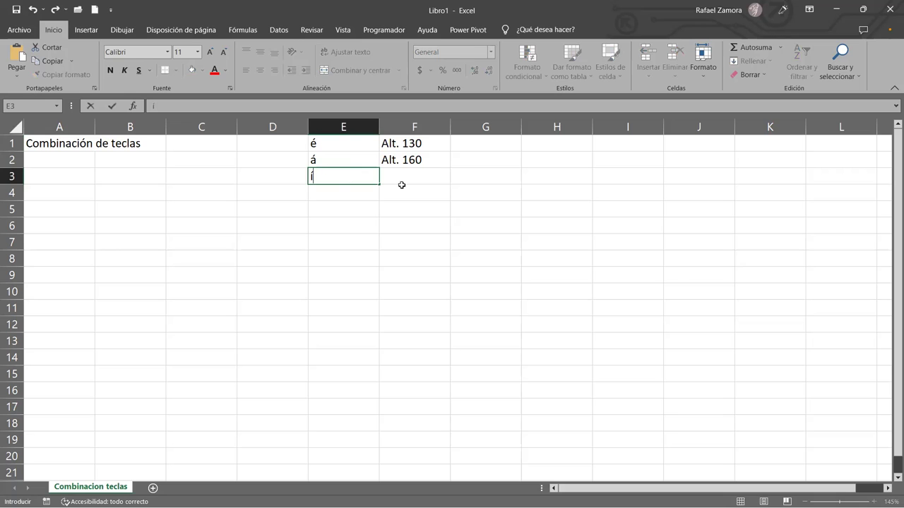
click(413, 163)
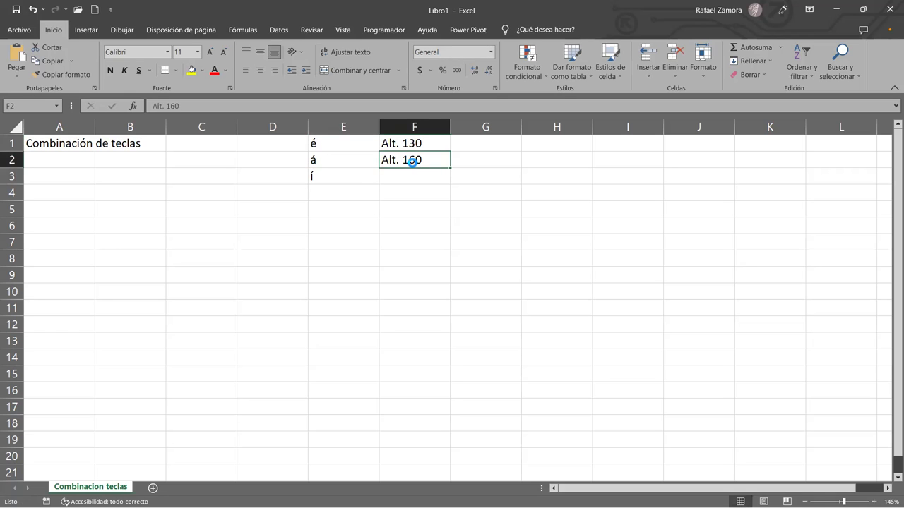
key(ctrl+c)
click(421, 180)
key(ctrl+v)
key(F2)
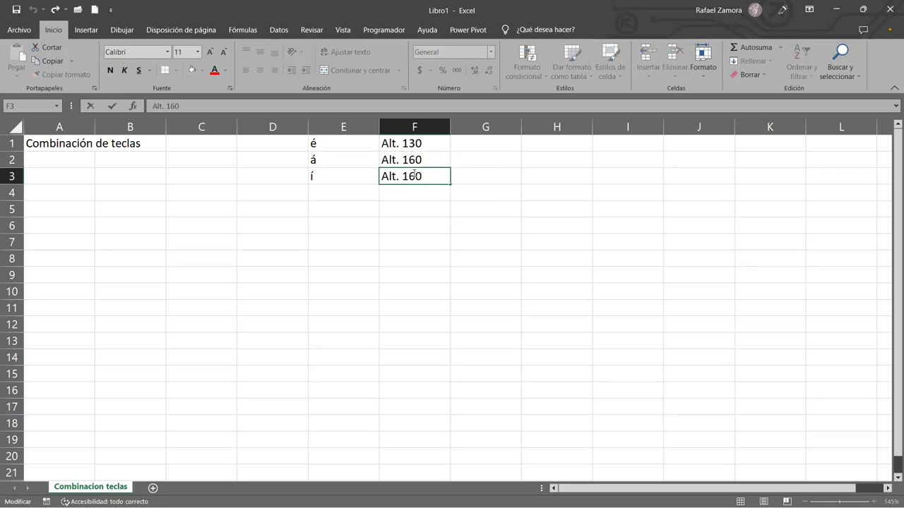
drag(423, 177, 428, 174)
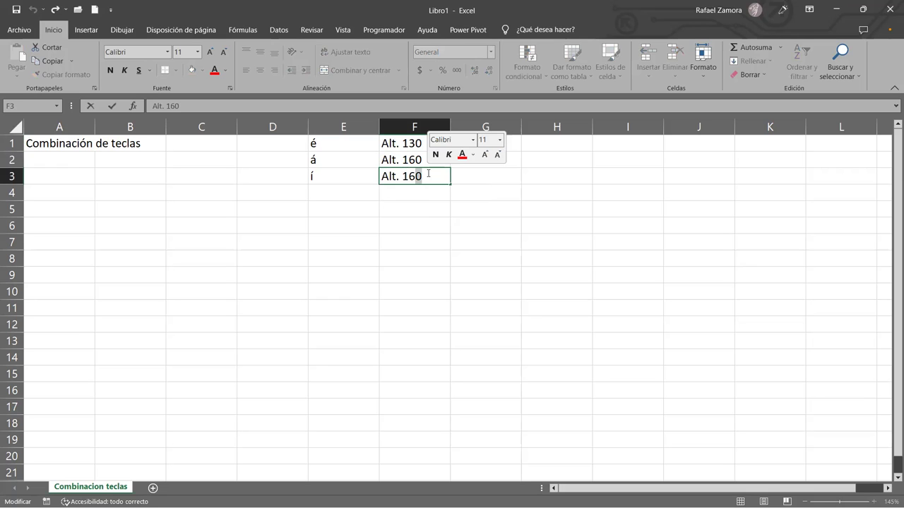
text(1)
key(Return)
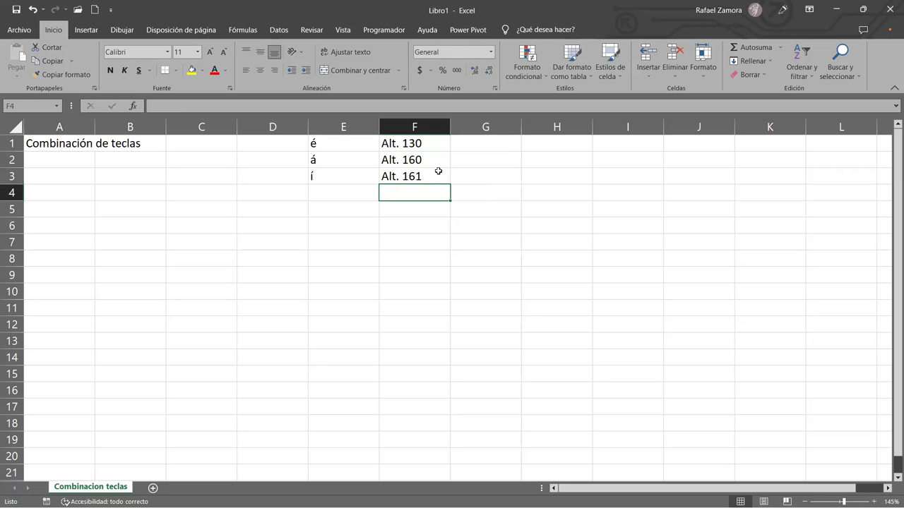
- Type test accented characters 'éäéääóú' into F4
text(ä|)
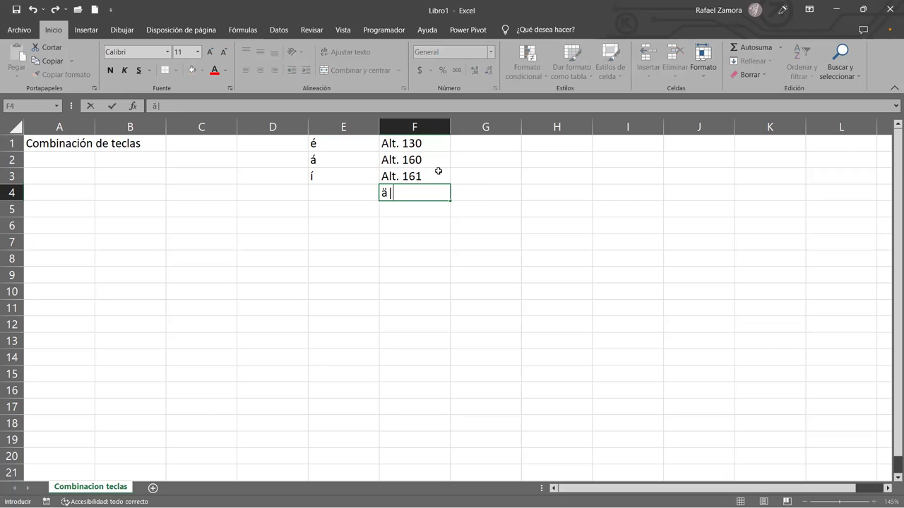
key(Escape)
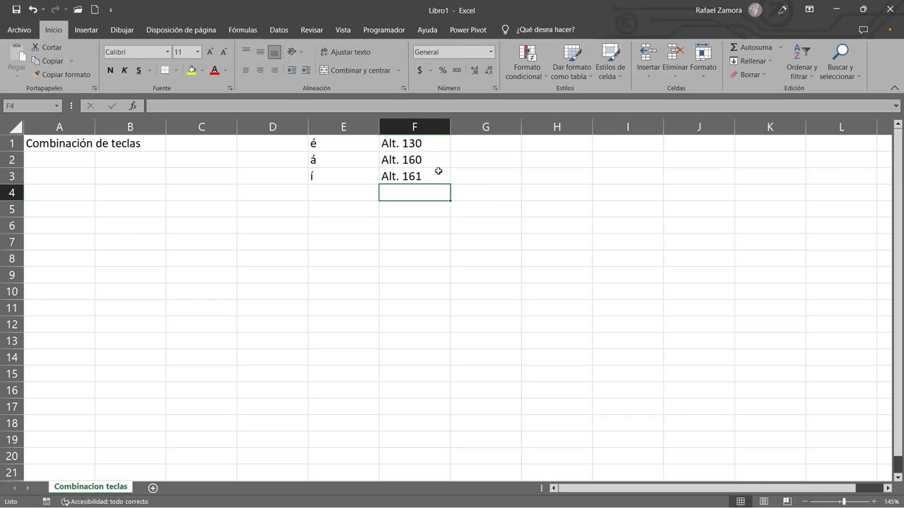
text(é)
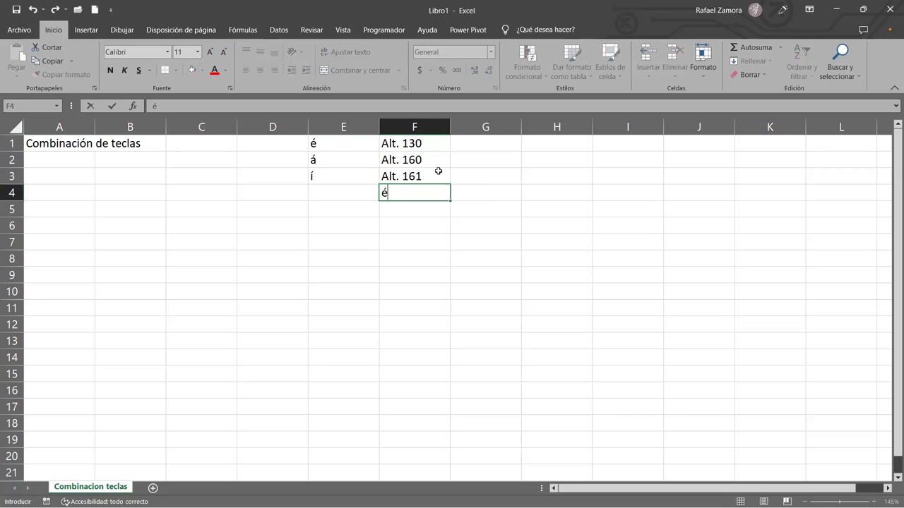
text(äé)
text(ääóú)
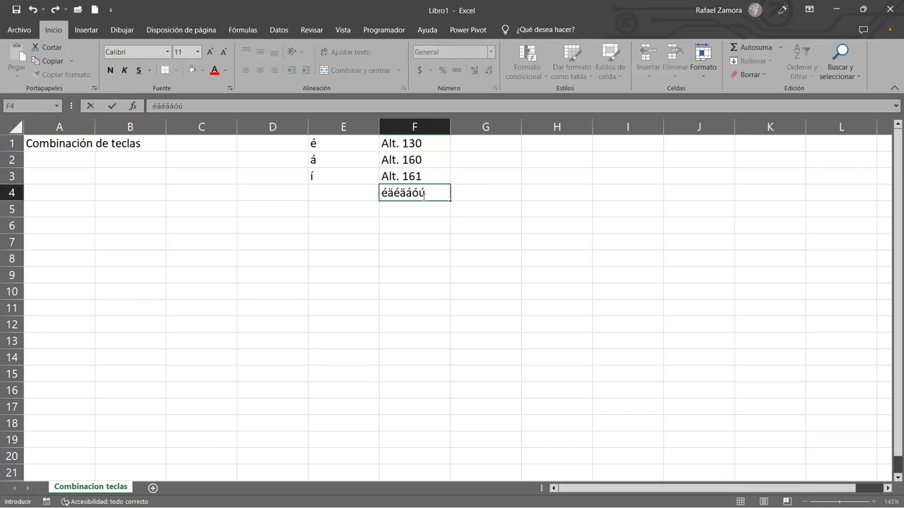
- Leave the F4 test and type ú into cell E4
click(331, 193)
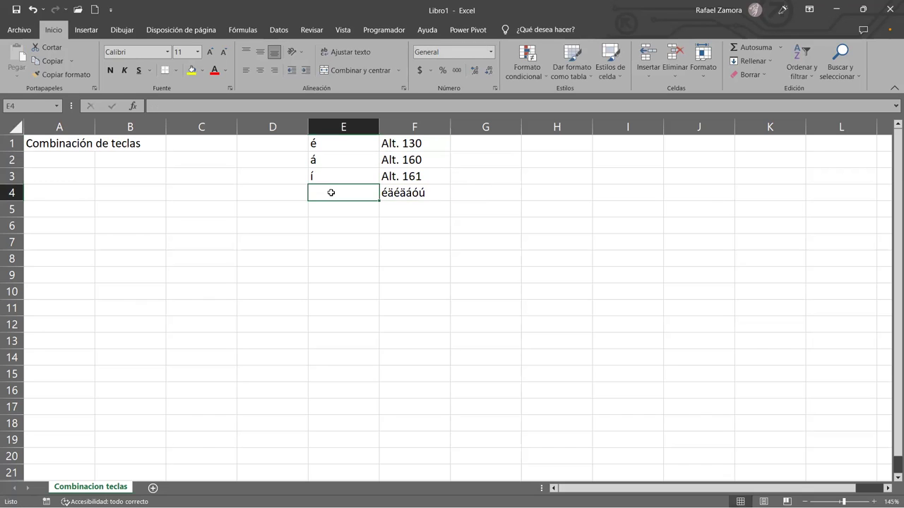
key(BackSpace)
text(ú)
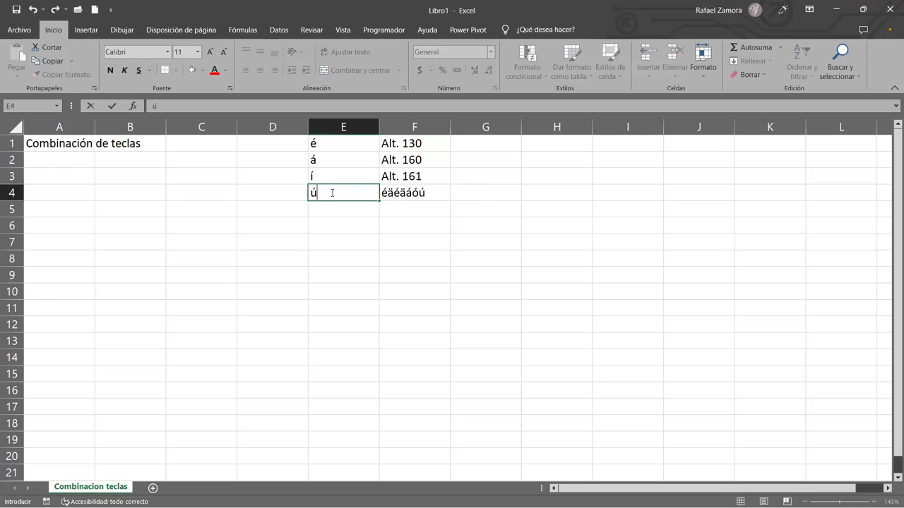
click(429, 194)
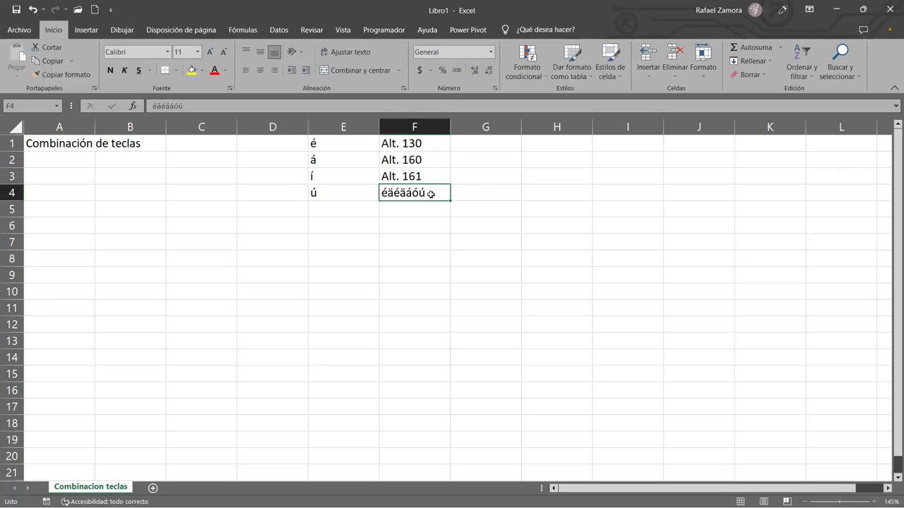
- Copy Alt. 161 into F4, change it to Alt. 163, and re-enter ú in E4
click(423, 173)
key(ctrl+c)
click(421, 193)
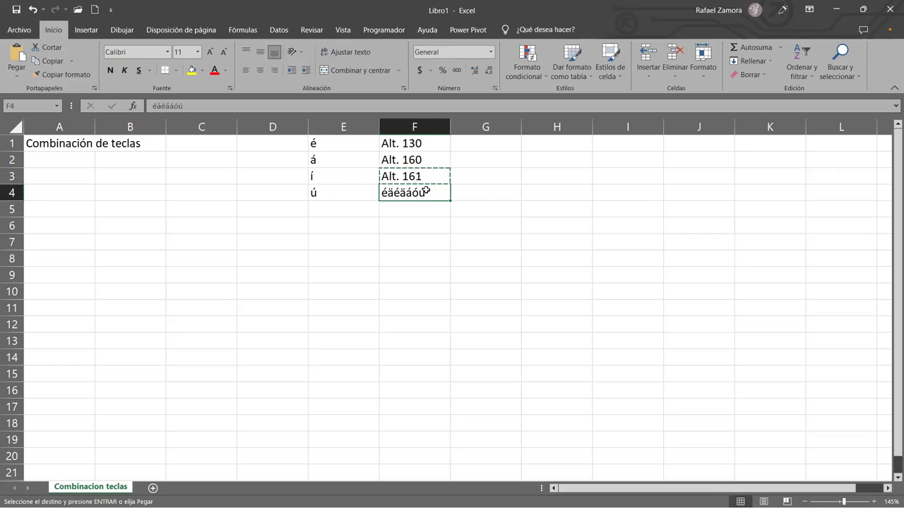
key(ctrl+v)
double_click(419, 193)
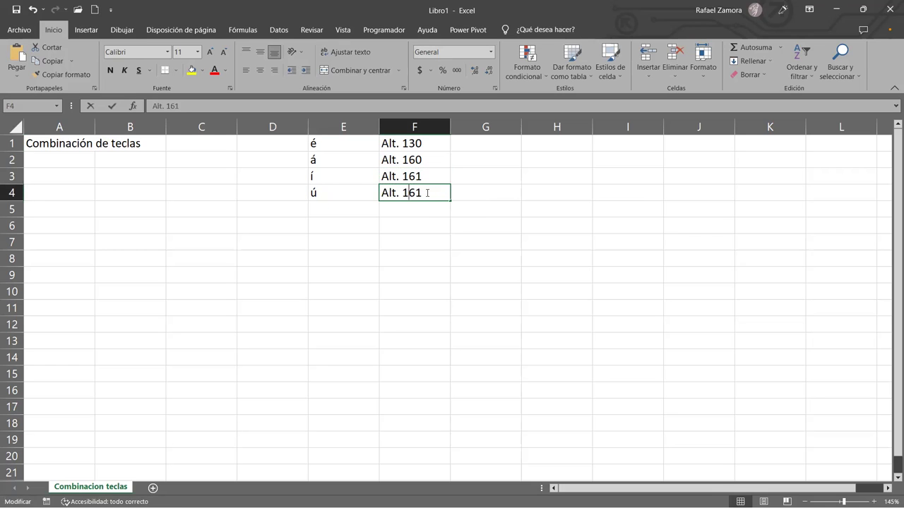
key(BackSpace)
text(3)
click(415, 225)
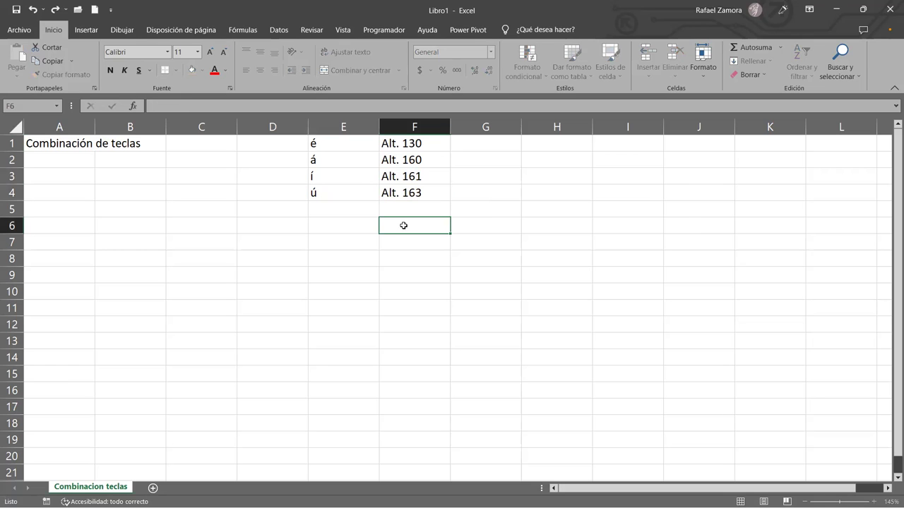
click(364, 199)
text(ú)
key(Return)
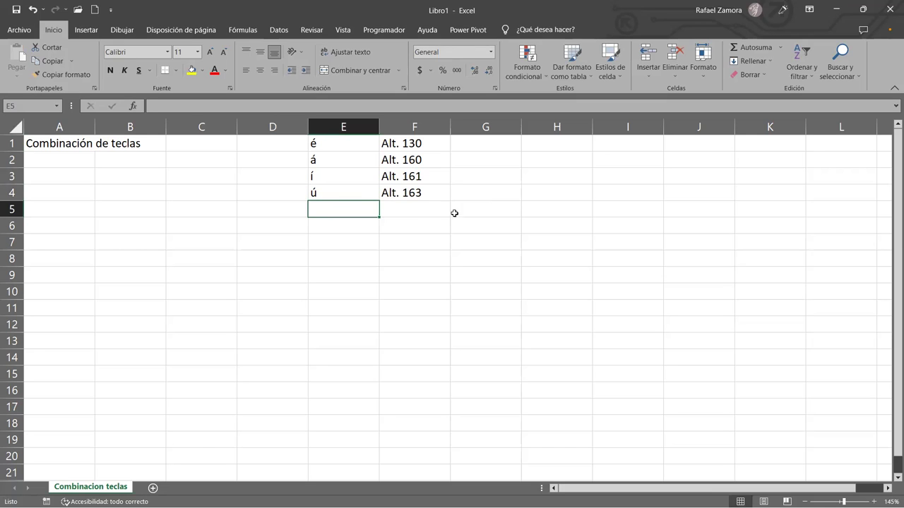
- Enter ó in E5 and set F5 to Alt. 162 by copying and editing F4's code
text(ó)
click(412, 209)
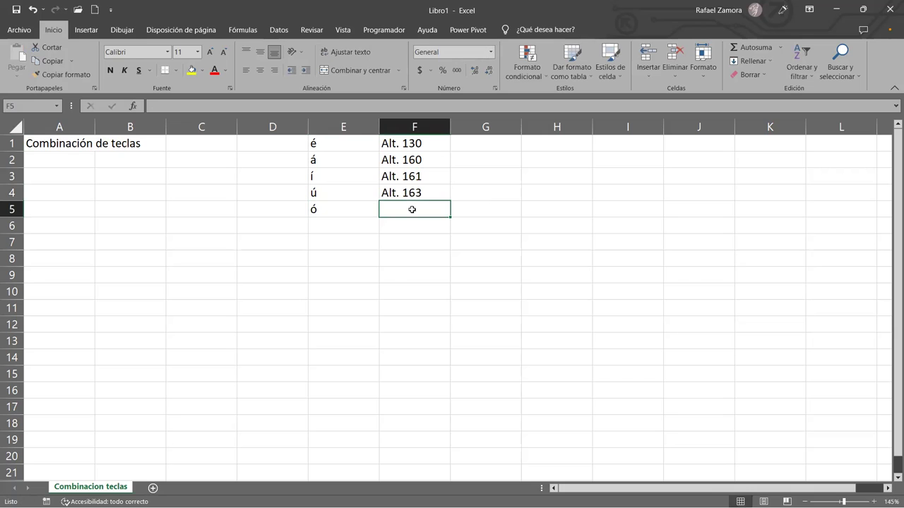
click(418, 195)
key(ctrl+c)
click(408, 209)
key(ctrl+v)
double_click(416, 208)
drag(416, 209, 423, 210)
text(2)
key(Return)
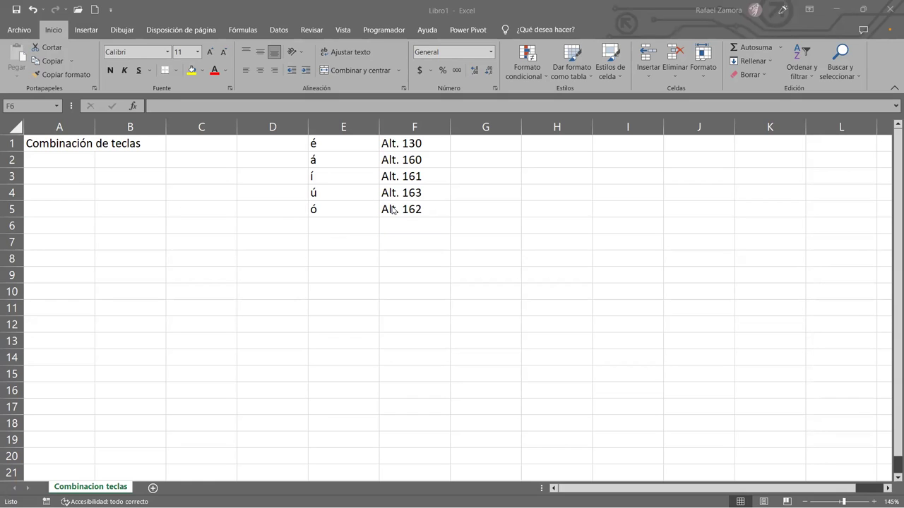
- Paste a ~ into H3, then enter Ctrl. + C in A2, removing a stray 0
click(530, 174)
key(ctrl+v)
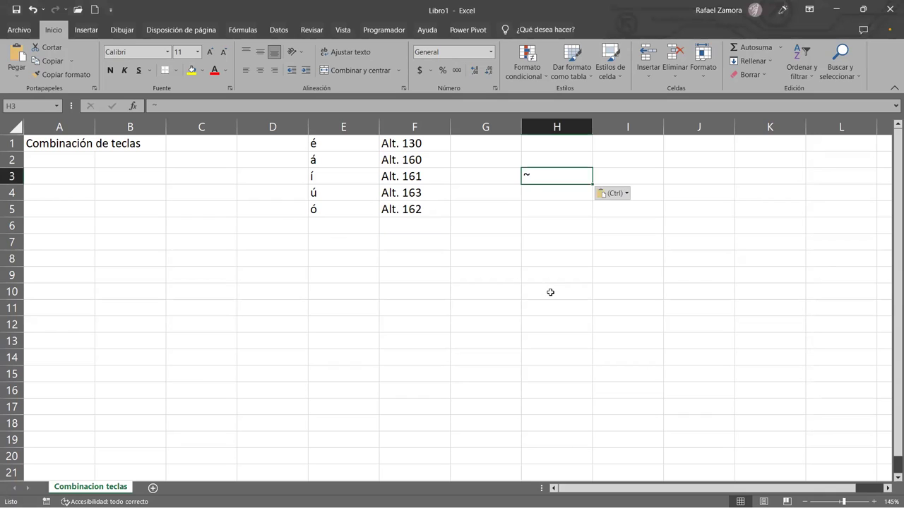
click(78, 158)
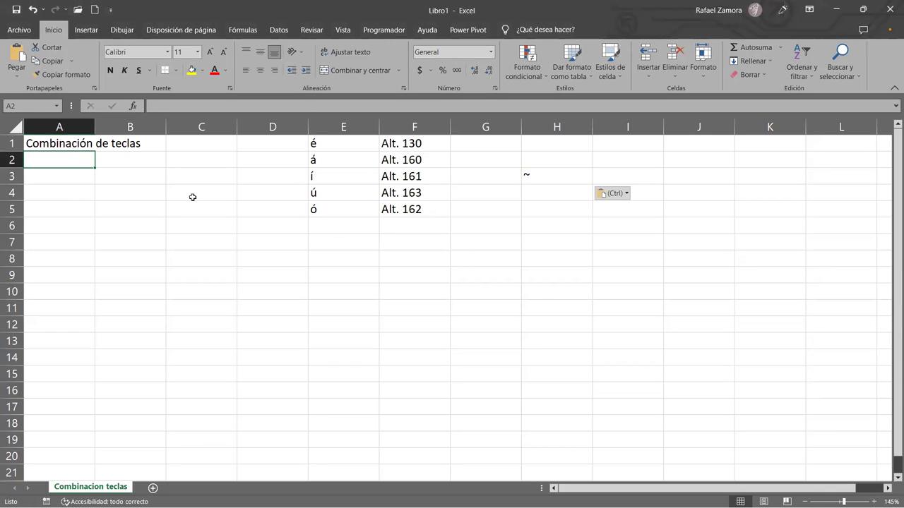
text(Ctrl. + )
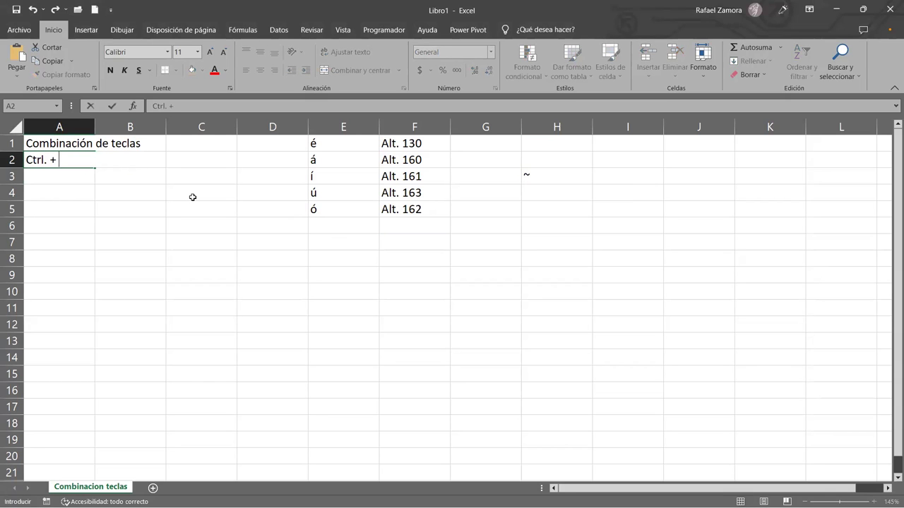
text(C0)
key(Tab)
key(Left)
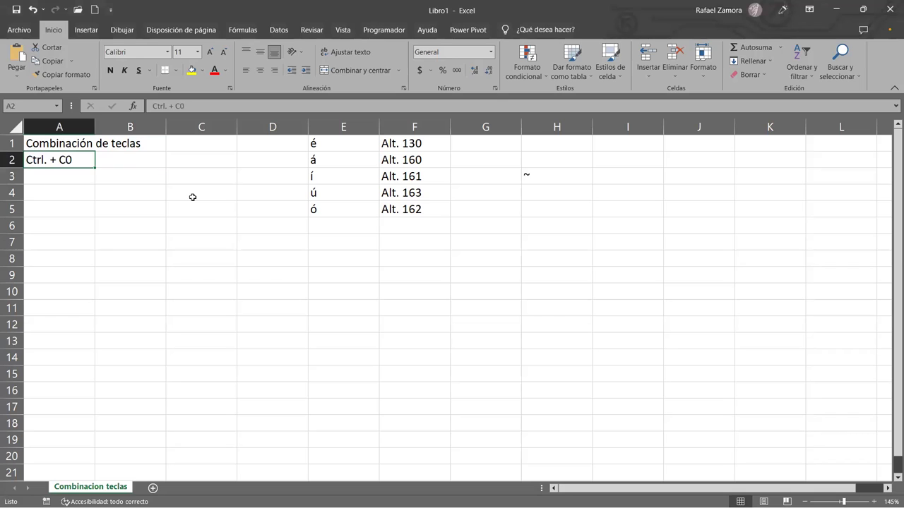
double_click(83, 163)
key(BackSpace)
key(Return)
- Enter the description Copiar in B2 and return to A2
key(Tab)
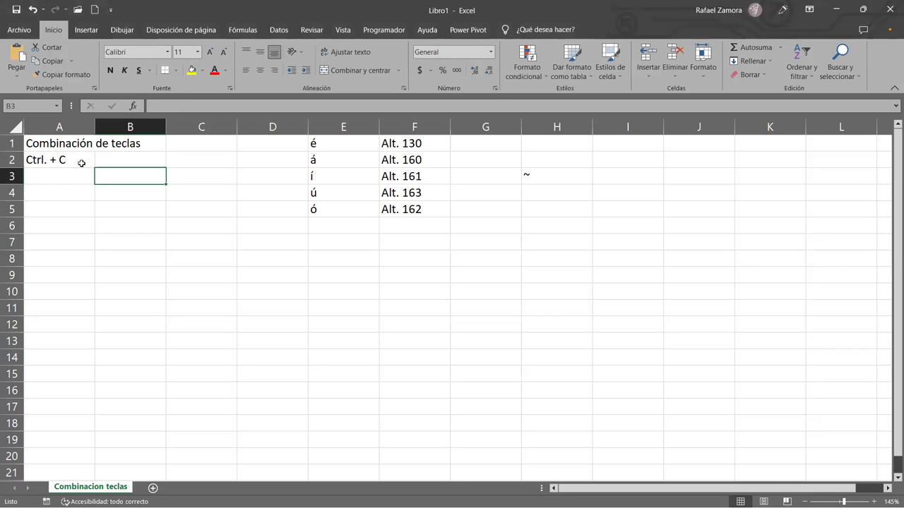
key(Up)
text(Copiar)
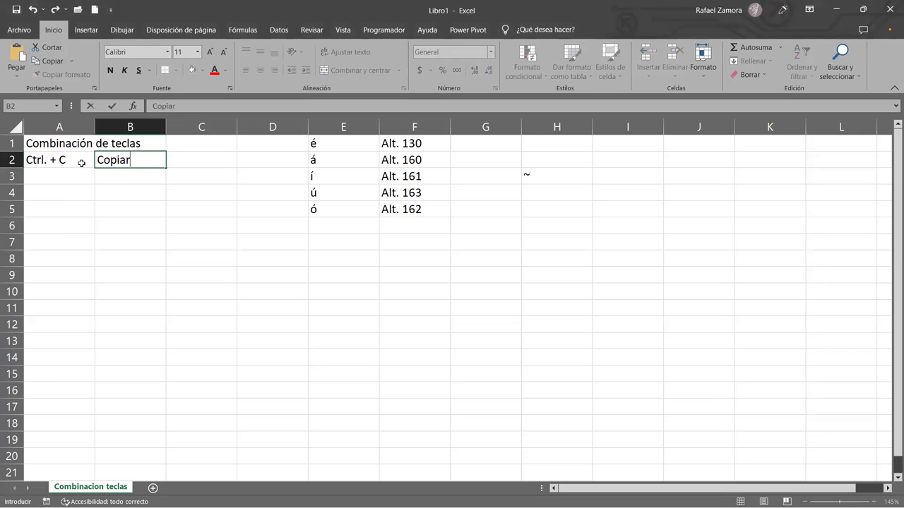
key(Return)
key(Left)
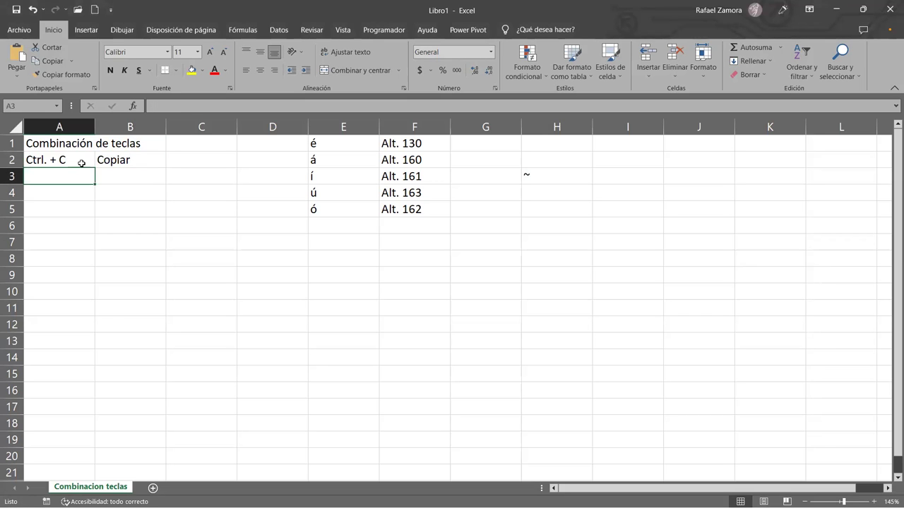
click(81, 164)
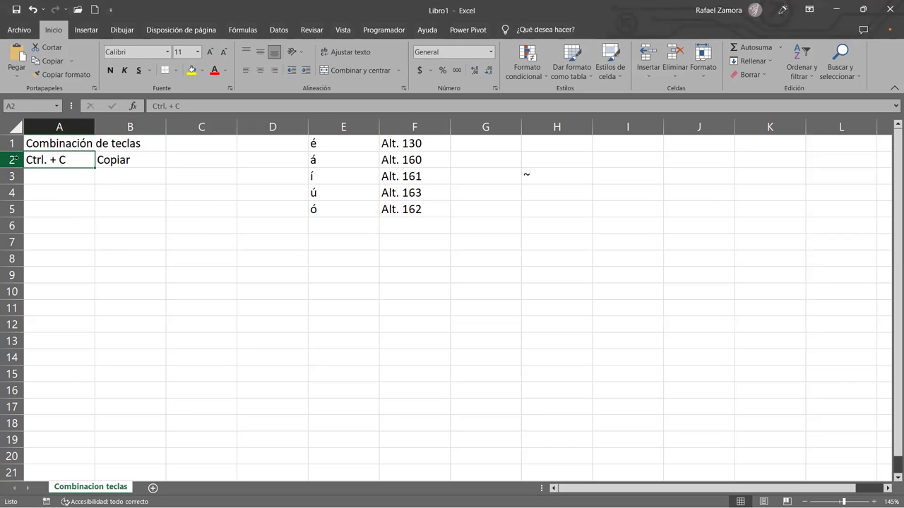
- Enter Ctrl. + V in A3 by editing the autocompleted Ctrl. + C, and Pegar in B3
click(57, 177)
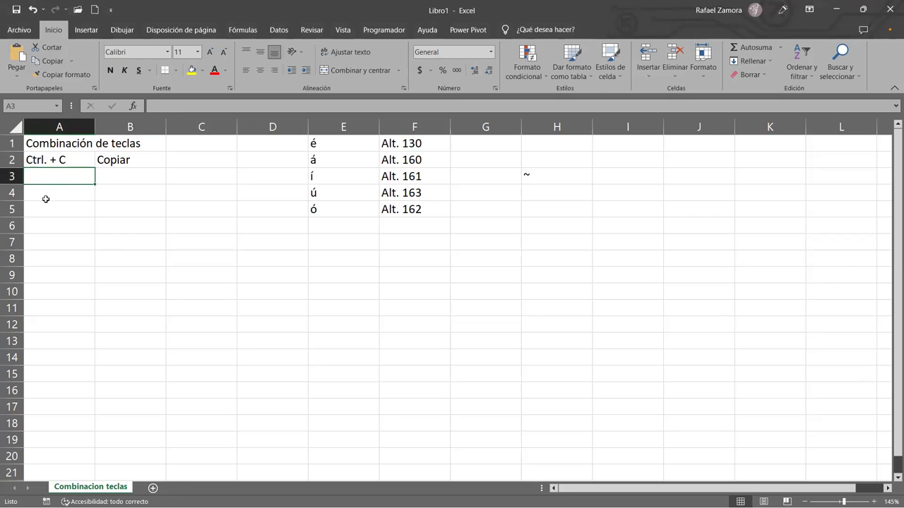
text(c)
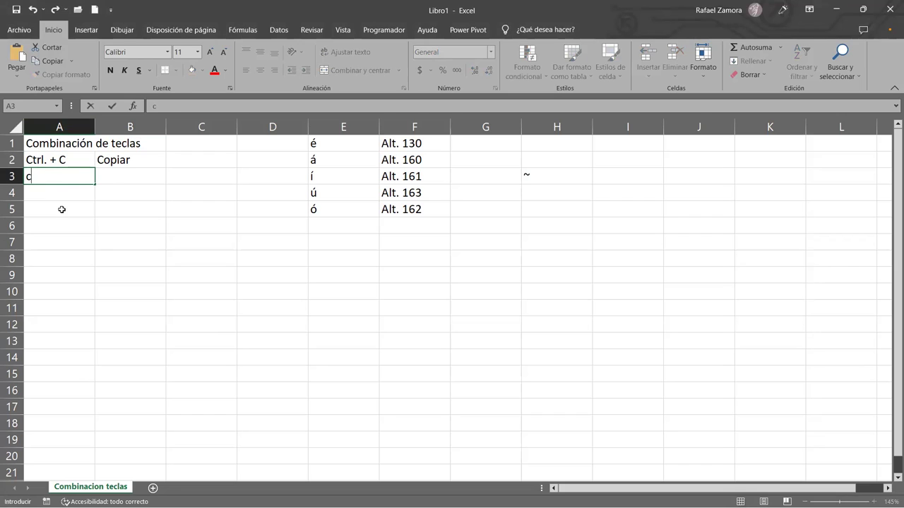
text(trl. + C)
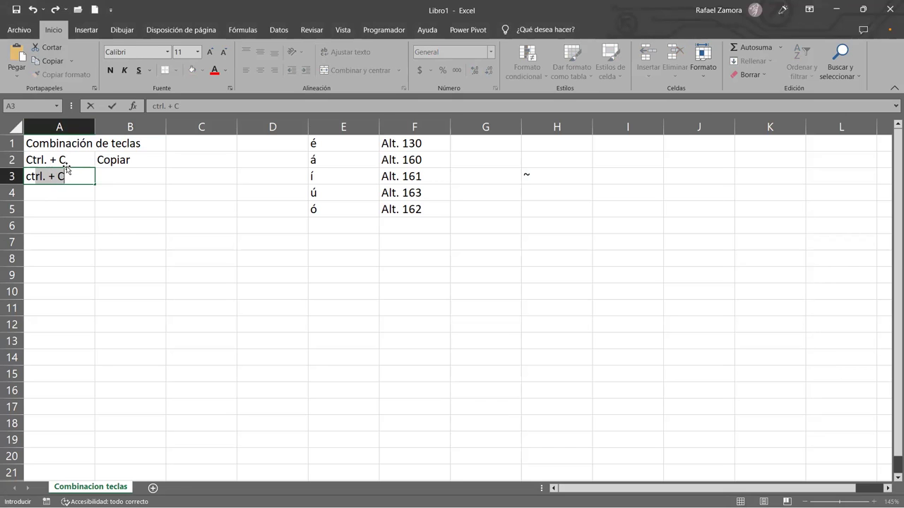
key(Return)
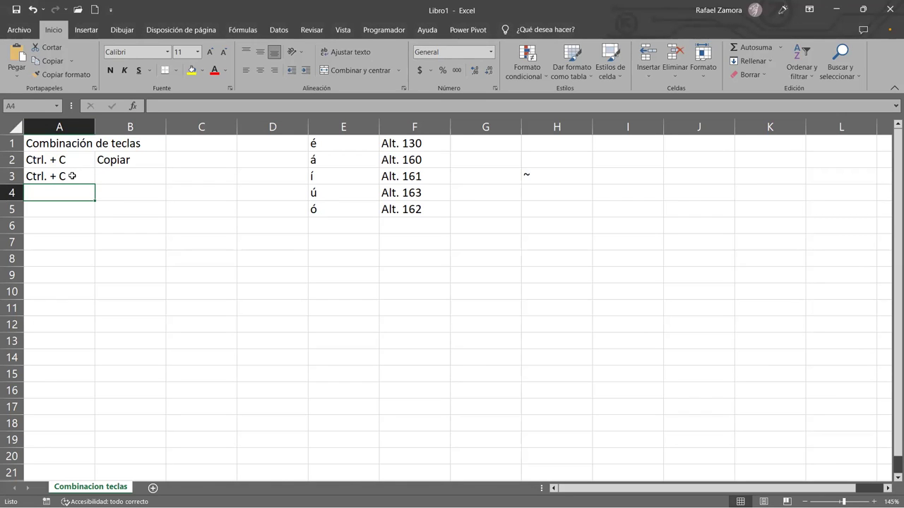
double_click(72, 176)
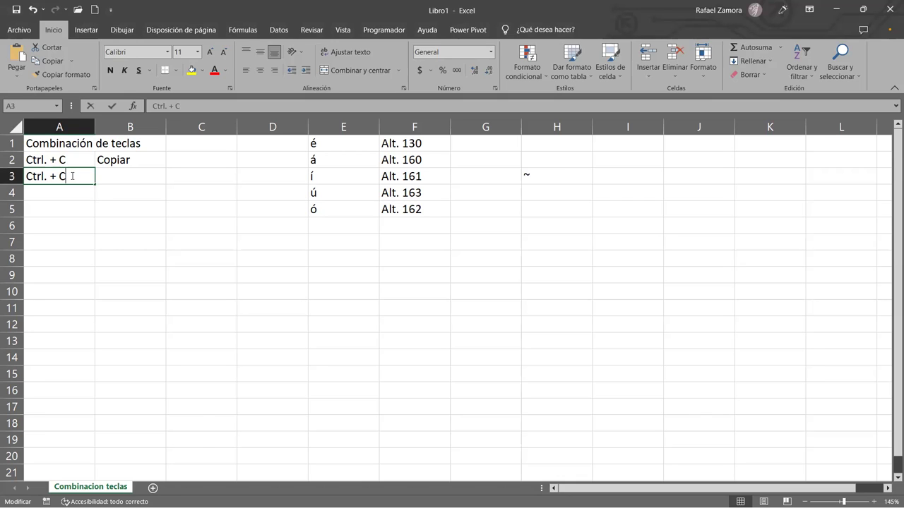
key(BackSpace)
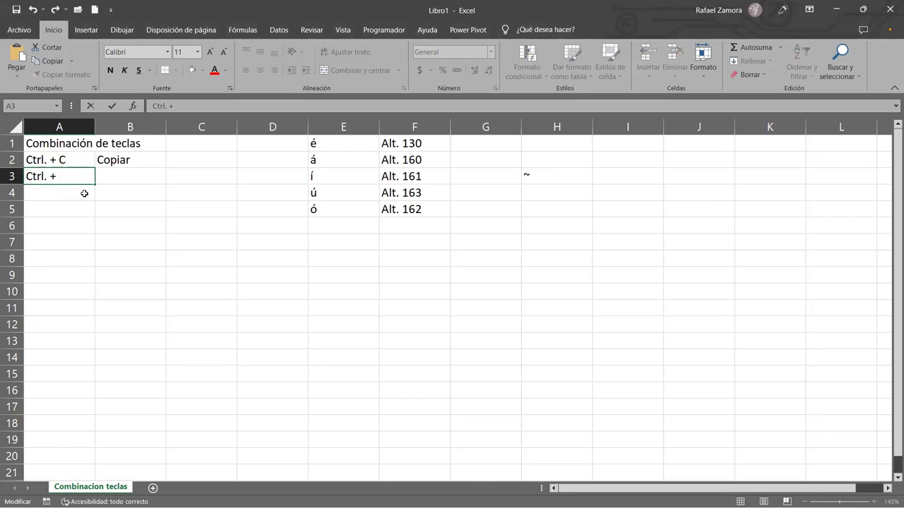
text( V)
click(131, 178)
text(Pegar)
key(Return)
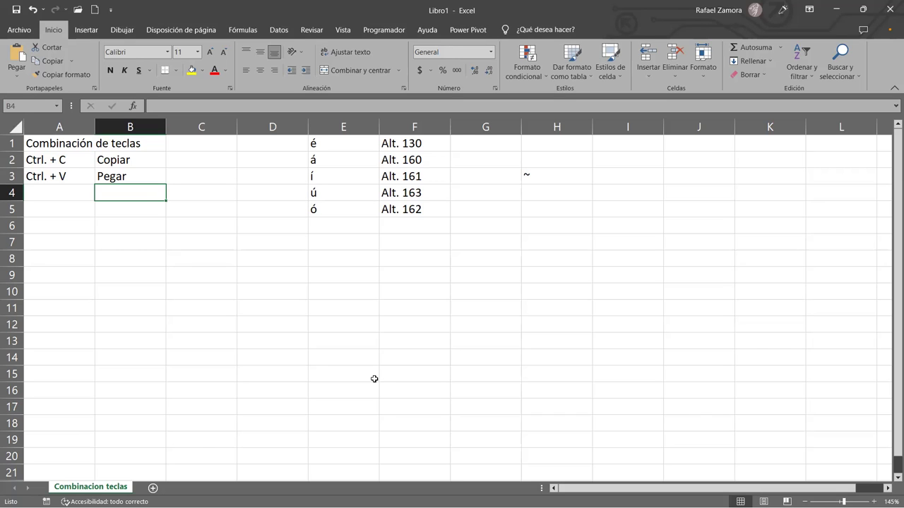
- Delete the stray ~ character from cells H3:H5
drag(557, 170, 557, 208)
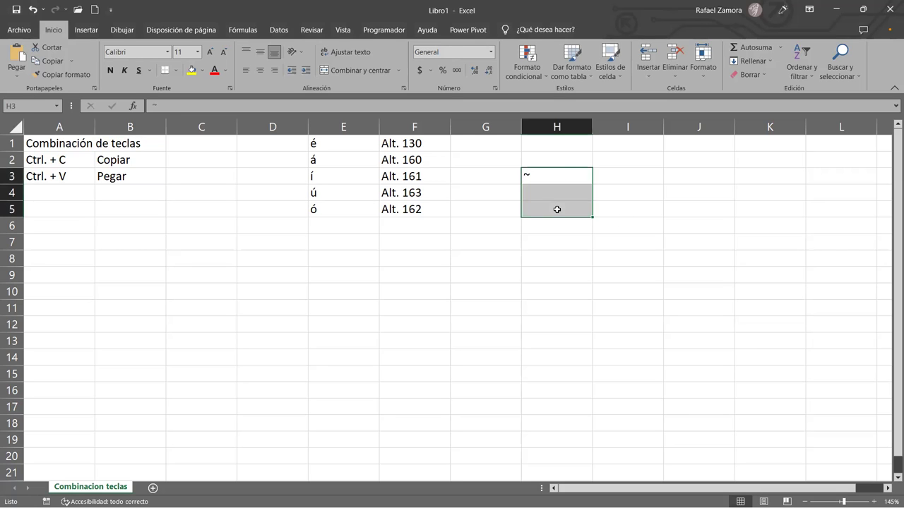
key(Delete)
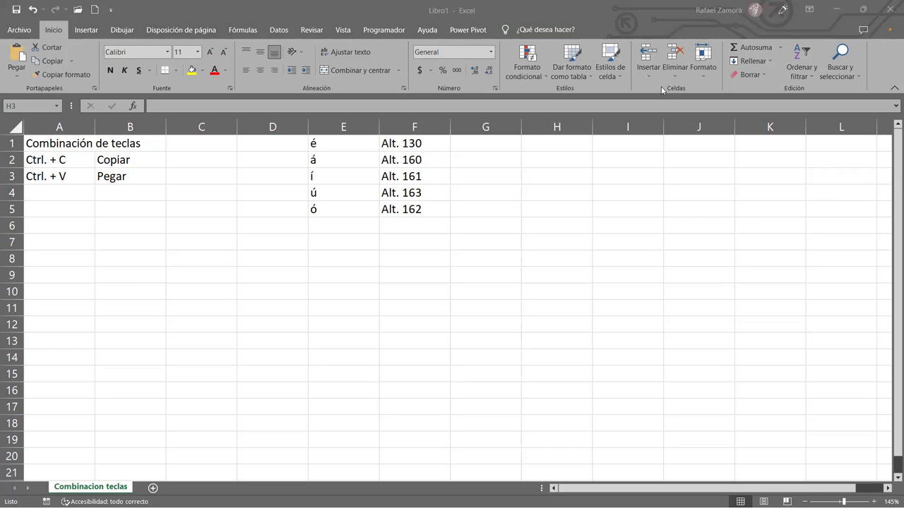
click(65, 180)
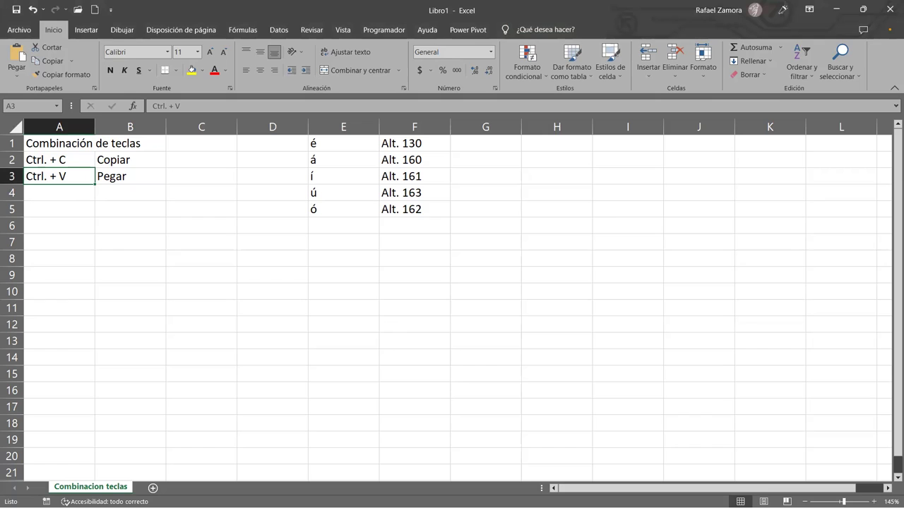
- Check the shortcut entries in A2 and A4, ending on the Ctrl. + V cell A3
key(alt+Tab)
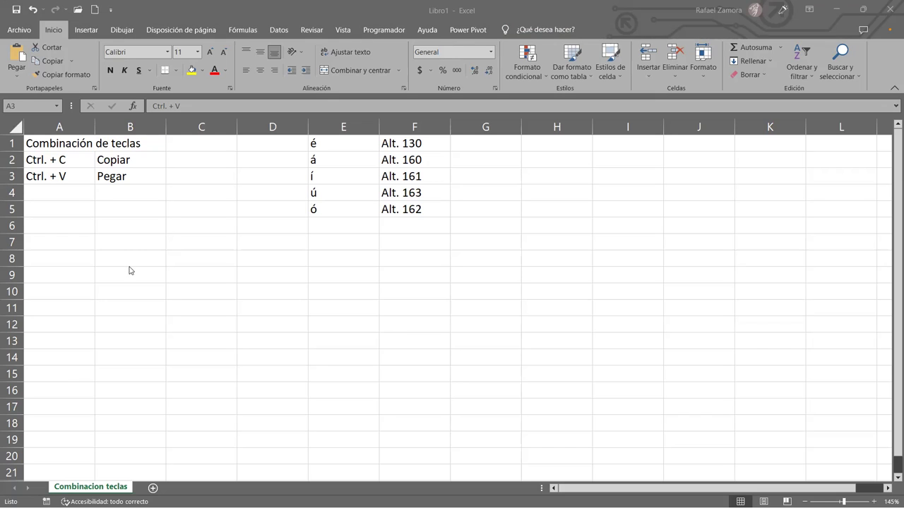
key(alt+Tab)
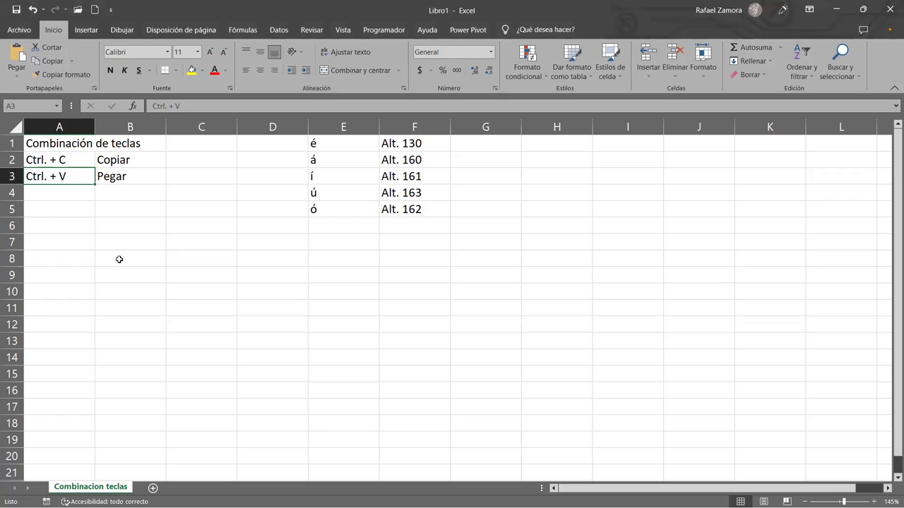
click(80, 197)
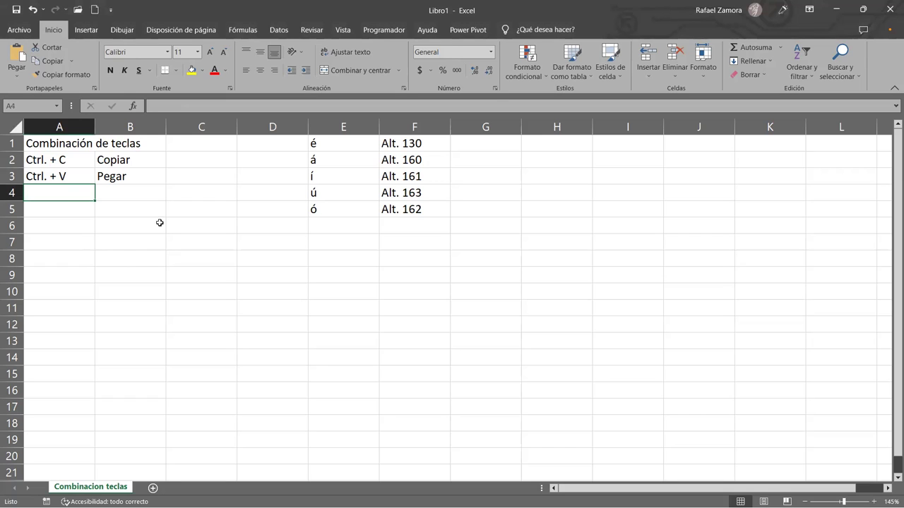
click(73, 160)
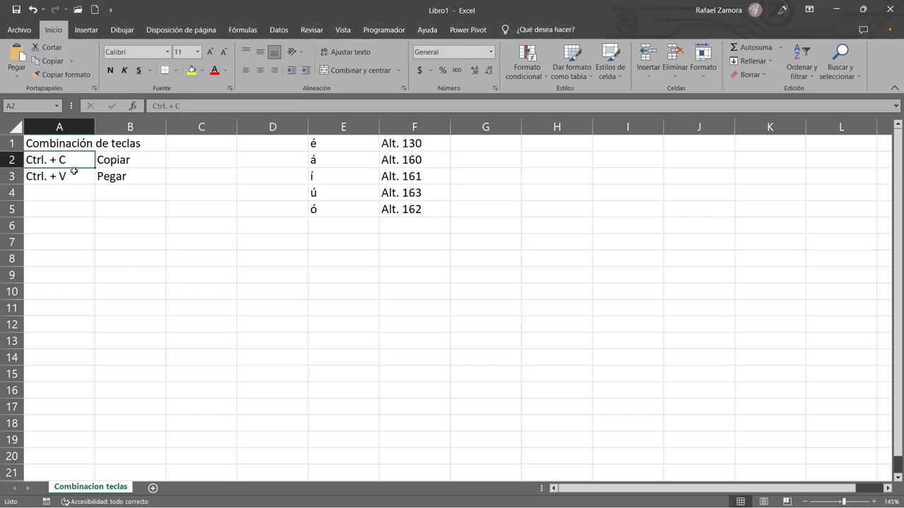
click(75, 174)
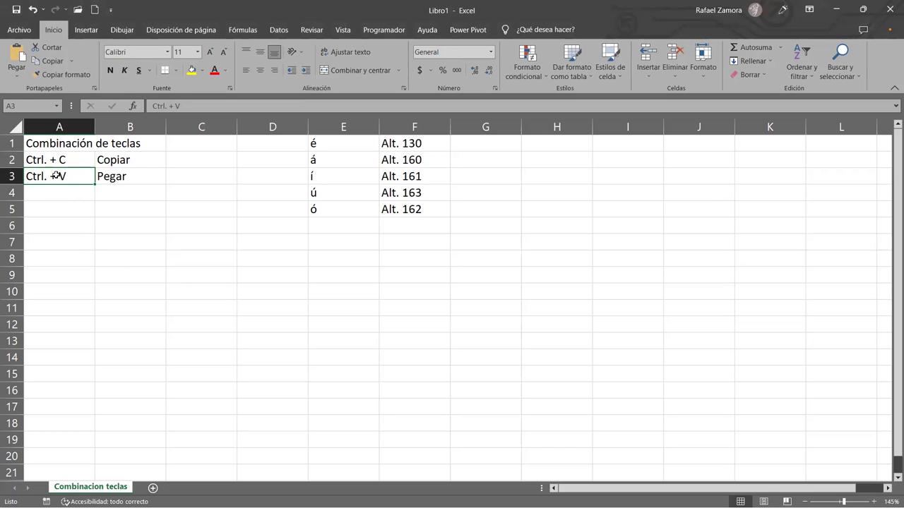
- Copy the Ctrl. + V entry from A3 and paste it into A4, A5 and A6
key(ctrl+c)
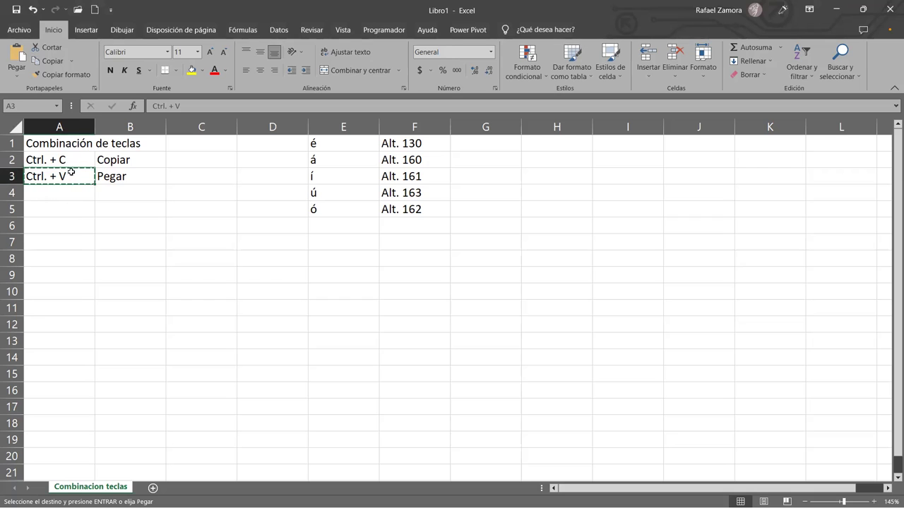
click(64, 193)
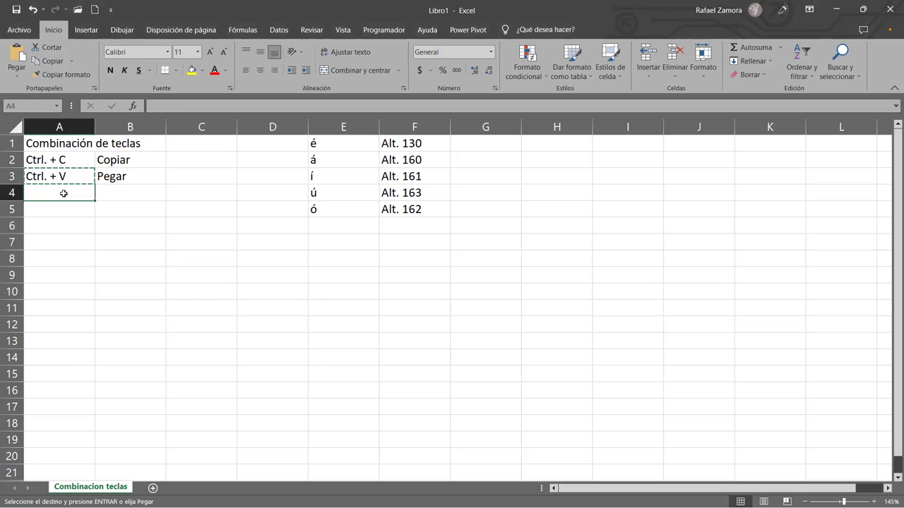
key(ctrl+v)
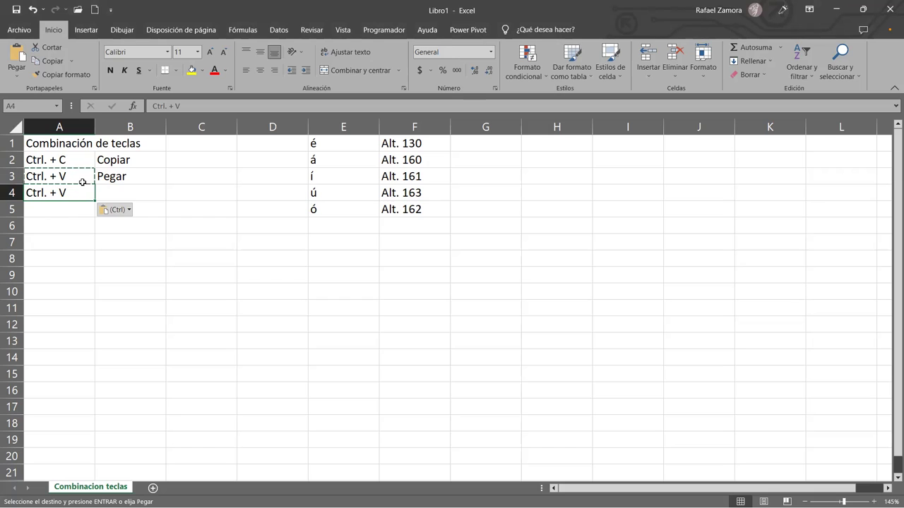
click(80, 211)
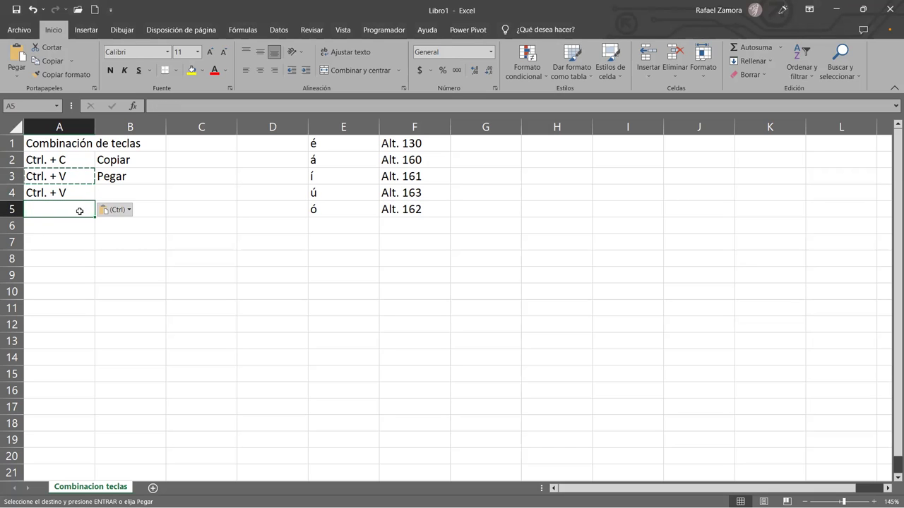
key(ctrl+v)
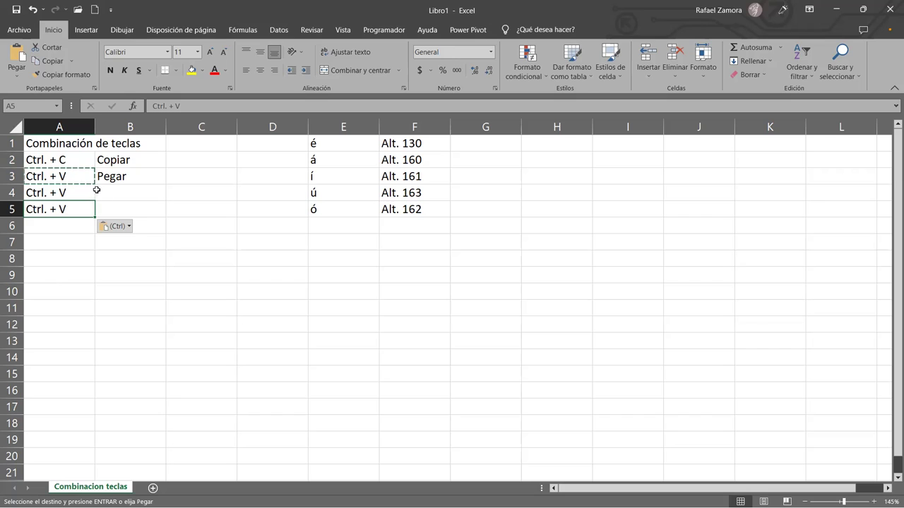
click(64, 227)
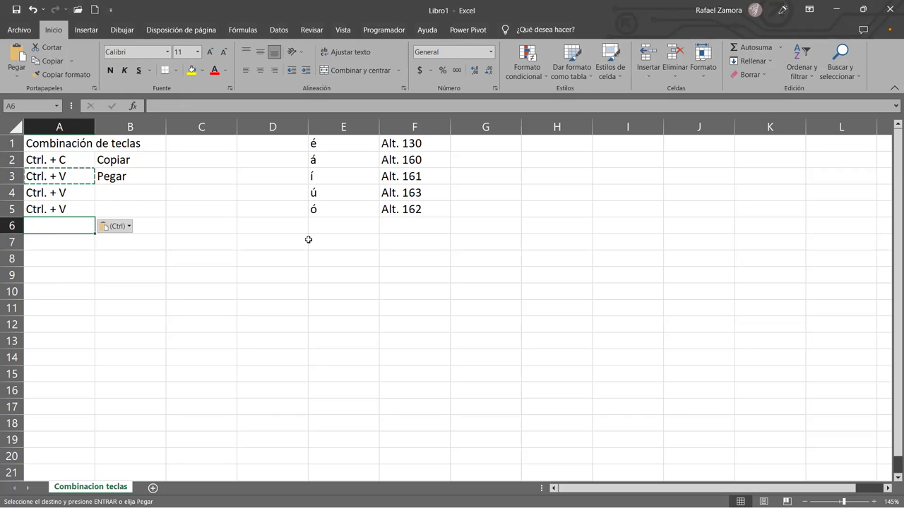
key(Return)
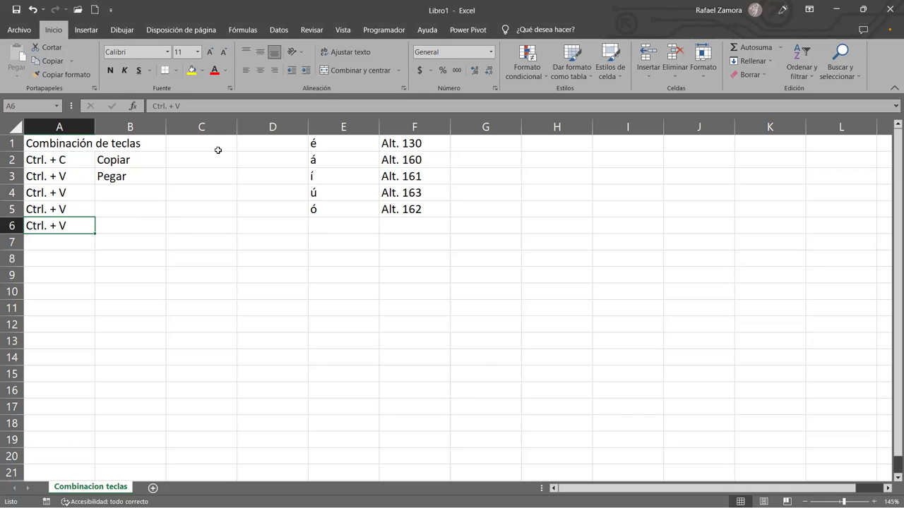
- Replace the trailing V in A4, A5 and A6 with X, Z and Y respectively
click(72, 192)
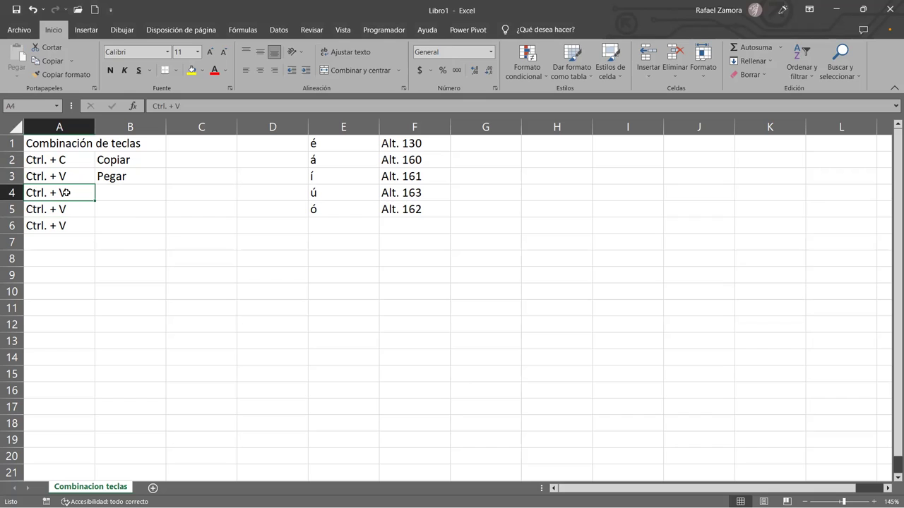
double_click(77, 193)
key(BackSpace)
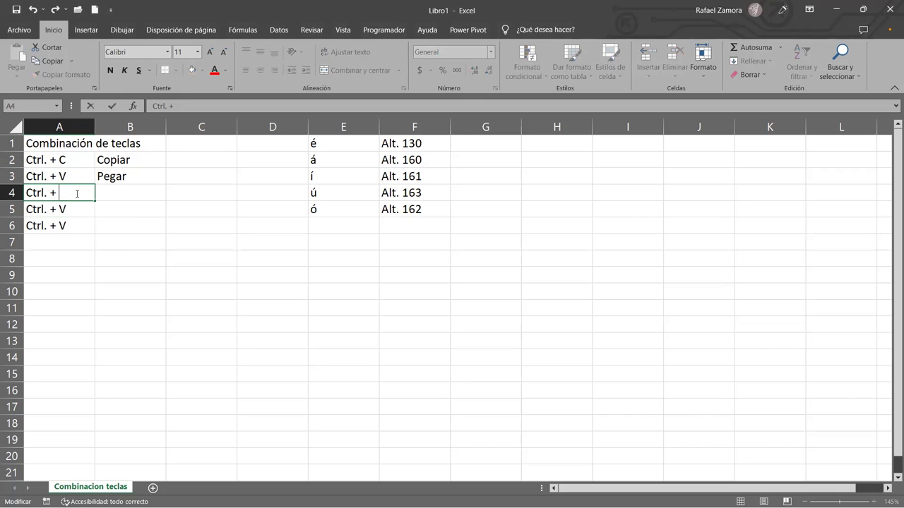
text(X)
key(Return)
double_click(82, 209)
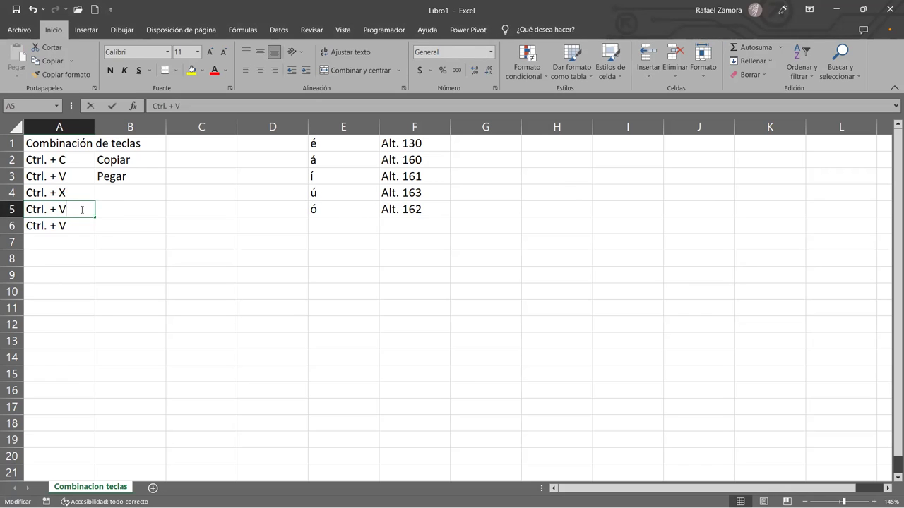
key(BackSpace)
text(Z)
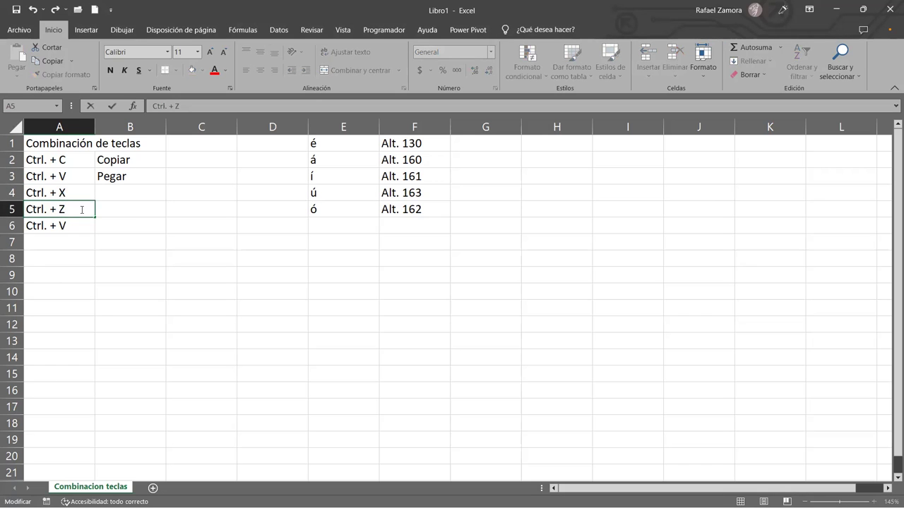
key(Return)
double_click(85, 225)
key(BackSpace)
text(Y)
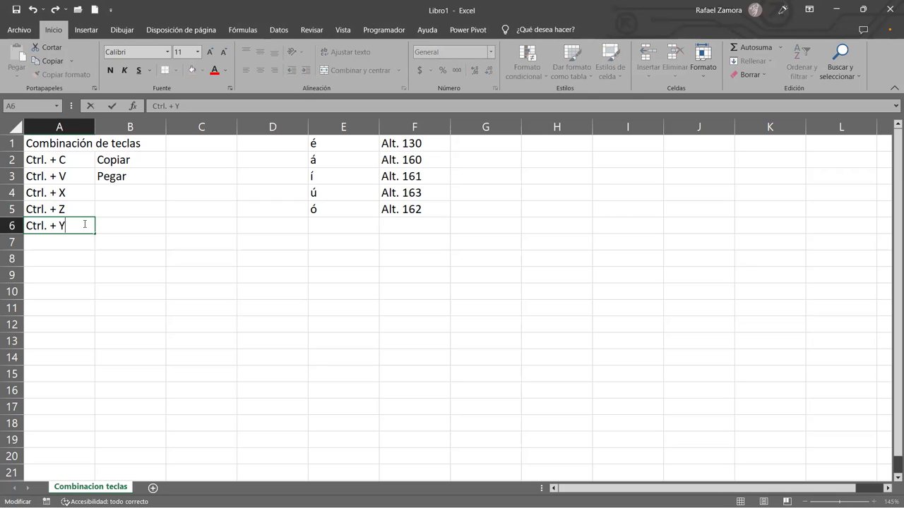
click(270, 300)
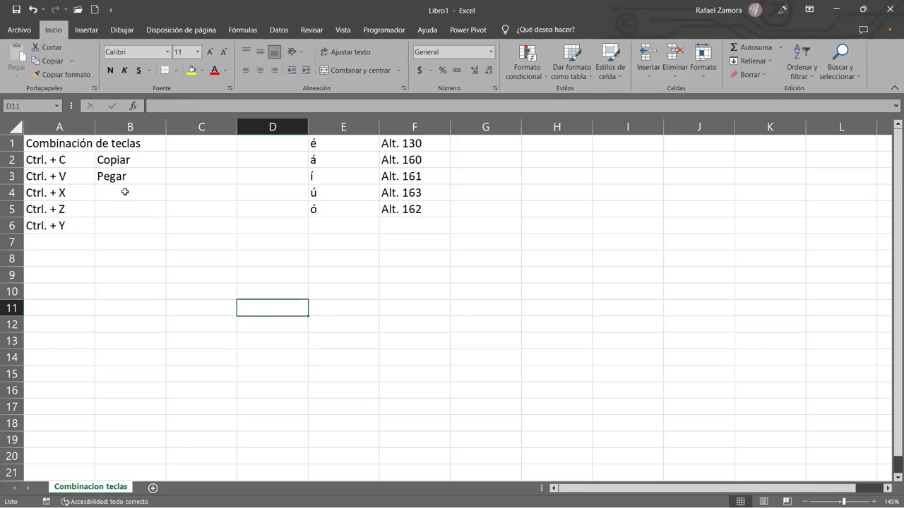
- Enter 'Cortar o mover', 'Deshacer acciones' and 'Rehacer acciones' into B4, B5 and B6
click(147, 195)
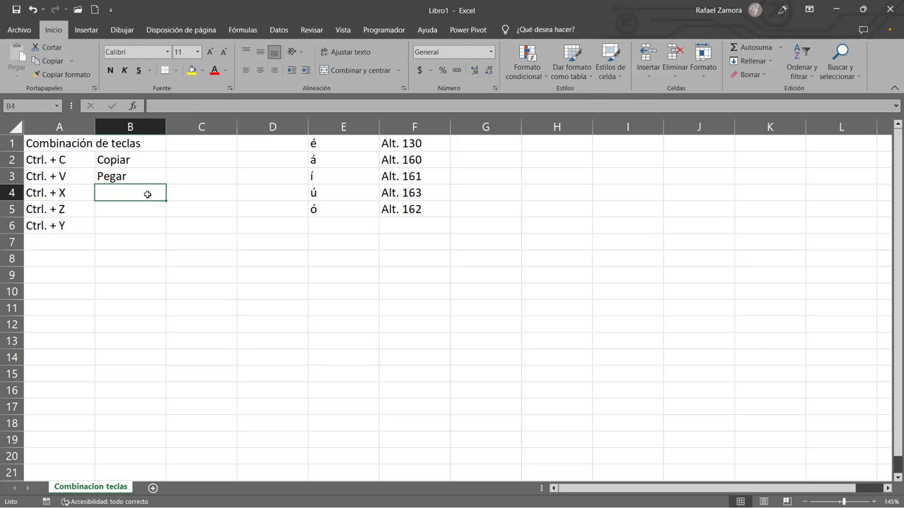
text(Cortar p)
key(BackSpace)
text(o mover)
key(Return)
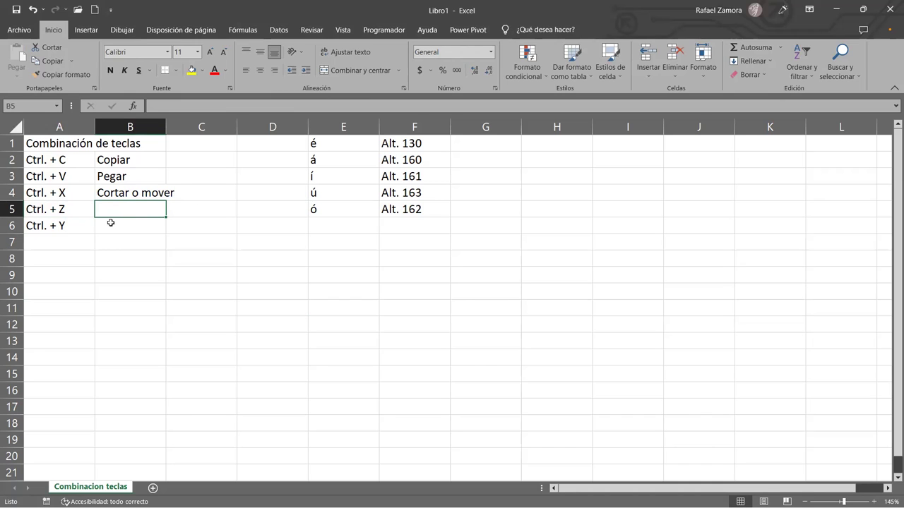
text(DEshacer acciones)
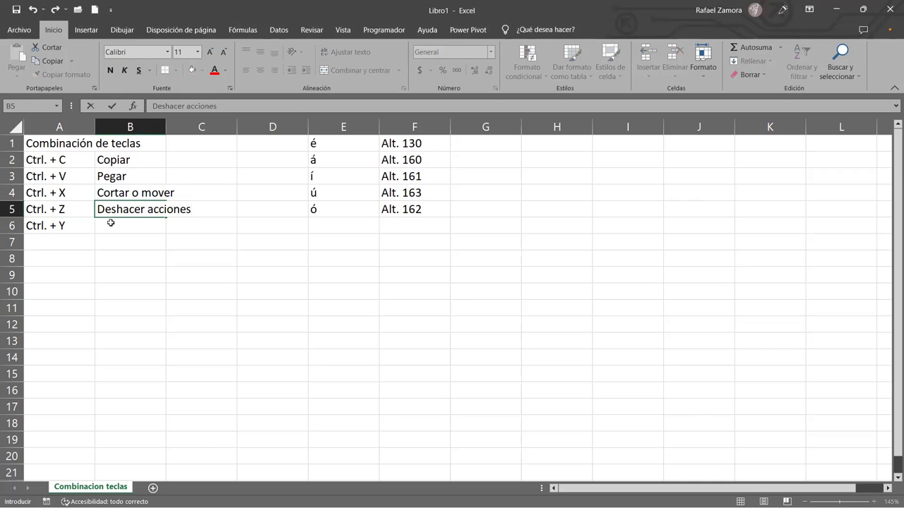
key(Return)
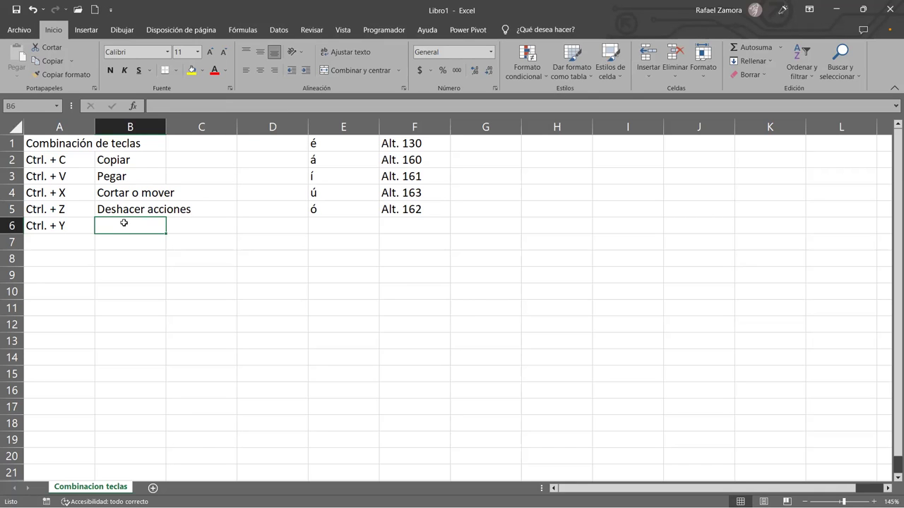
text(Reahacer)
key(BackSpace)
key(BackSpace)
key(BackSpace)
key(BackSpace)
key(BackSpace)
key(BackSpace)
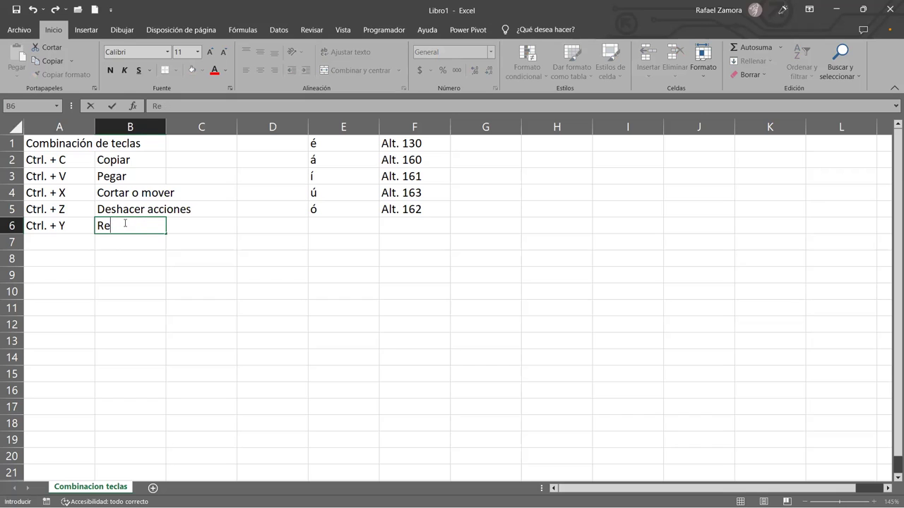
text(hacer acciones)
key(Return)
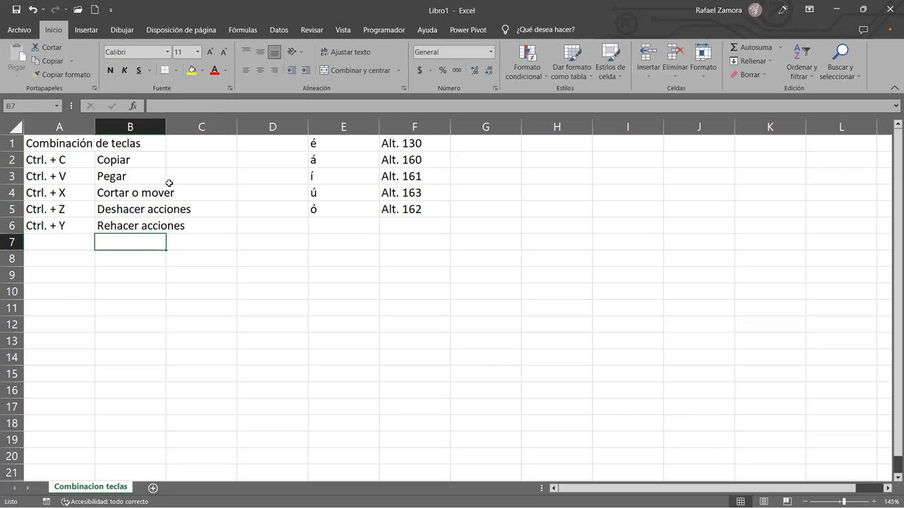
drag(33, 159, 43, 225)
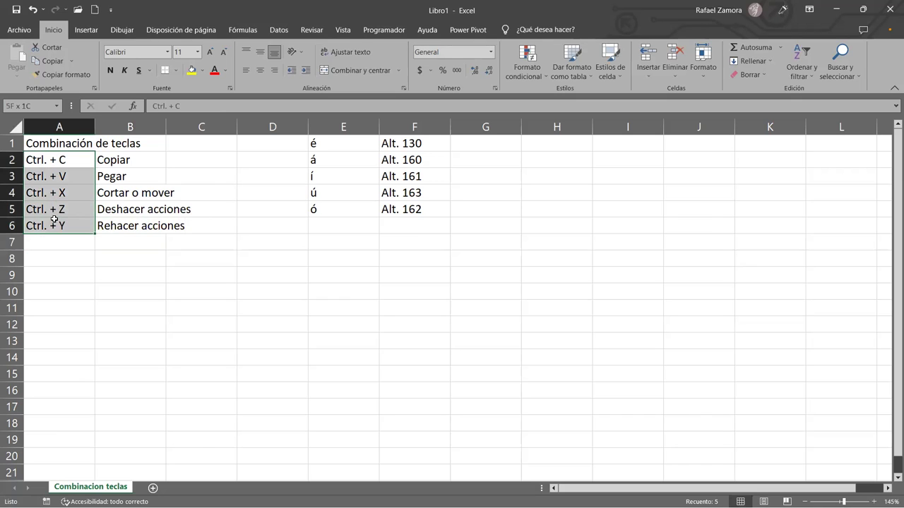
click(54, 211)
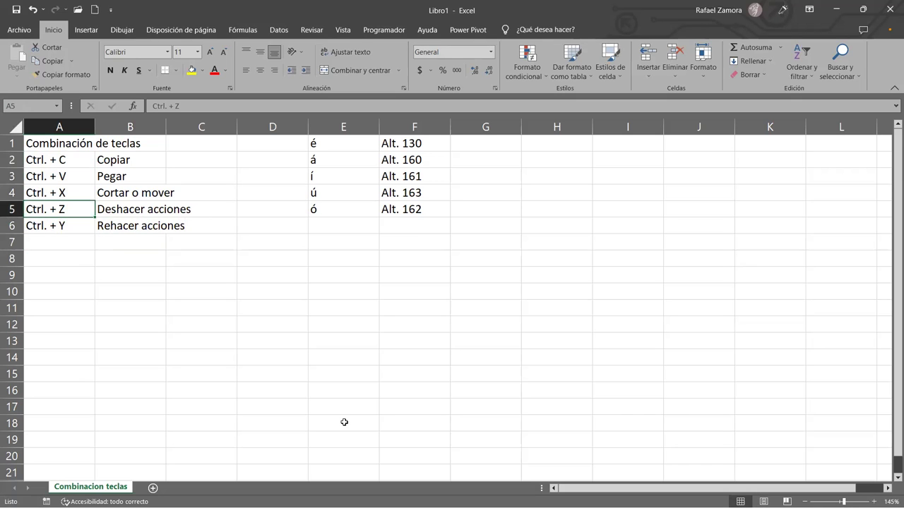
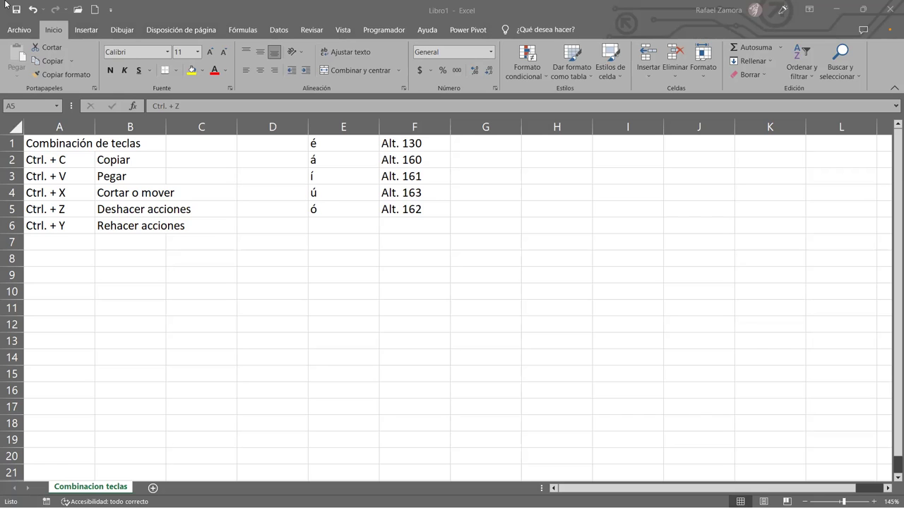
- Take the 'Ctrl. + C' entry from cell A2 so it can be moved elsewhere
click(212, 328)
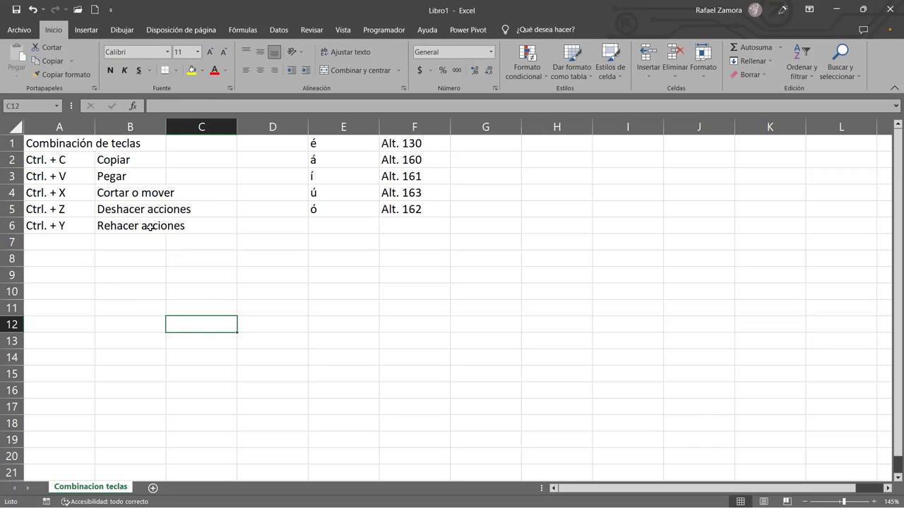
click(150, 256)
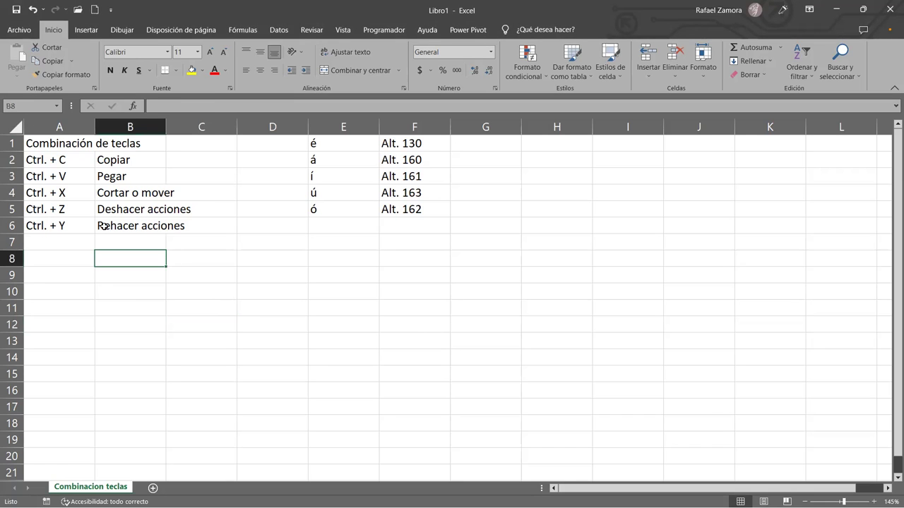
click(61, 160)
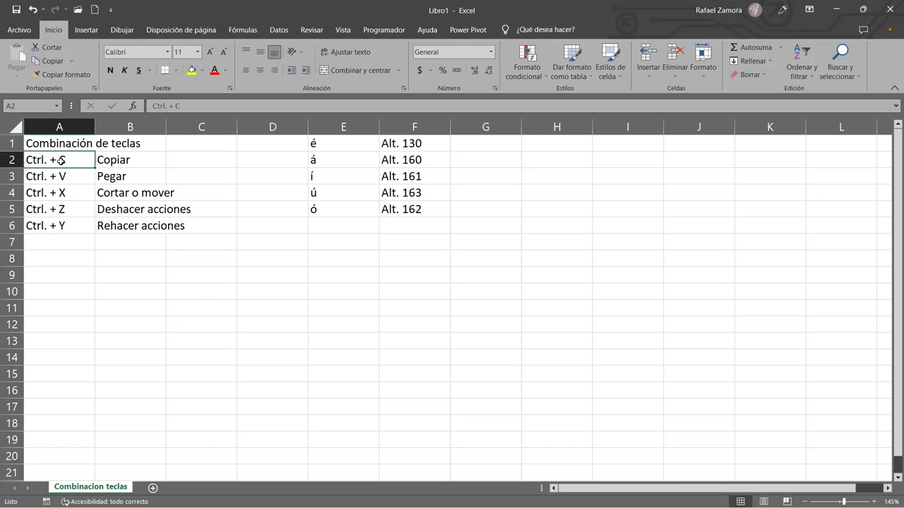
key(ctrl+c)
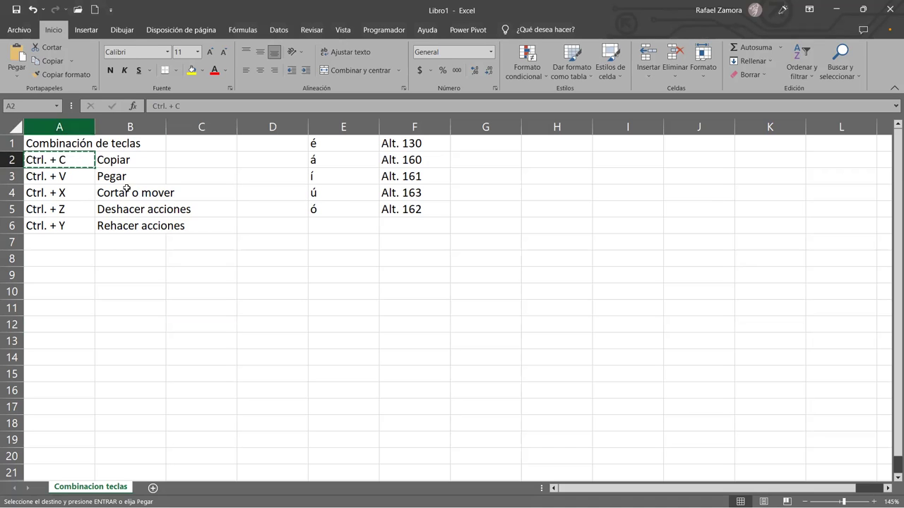
- Paste the 'Ctrl. + C' entry into cell A7, then briefly select range A3:C6
click(75, 245)
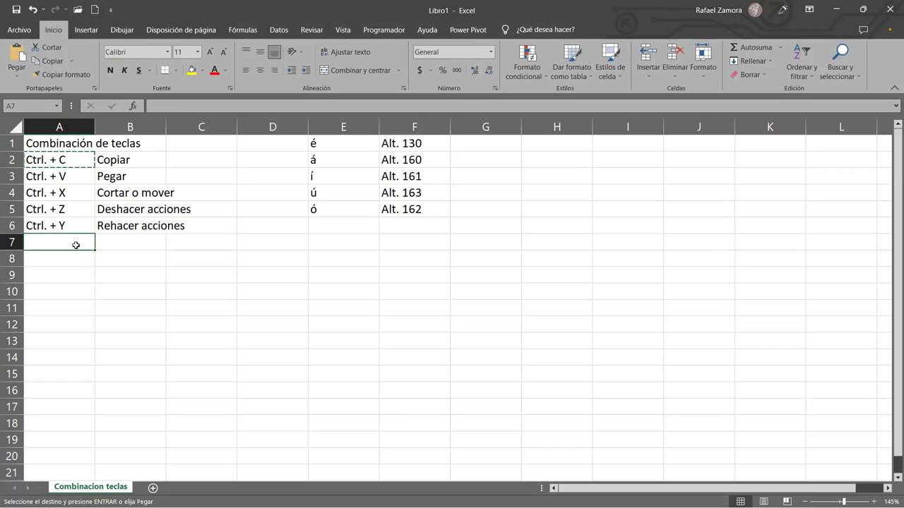
key(ctrl+v)
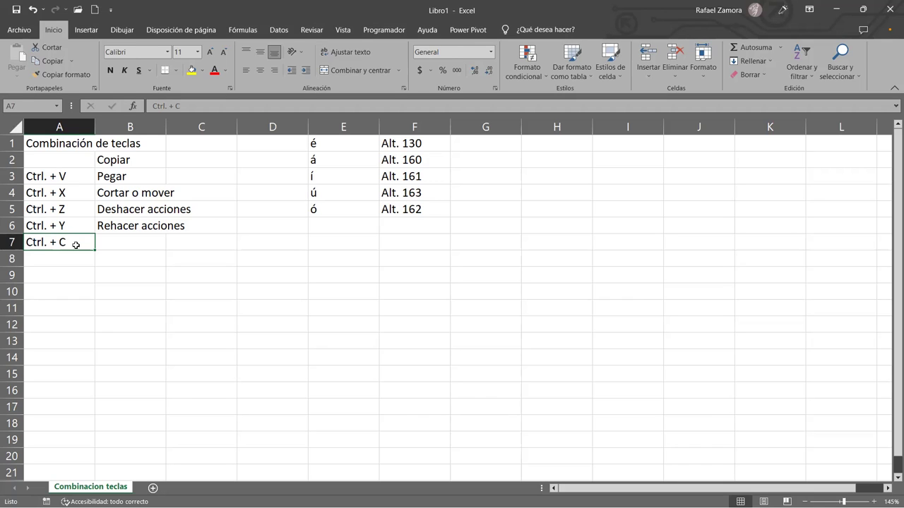
drag(48, 169, 179, 223)
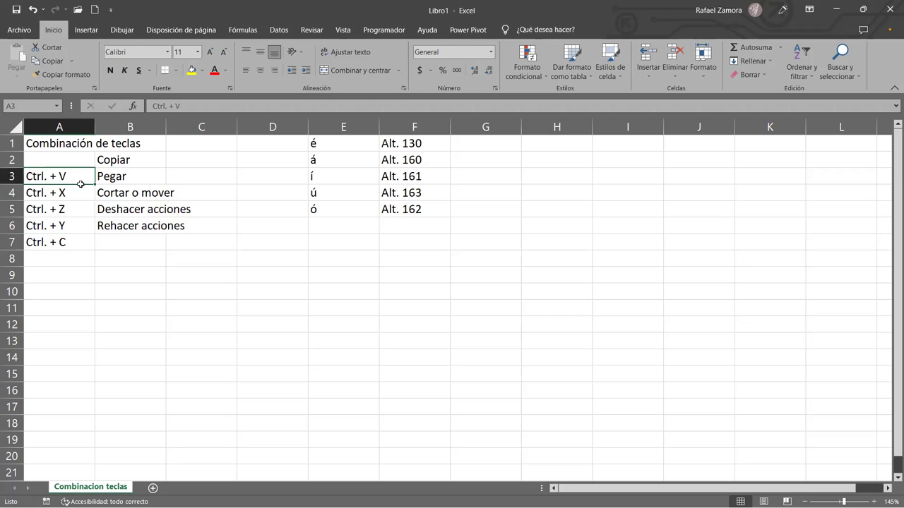
click(124, 302)
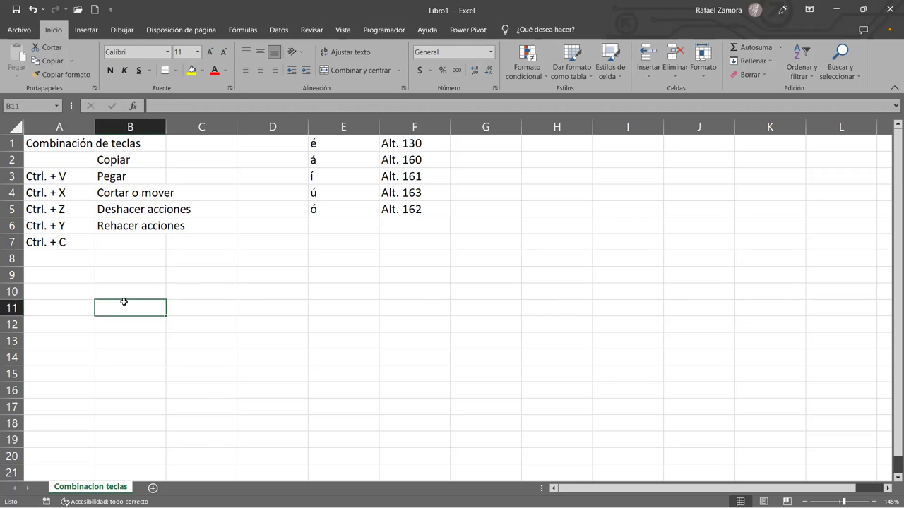
- Undo the move and the earlier shortcut and description entries with Ctrl+Z
key(ctrl+z)
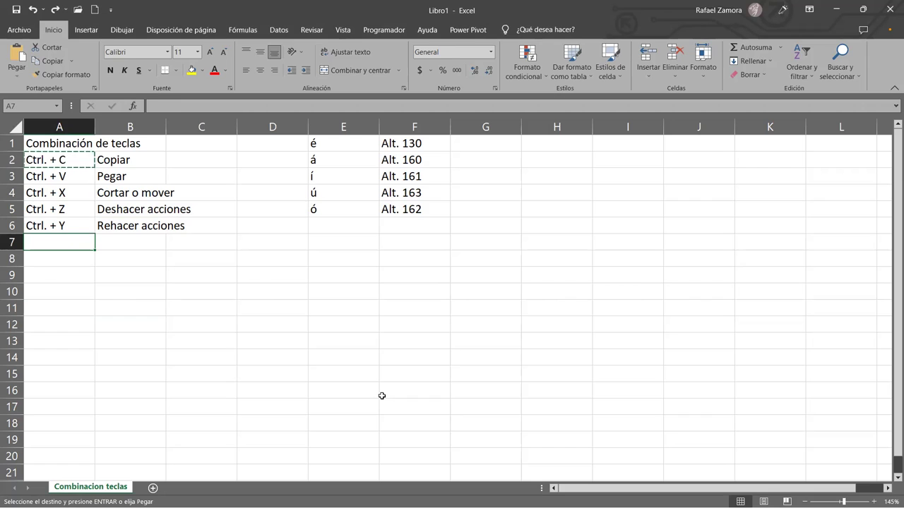
key(ctrl+z)
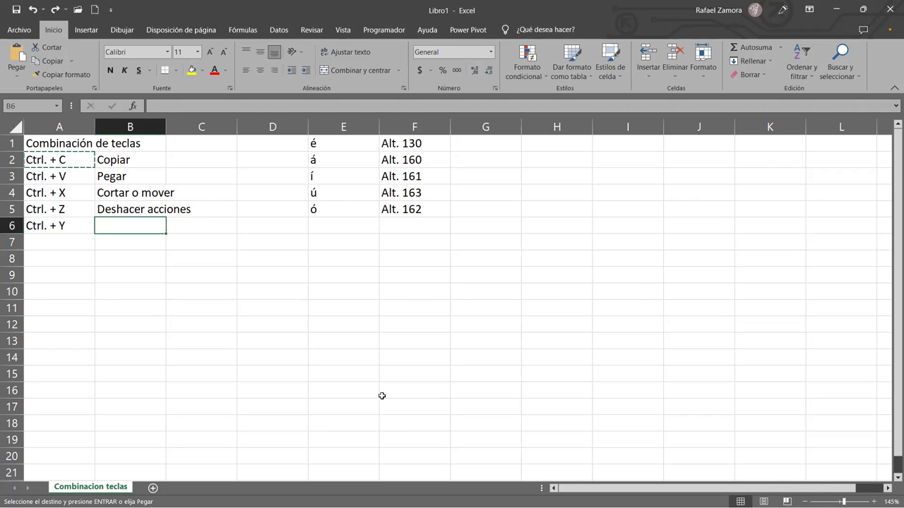
key(ctrl+z)
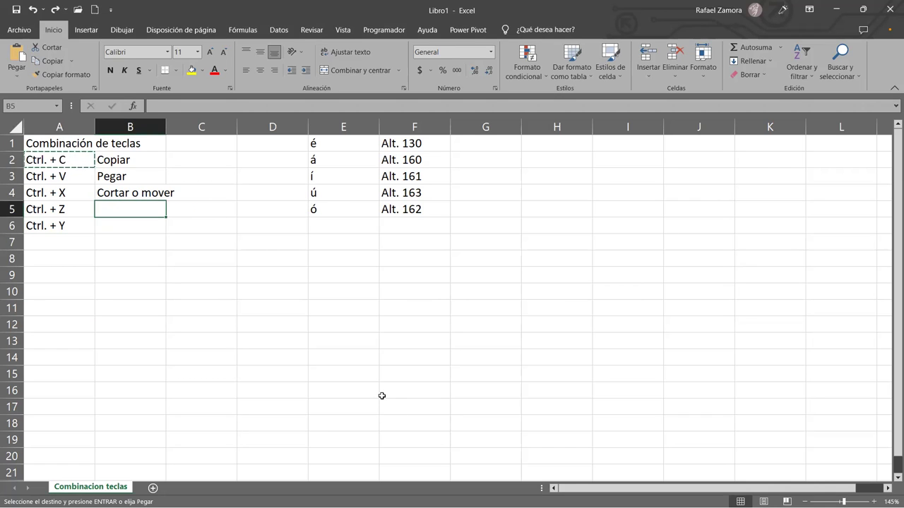
key(ctrl+z)
key(ctrl+z)
key(ctrl+z)
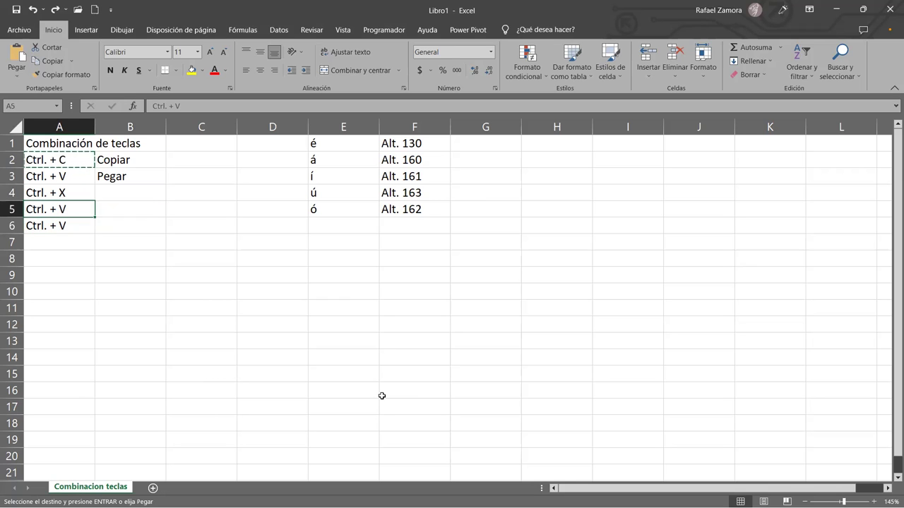
key(ctrl+z)
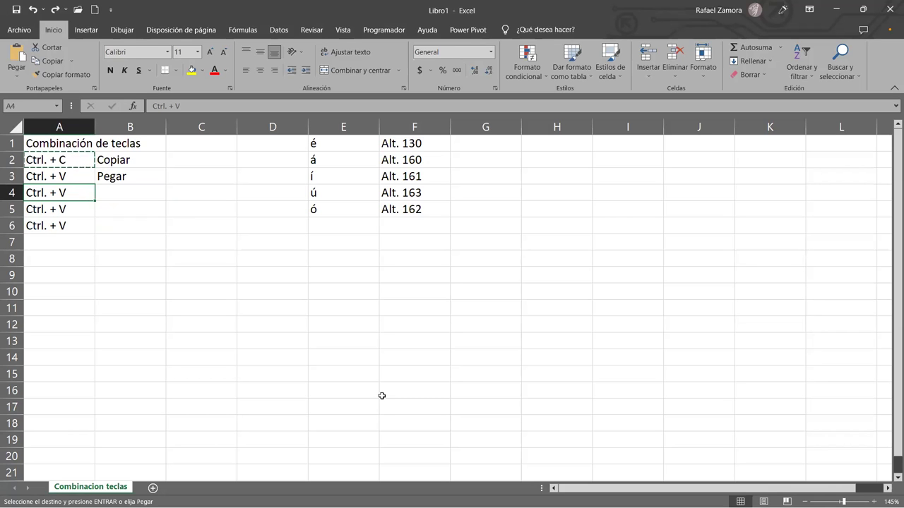
- Re-enter the shortcuts 'Ctrl. + X', 'Ctrl. + Z' and 'Ctrl. + Y' in A4:A6
text(X)
key(Return)
text(Z)
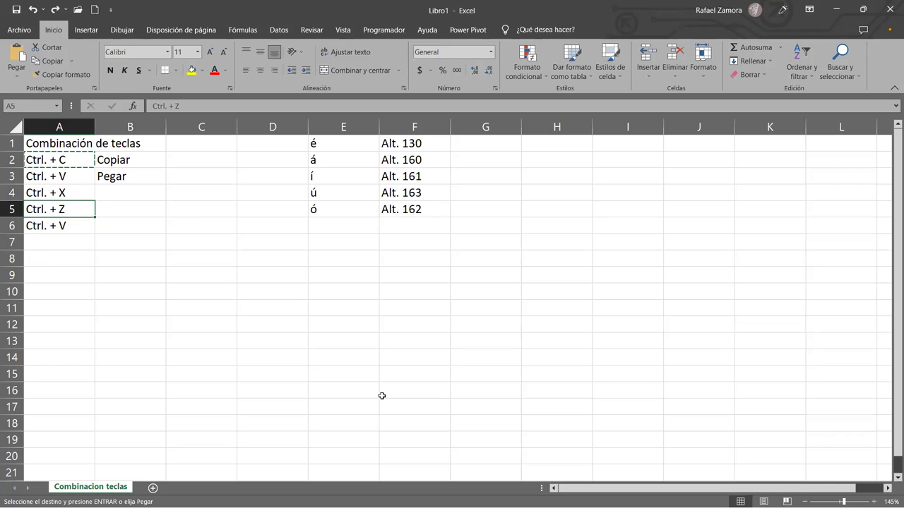
key(Return)
text(Y)
key(Up)
key(Up)
- Fill B4:B6 with 'Cortar o mover', 'Deshacer acciones', 'Rehacer acciones' and redo the A7 move
key(Right)
text(Cortar o mover)
key(Return)
text(Deshacer acciones)
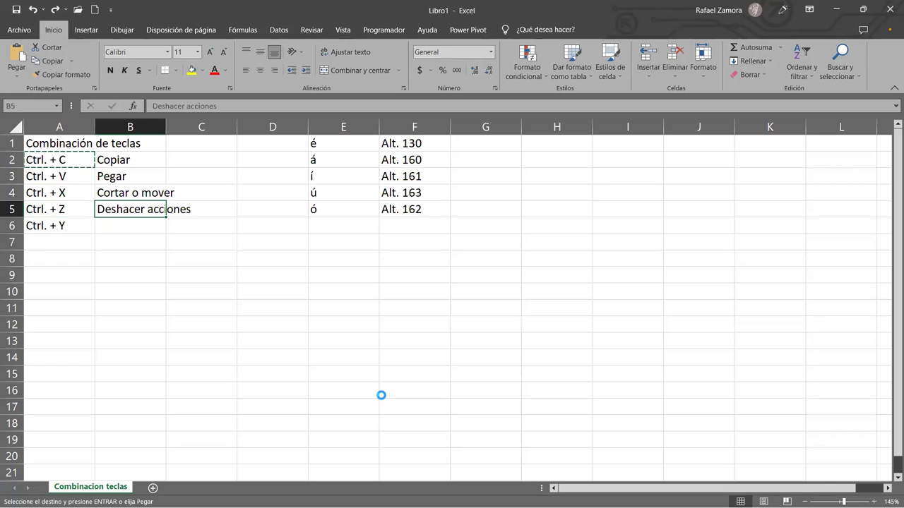
key(Return)
text(Rehacer acciones)
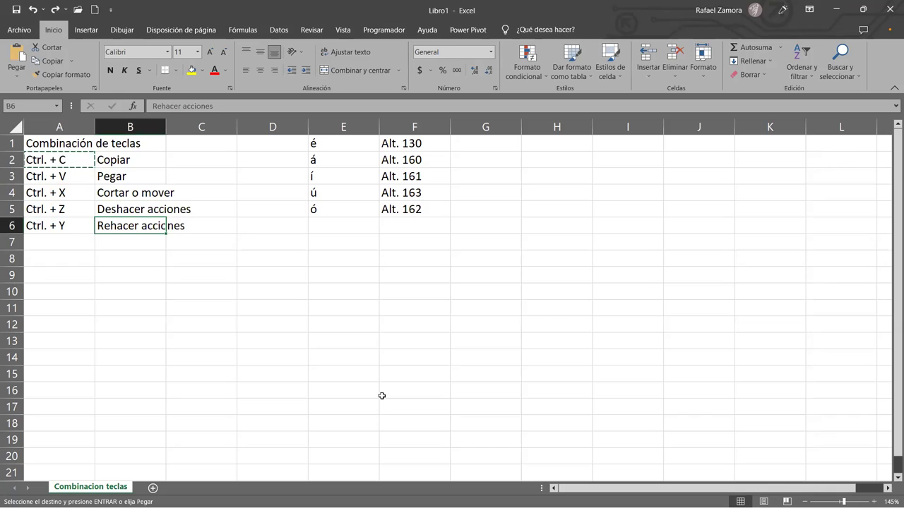
key(Down)
key(Left)
key(ctrl+v)
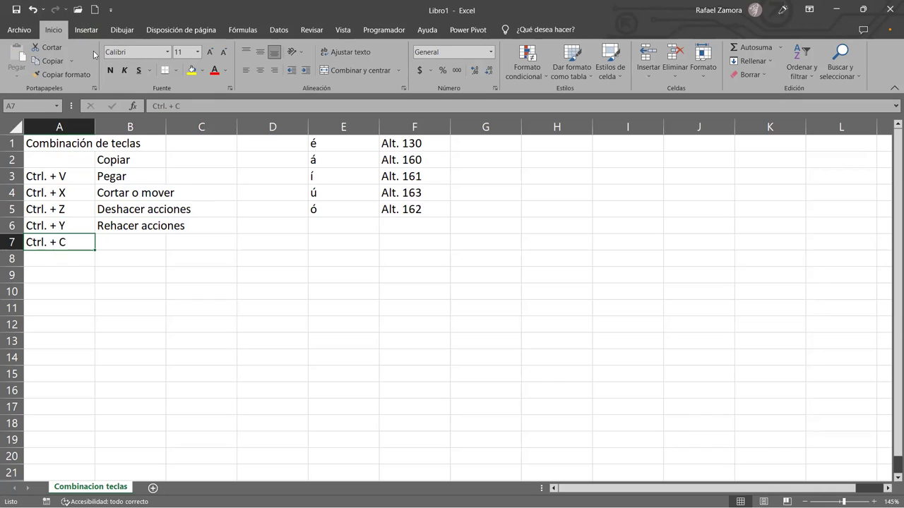
- Undo the move to restore 'Ctrl. + C' in A2 and cancel the cut with Esc
key(ctrl+z)
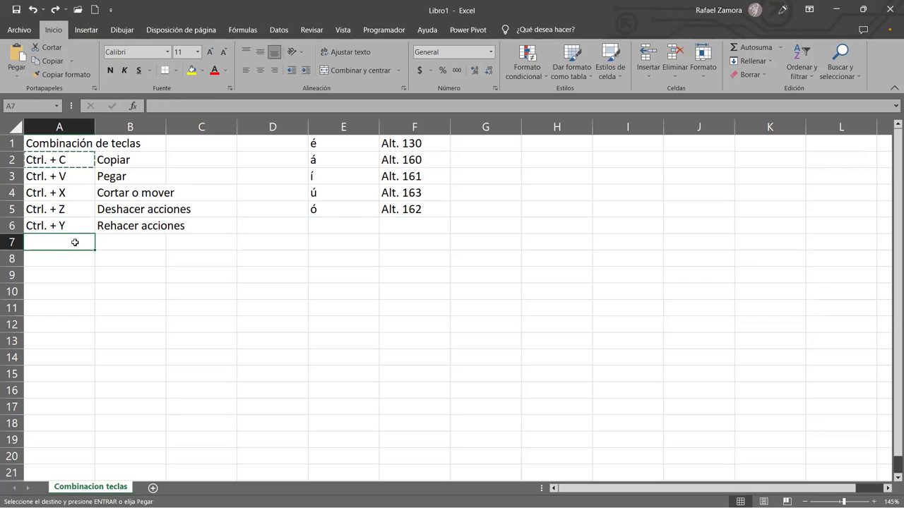
click(105, 259)
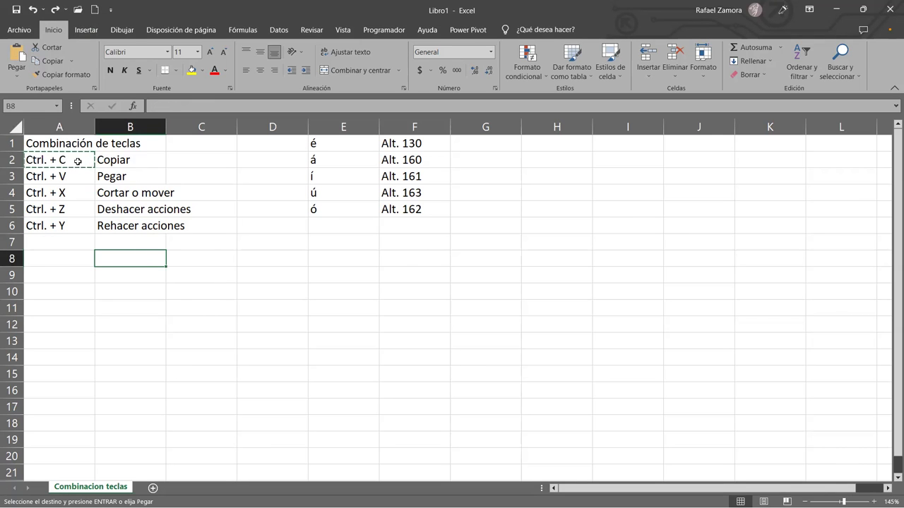
key(Escape)
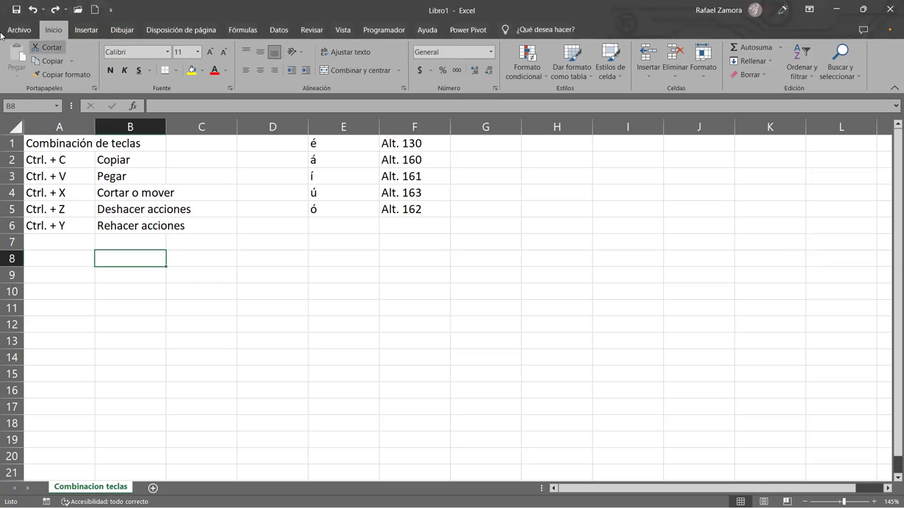
- Begin a Save As named 'Sesiones Excel Basico', then cancel and return to the sheet
click(29, 27)
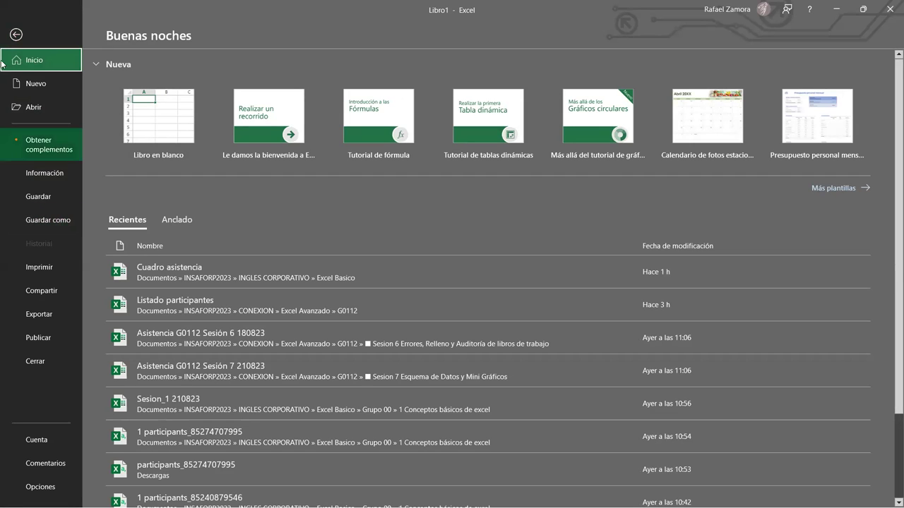
click(46, 202)
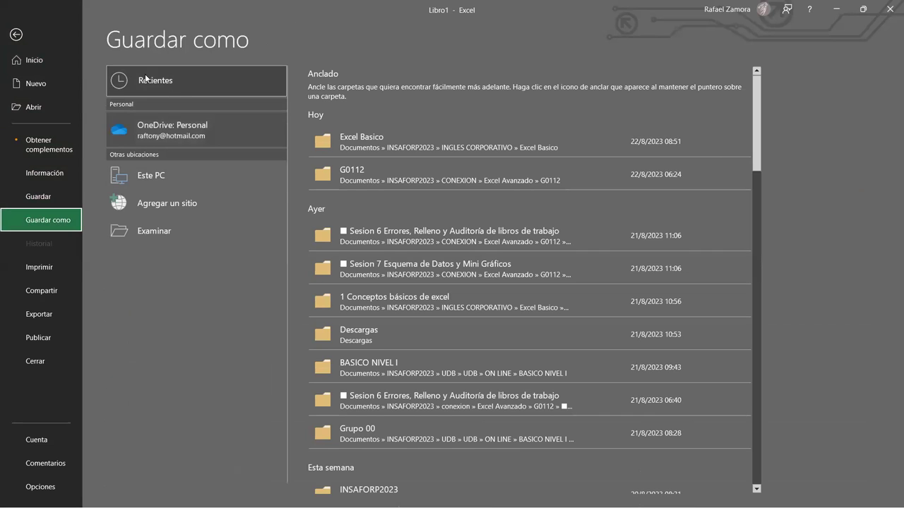
click(189, 230)
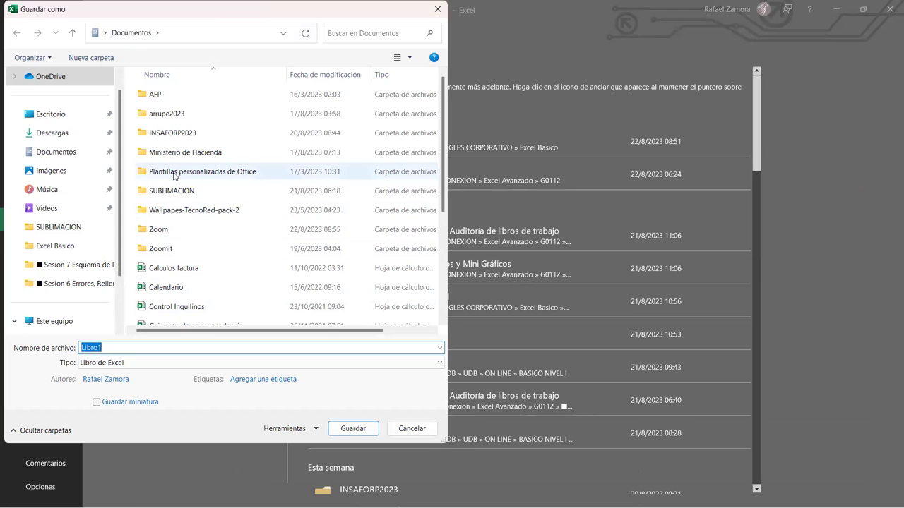
mouse_move(202, 171)
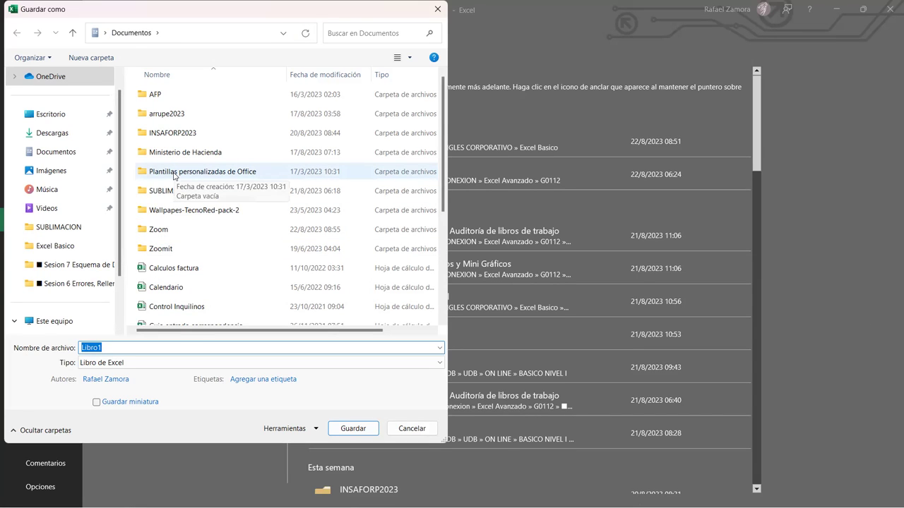
text(Sesiones Excel Basico)
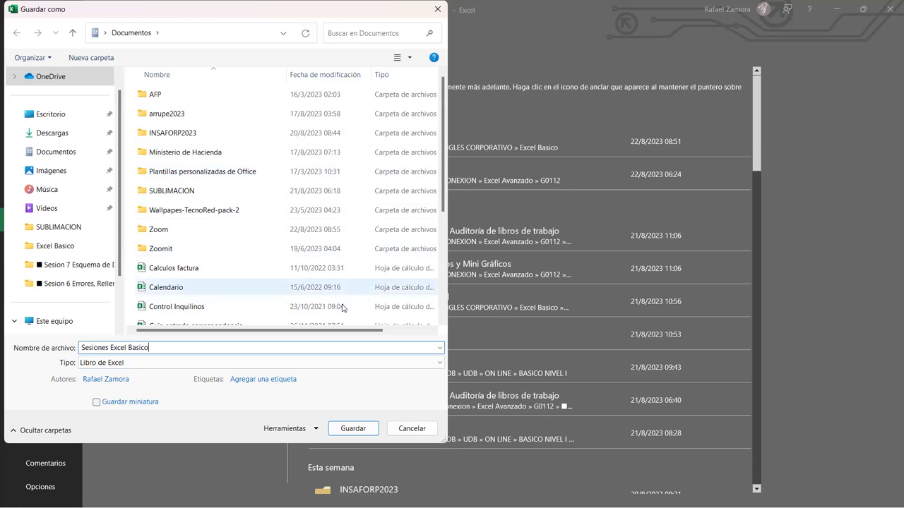
click(417, 434)
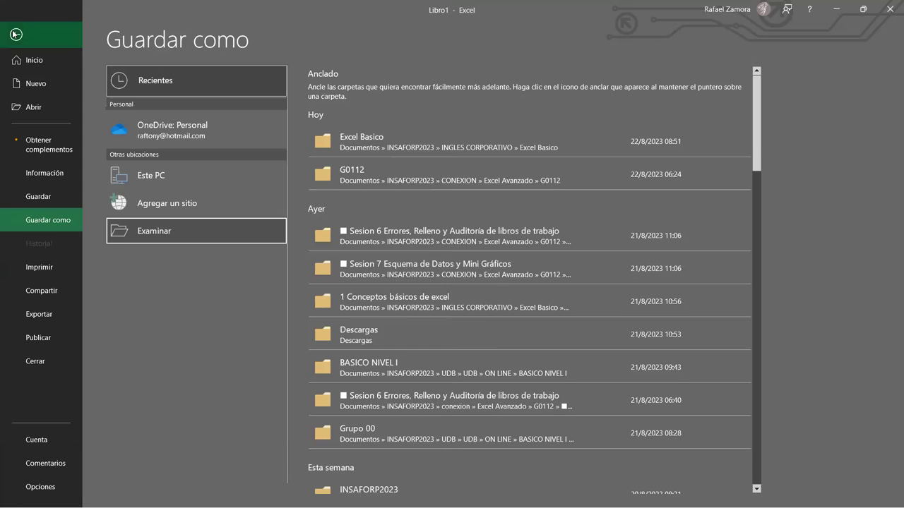
click(10, 33)
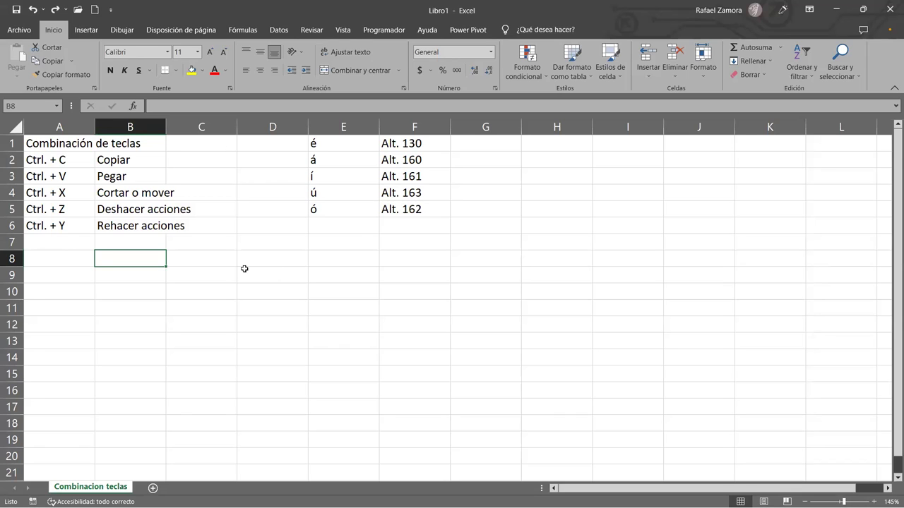
- Save the workbook in the Escritorio folder under the file name 'Sesiones Excel Basico'
click(19, 30)
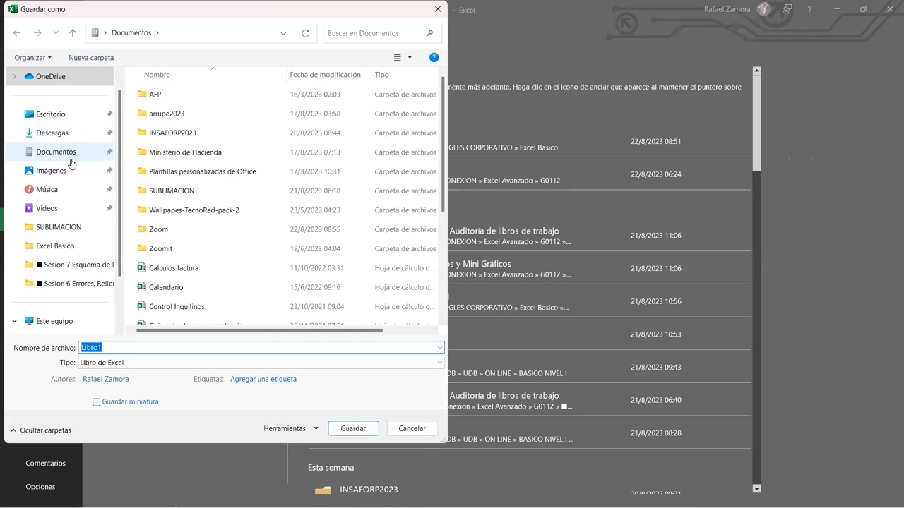
click(64, 115)
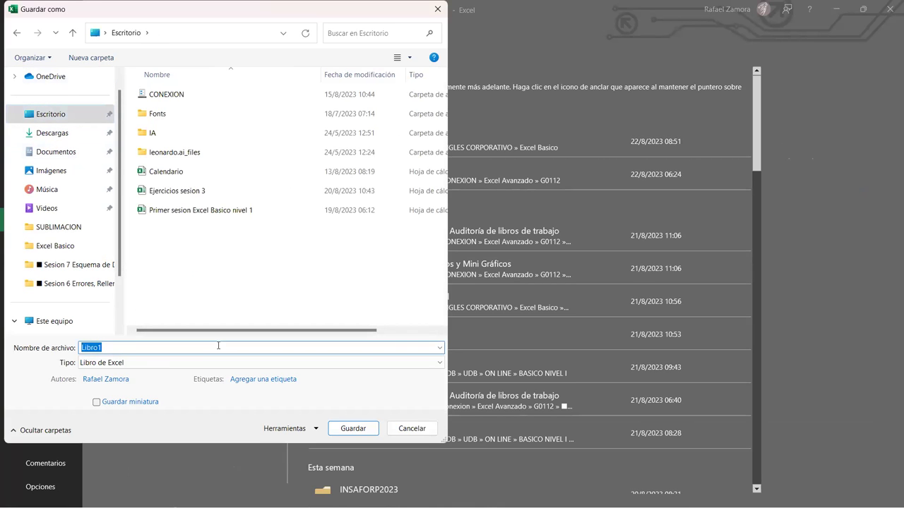
text(Sesiones Excel Basico)
click(335, 432)
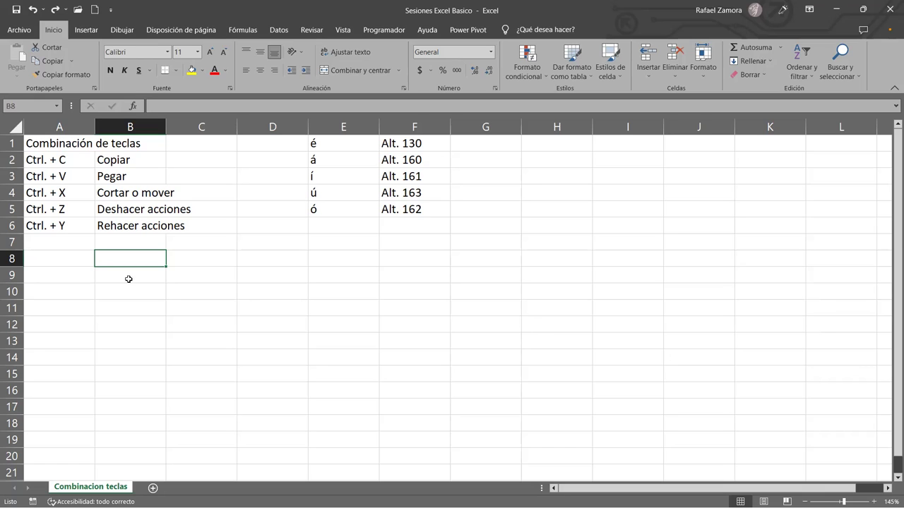
- Copy 'Ctrl. + Y' from A6 into A7 and change it to 'Ctrl. + G'
click(61, 246)
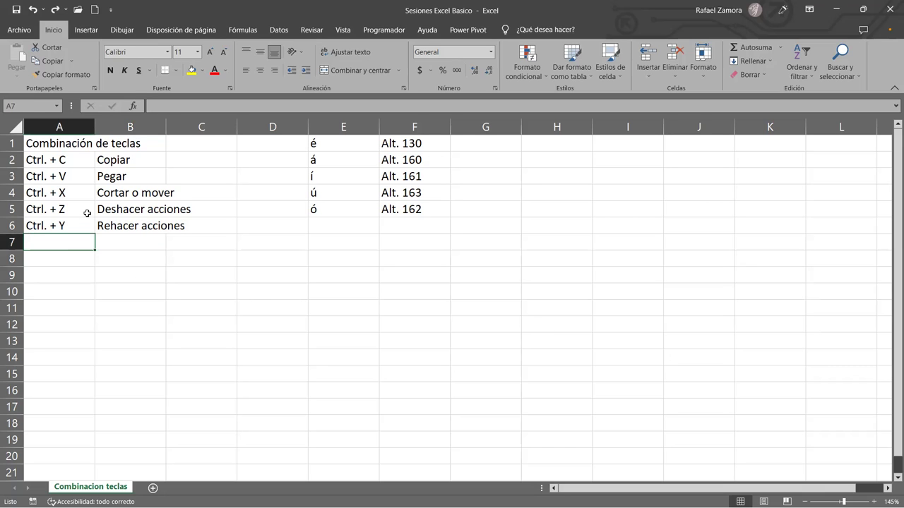
click(73, 226)
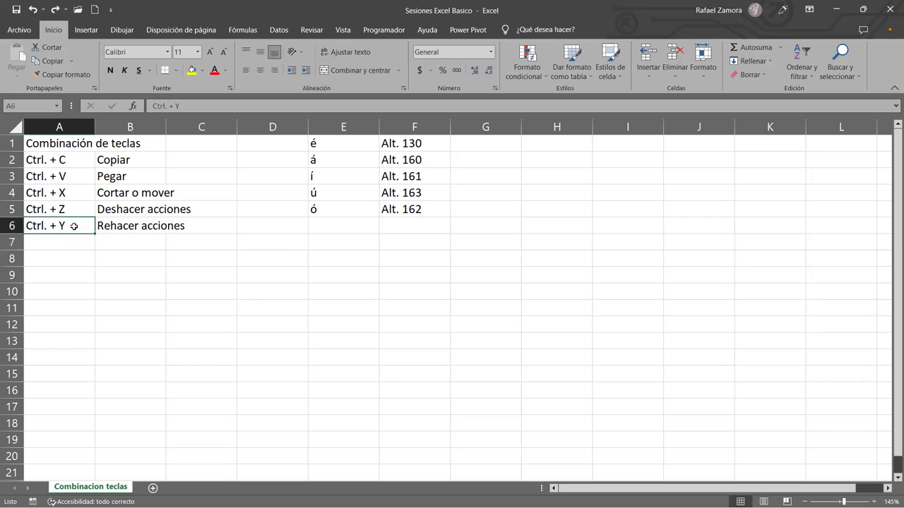
key(ctrl+c)
click(72, 242)
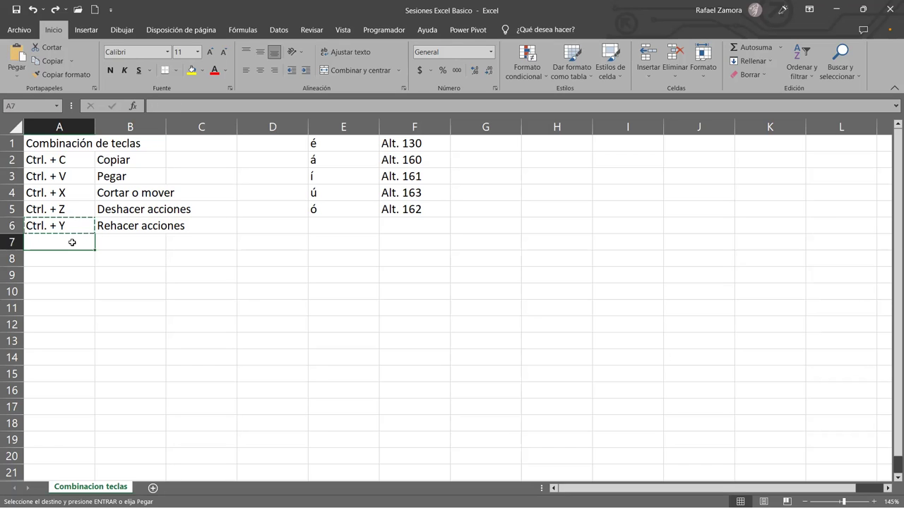
key(ctrl+v)
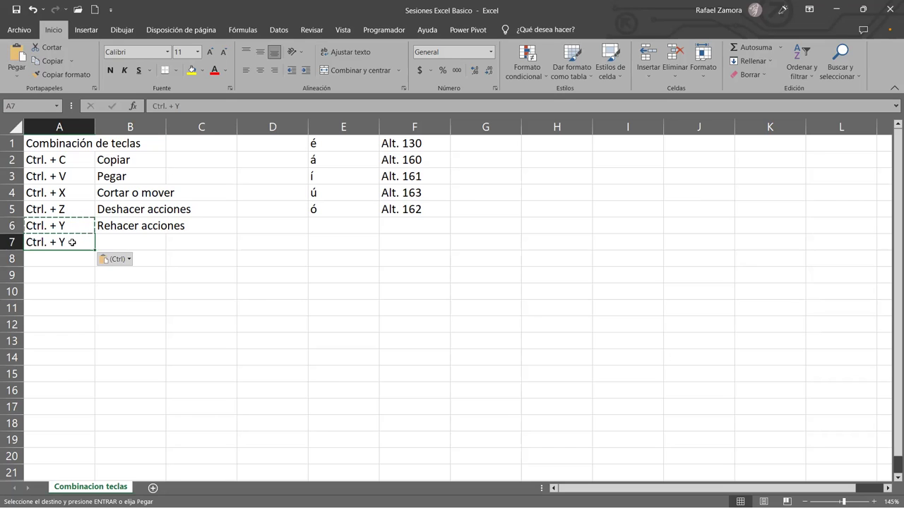
double_click(72, 243)
drag(61, 242, 70, 242)
text(G)
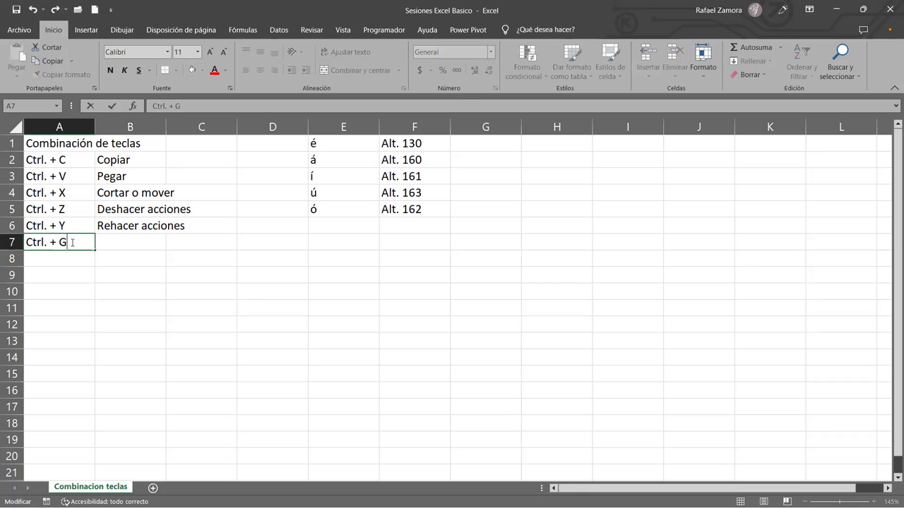
click(116, 240)
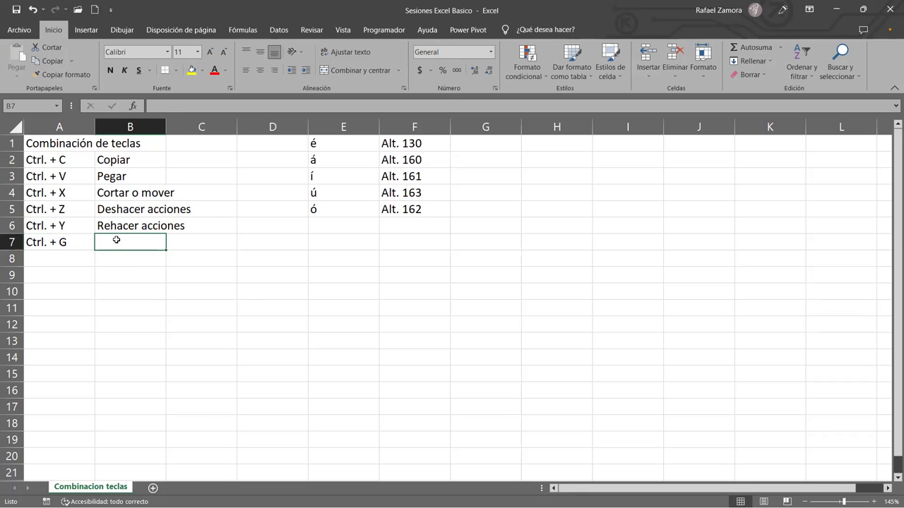
- Enter 'Guardar archivo' in B7 and review the shortcut entries A2:A7
text(Guardar )
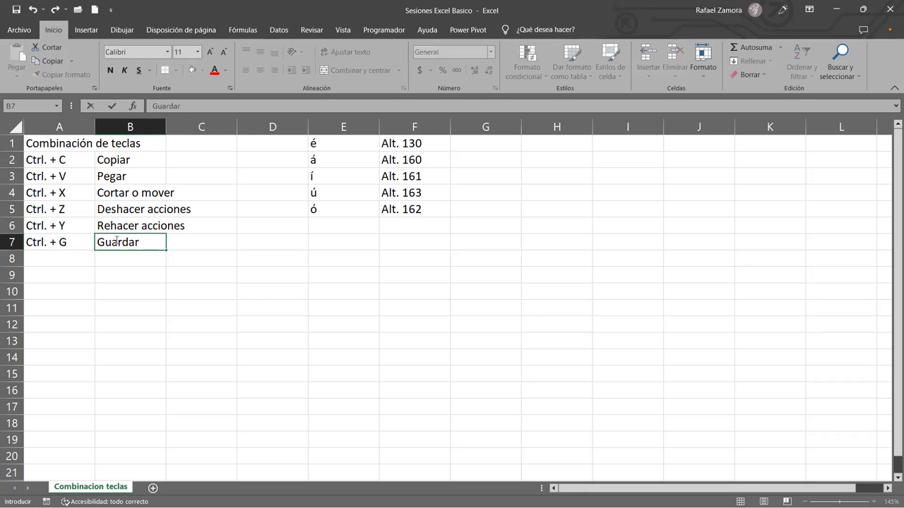
text(archivo)
key(Return)
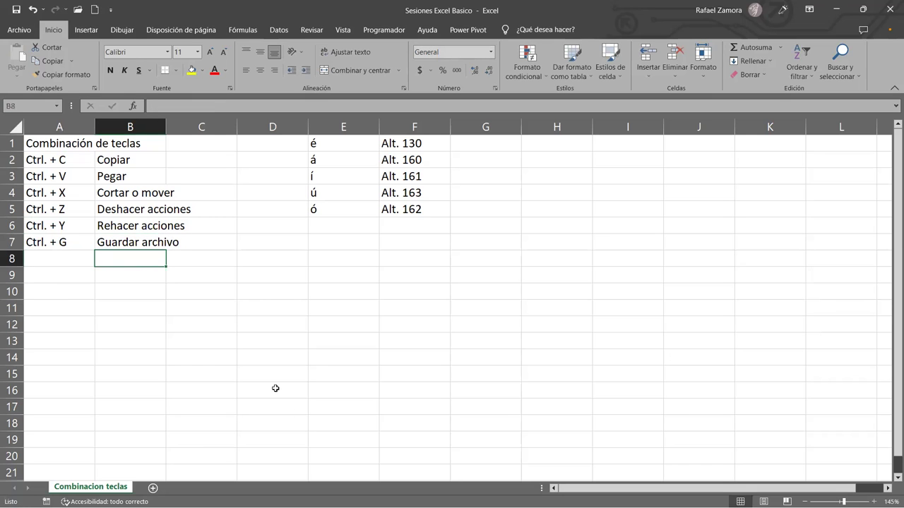
click(275, 387)
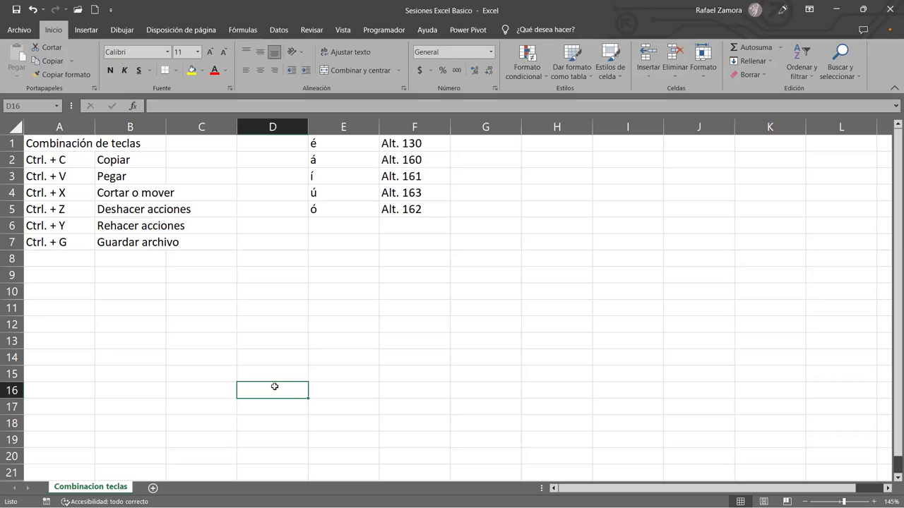
drag(61, 158, 52, 238)
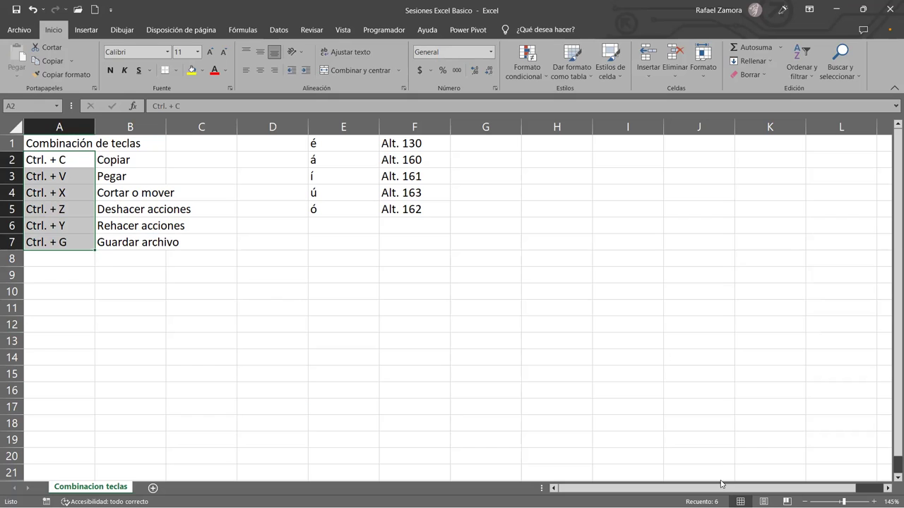
click(375, 357)
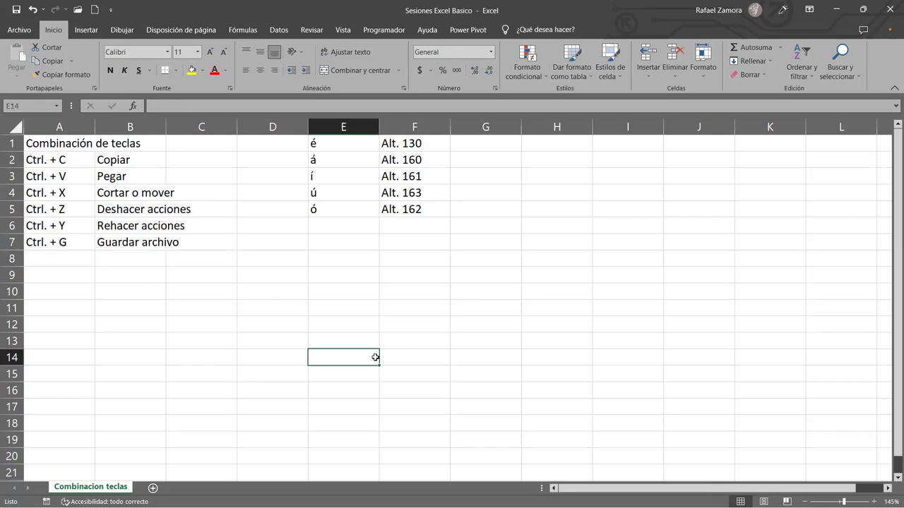